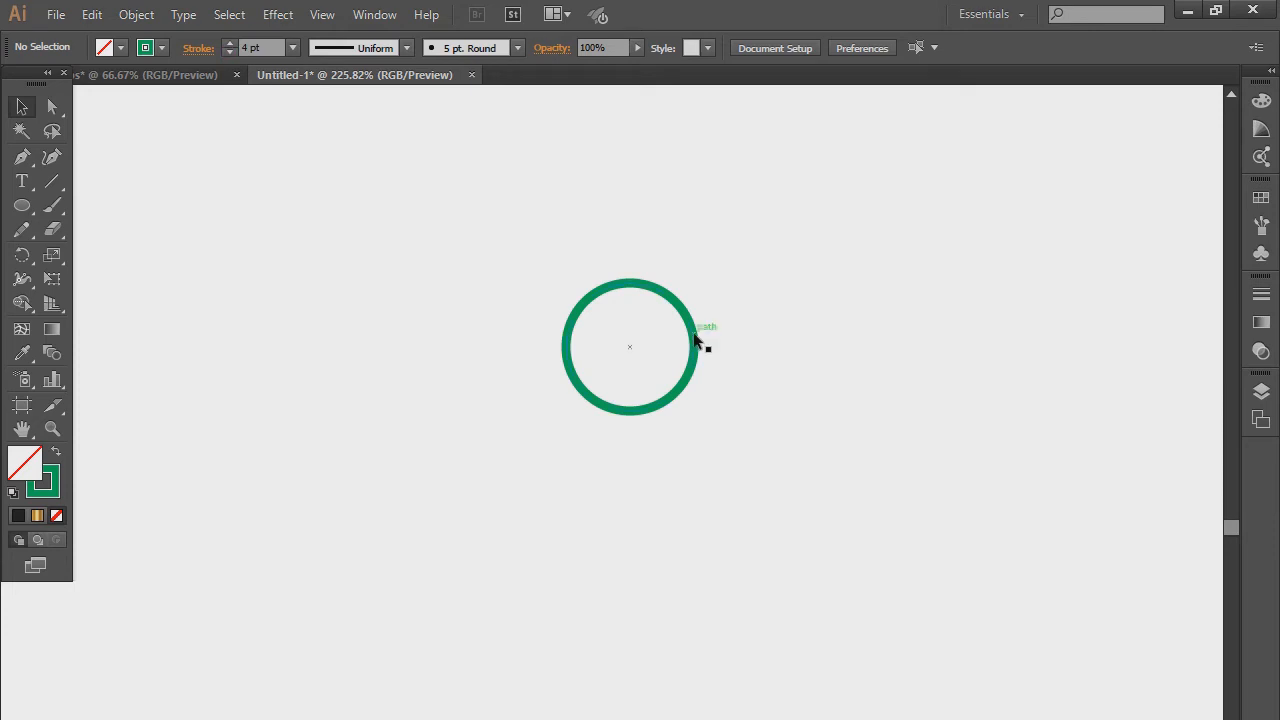
Step: Increase the green circle's stroke weight to 5 pt
left_click(697, 340)
left_click(229, 43)
left_click(440, 355)
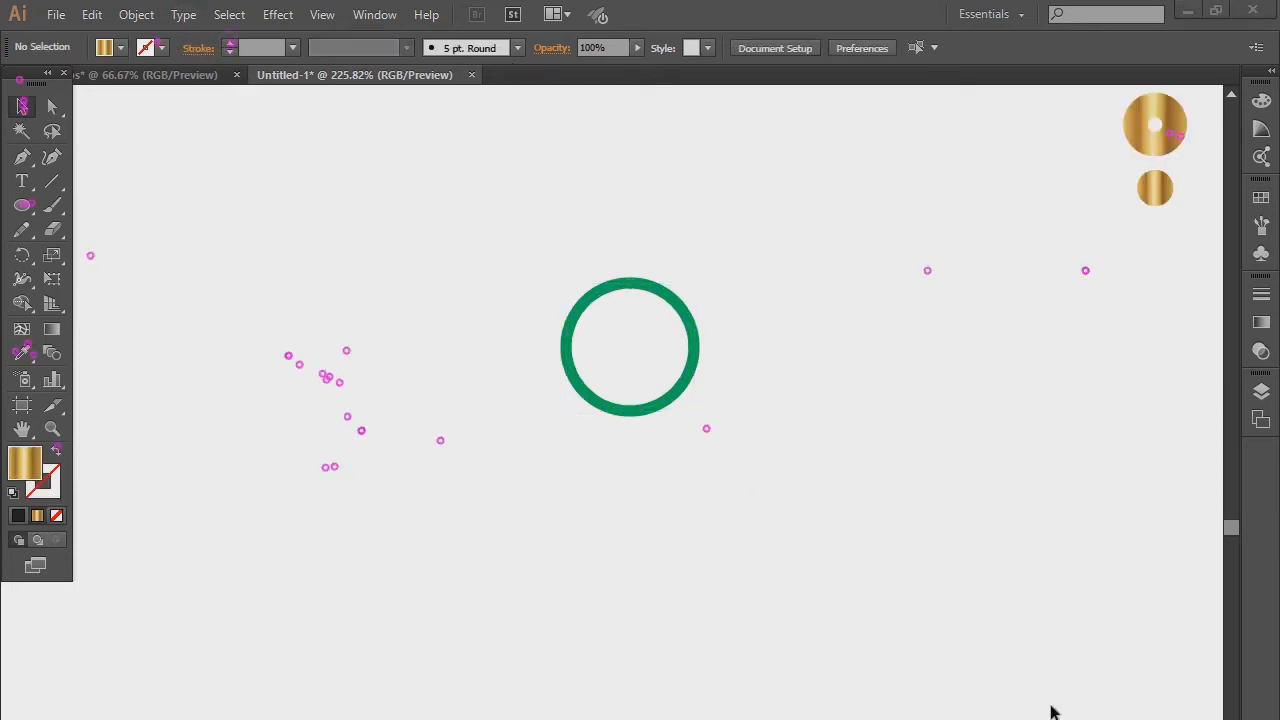
Step: Copy the small sample circle's gold gradient onto the green circle and swap it to the stroke, leaving the fill empty
left_click(688, 329)
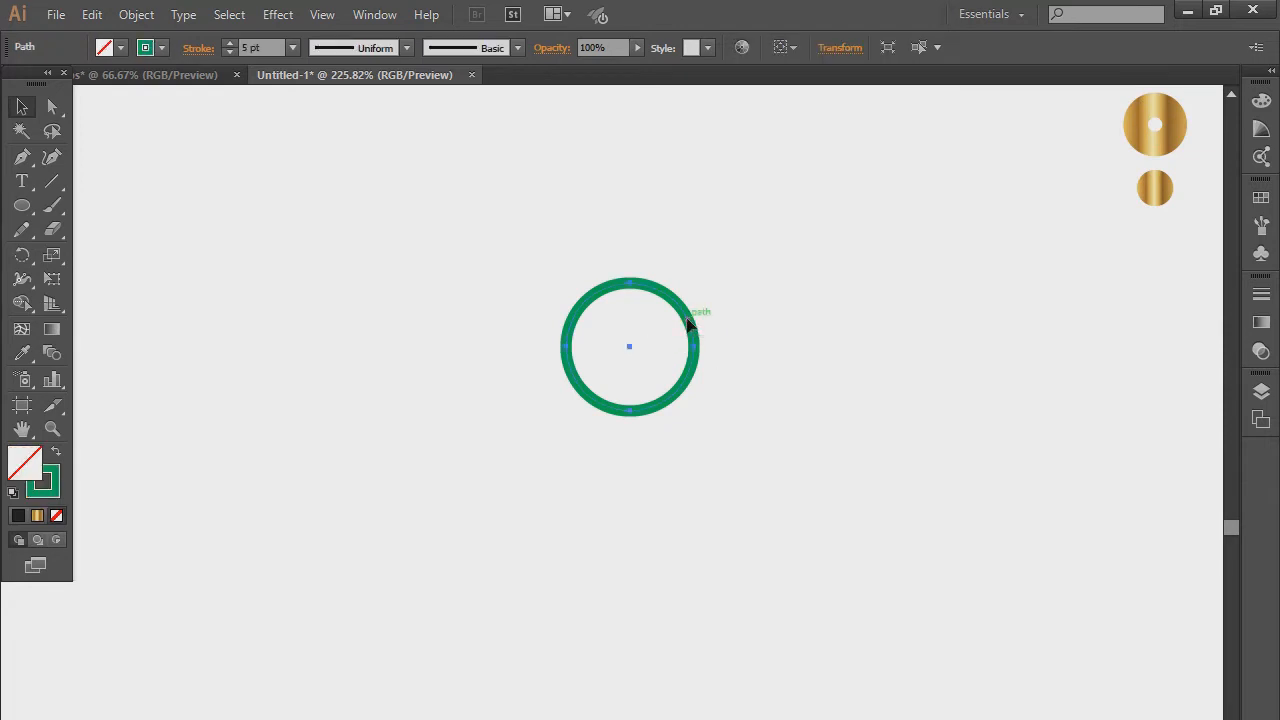
key("i")
left_click(1180, 101)
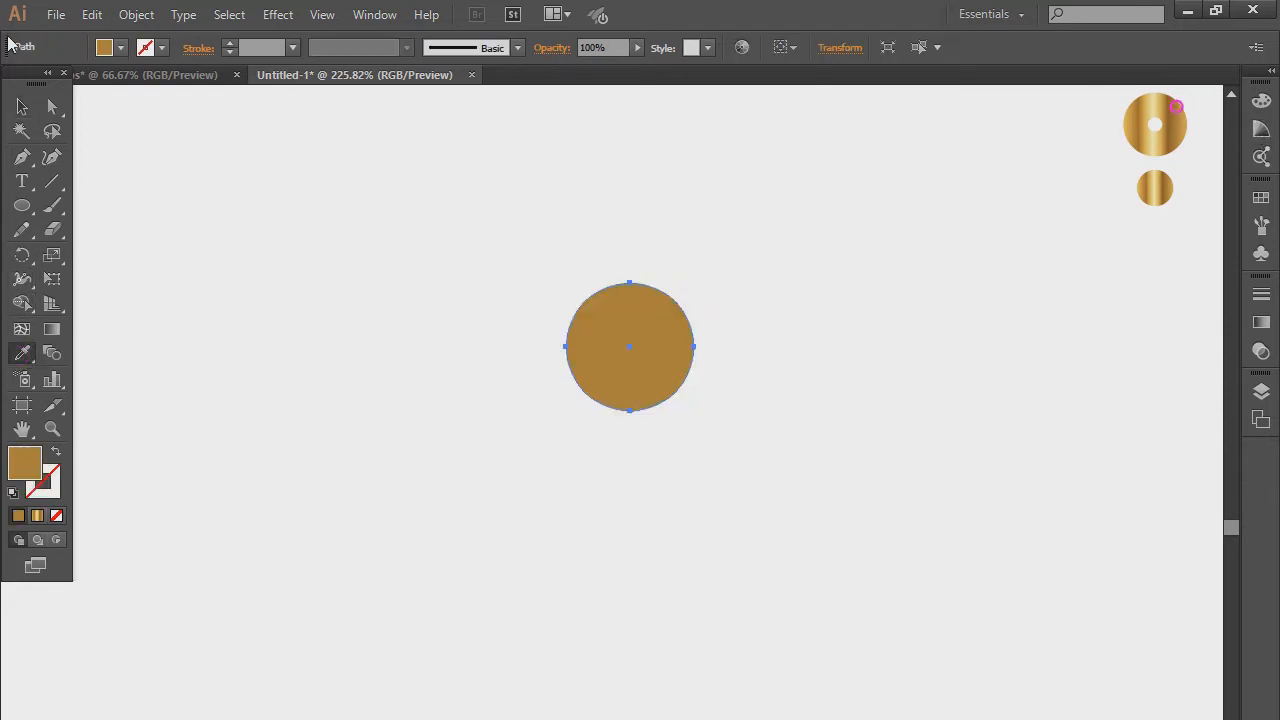
left_click(140, 47)
left_click(13, 82)
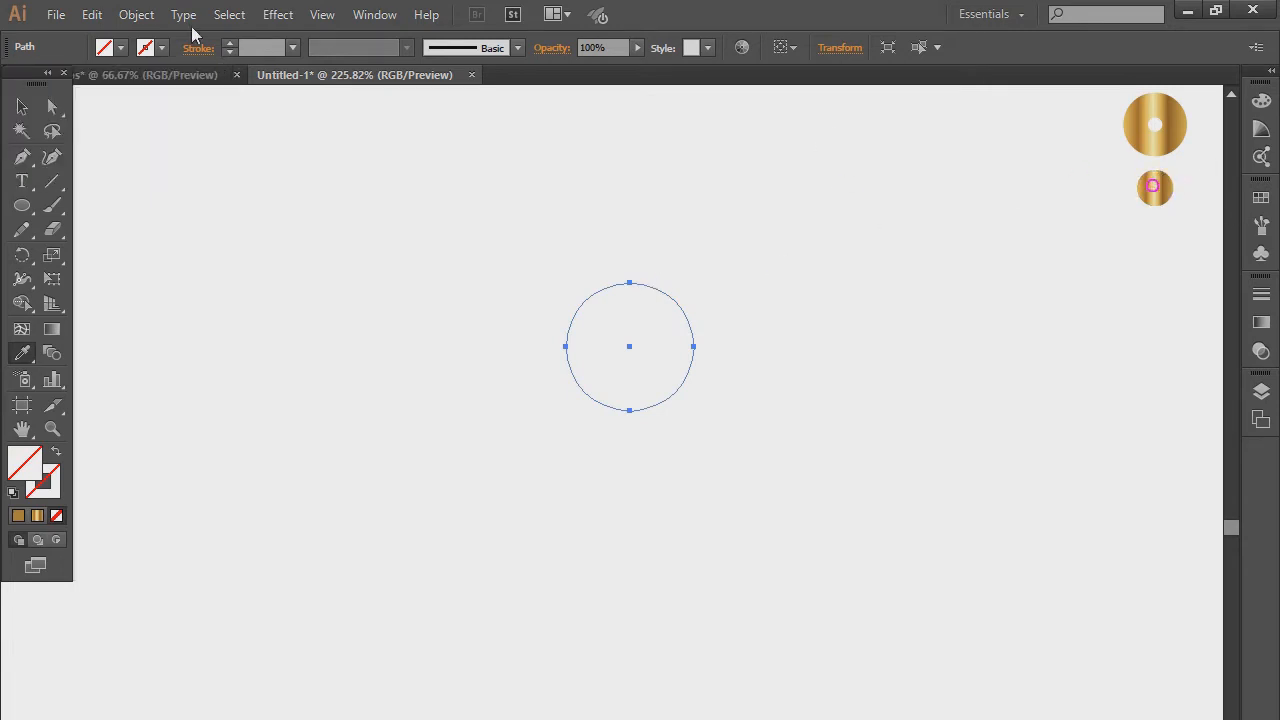
left_click(146, 47)
left_click(125, 83)
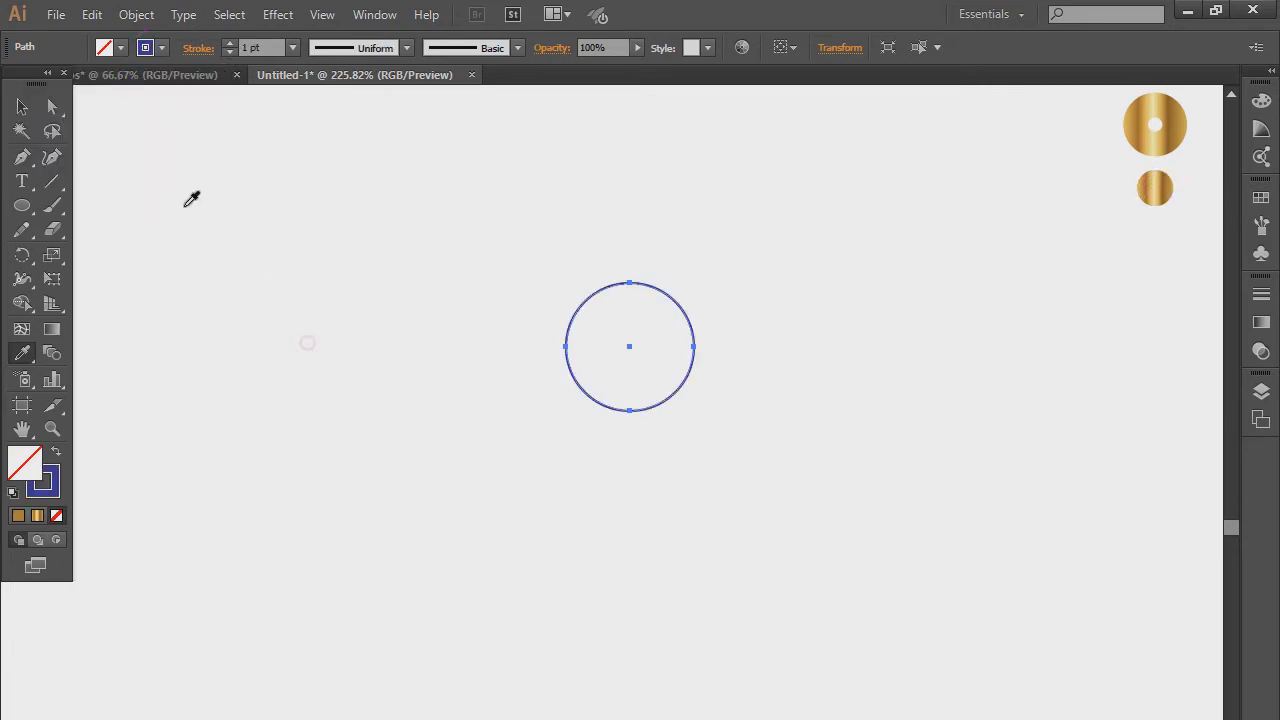
left_click(1157, 187)
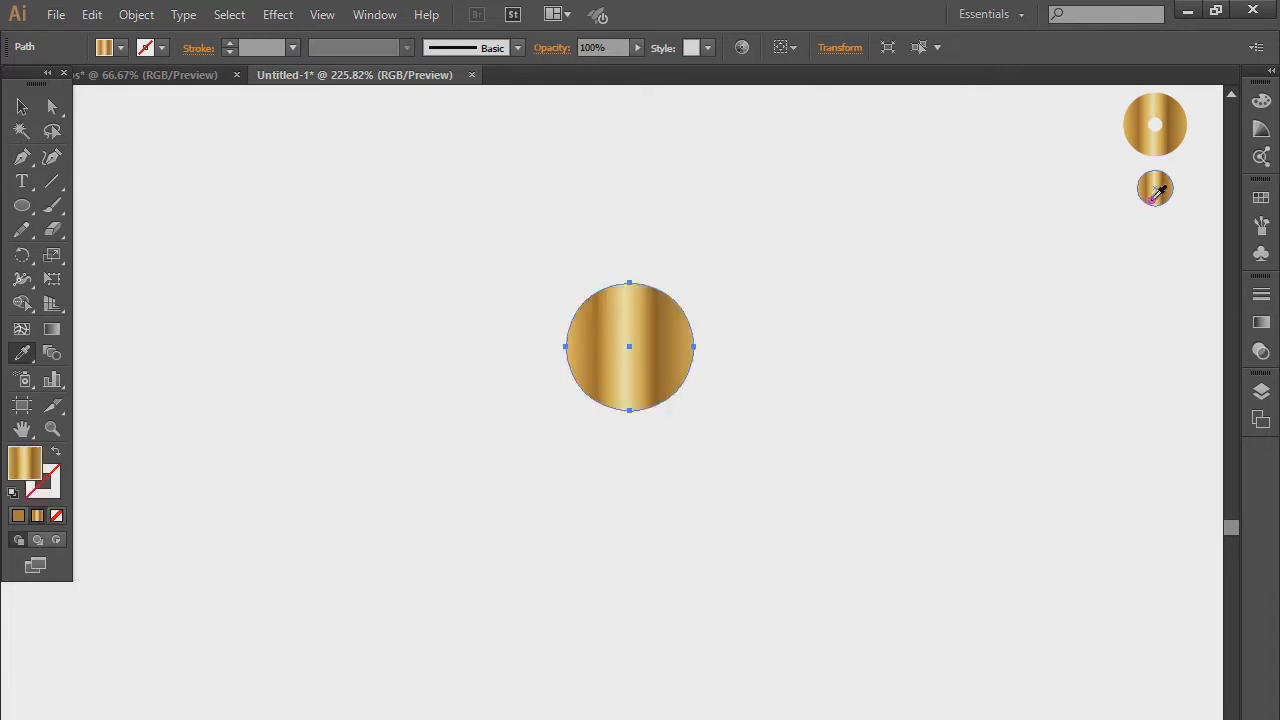
left_click(55, 455)
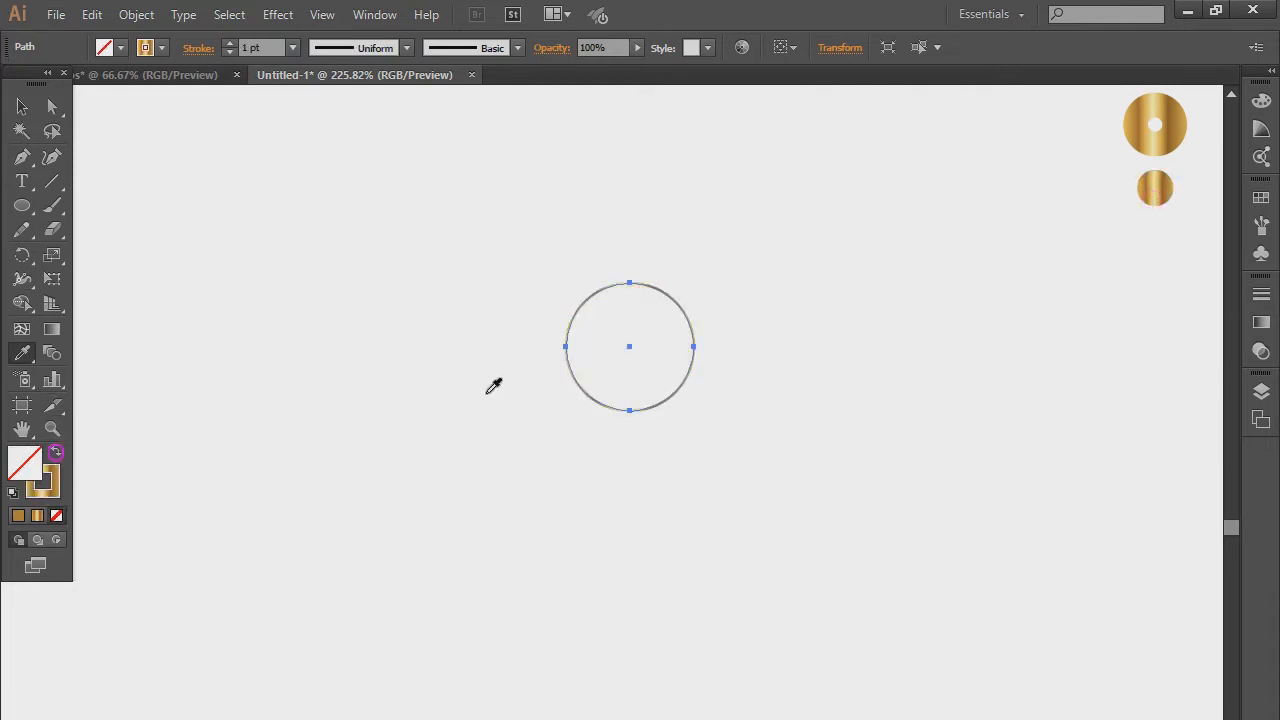
Step: Set the gold ring's stroke weight to 4 pt
left_click(229, 45)
left_click(229, 45)
left_click(229, 45)
left_click(229, 45)
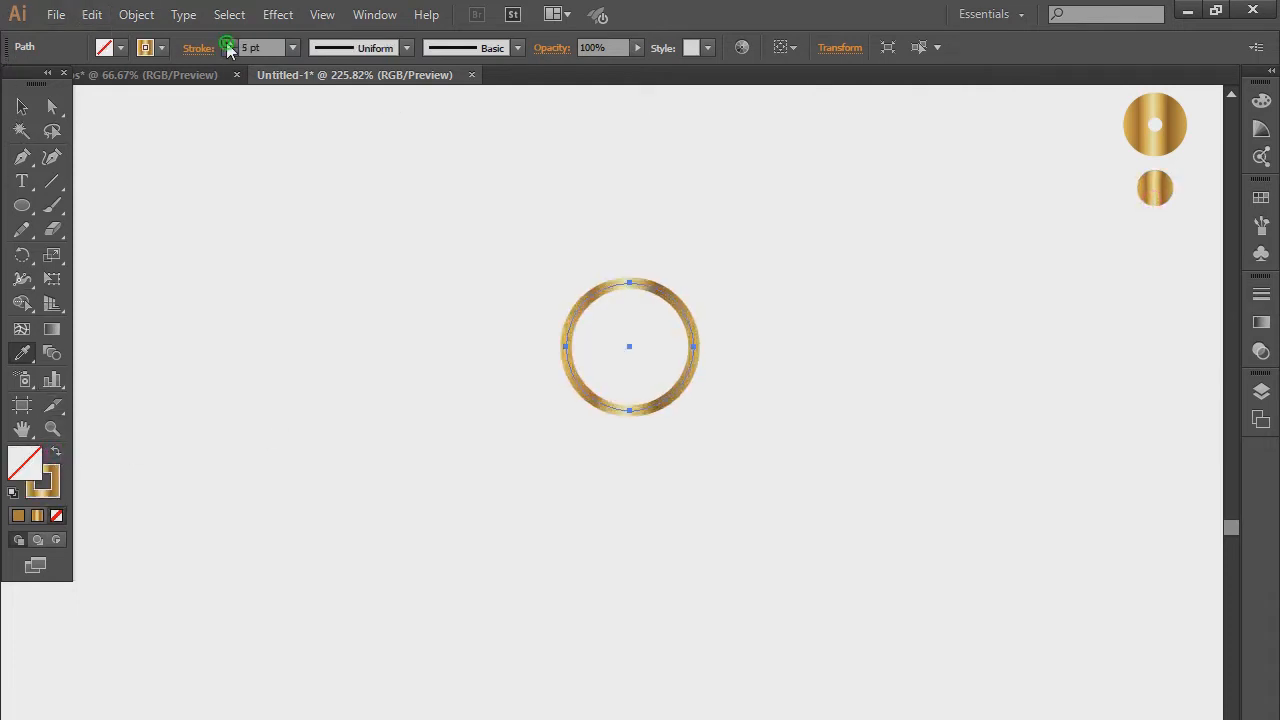
left_click(228, 52)
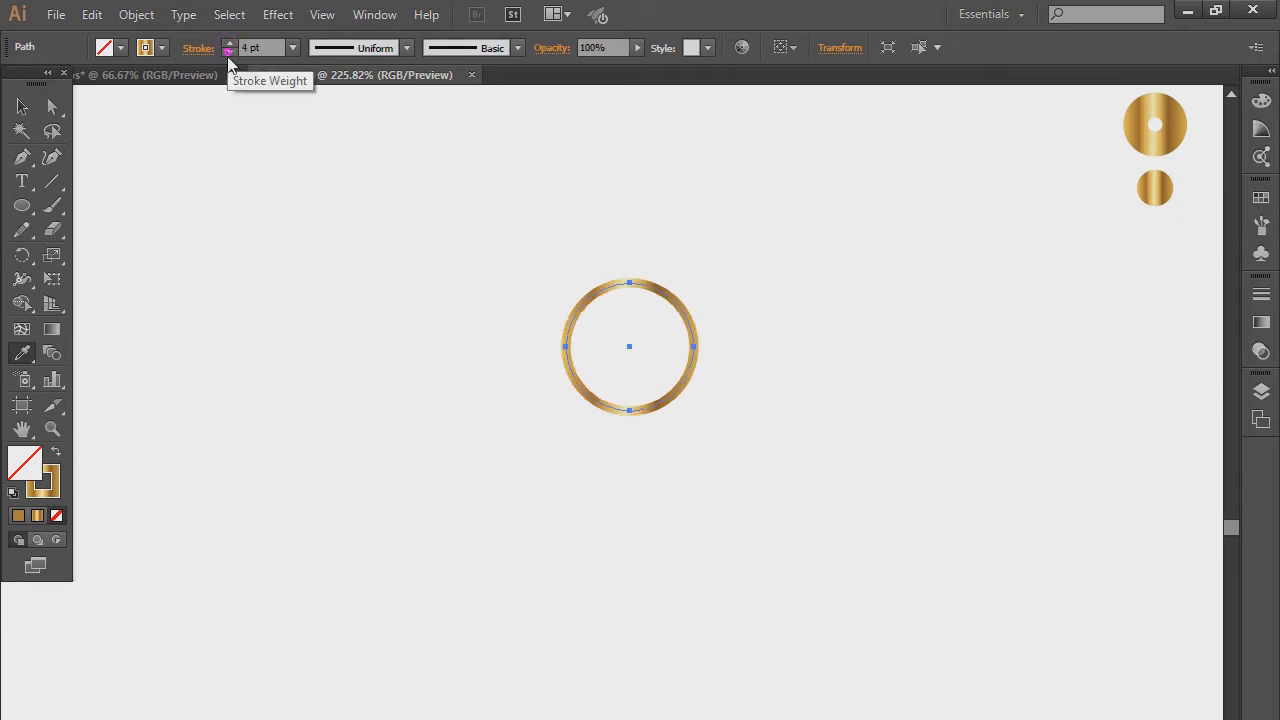
Step: Try to redirect the ring's stroke gradient diagonally with the Gradient tool
left_click(52, 330)
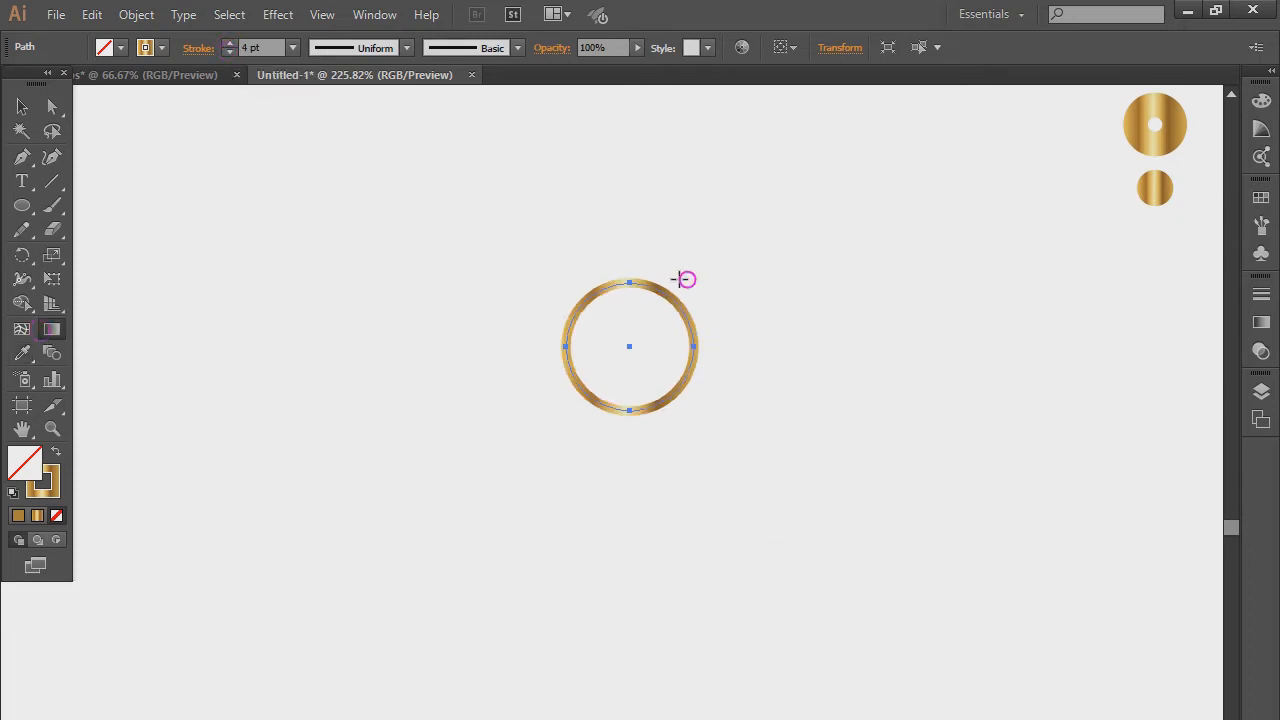
left_click_drag(649, 293, 738, 438)
left_click(22, 105)
left_click(548, 244)
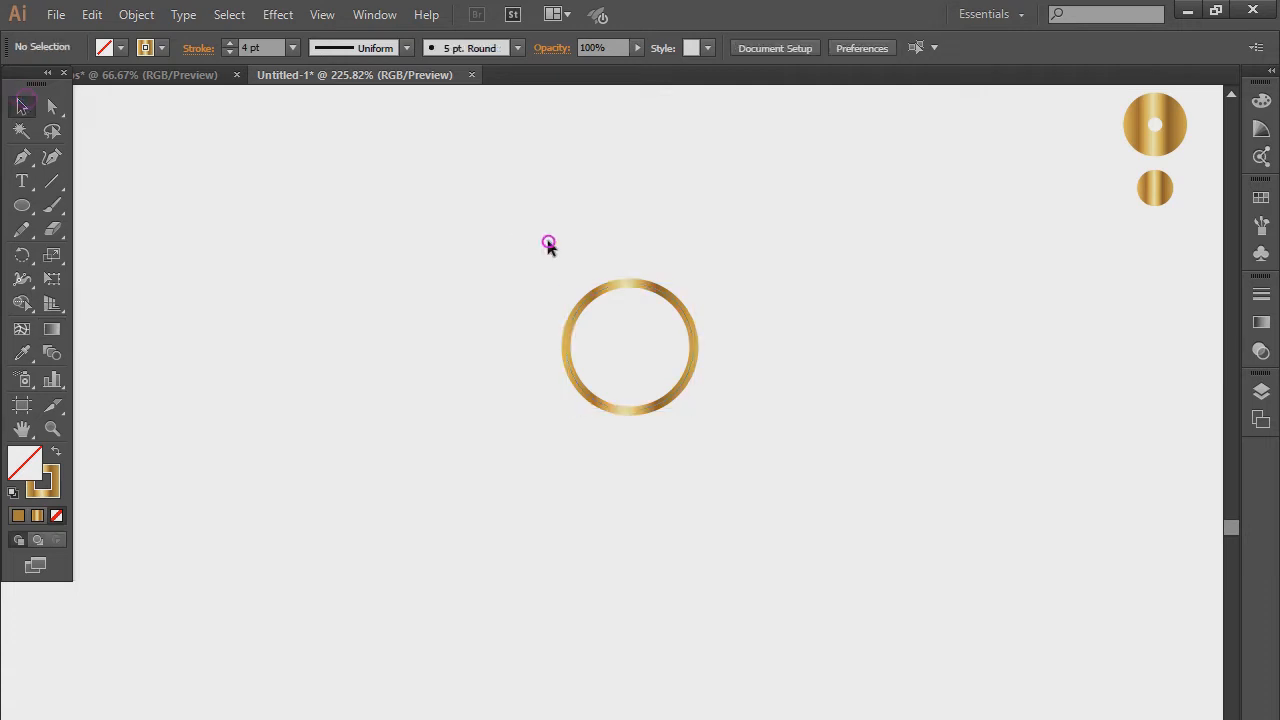
left_click(671, 291)
left_click(652, 228)
Step: Draw a closed, curved hook shape about 49 px wide with two tapered tips beside the ring, using the Pen tool
left_click(22, 160)
left_click(291, 357)
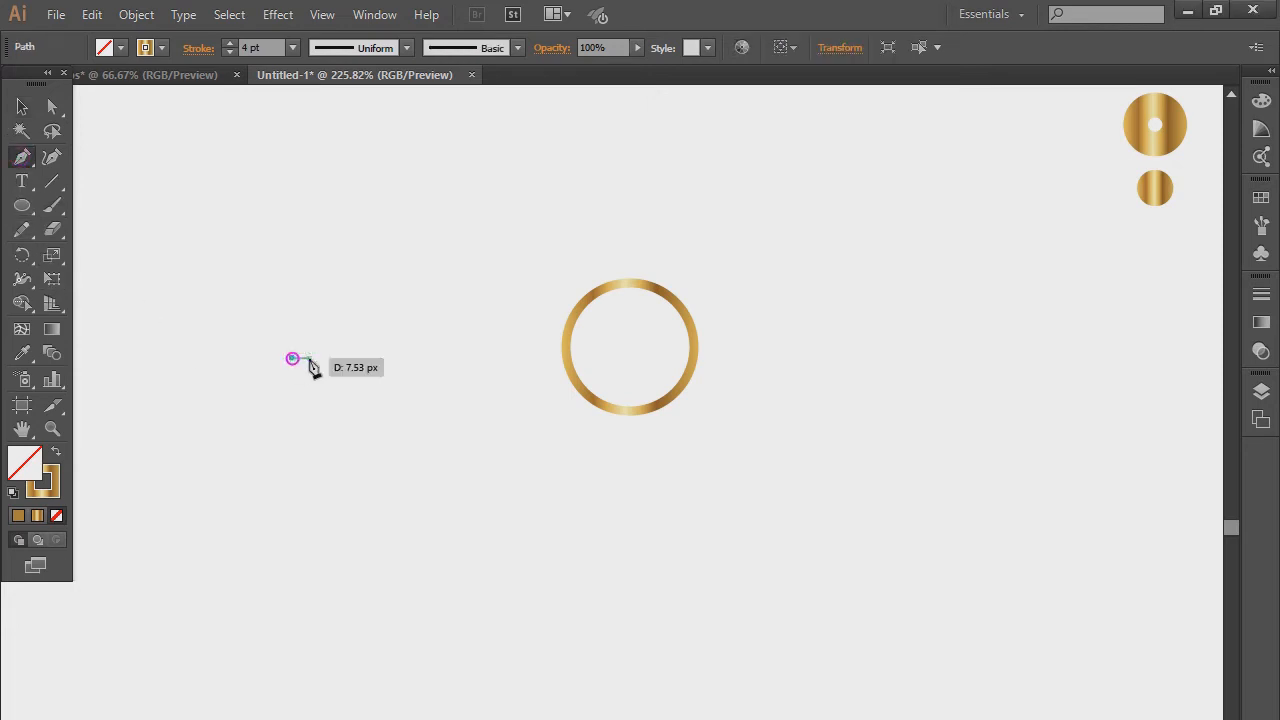
left_click(402, 382)
mouse_move(402, 381)
left_mouse_down()
mouse_move(414, 368)
mouse_move(456, 385)
mouse_move(446, 371)
left_mouse_up()
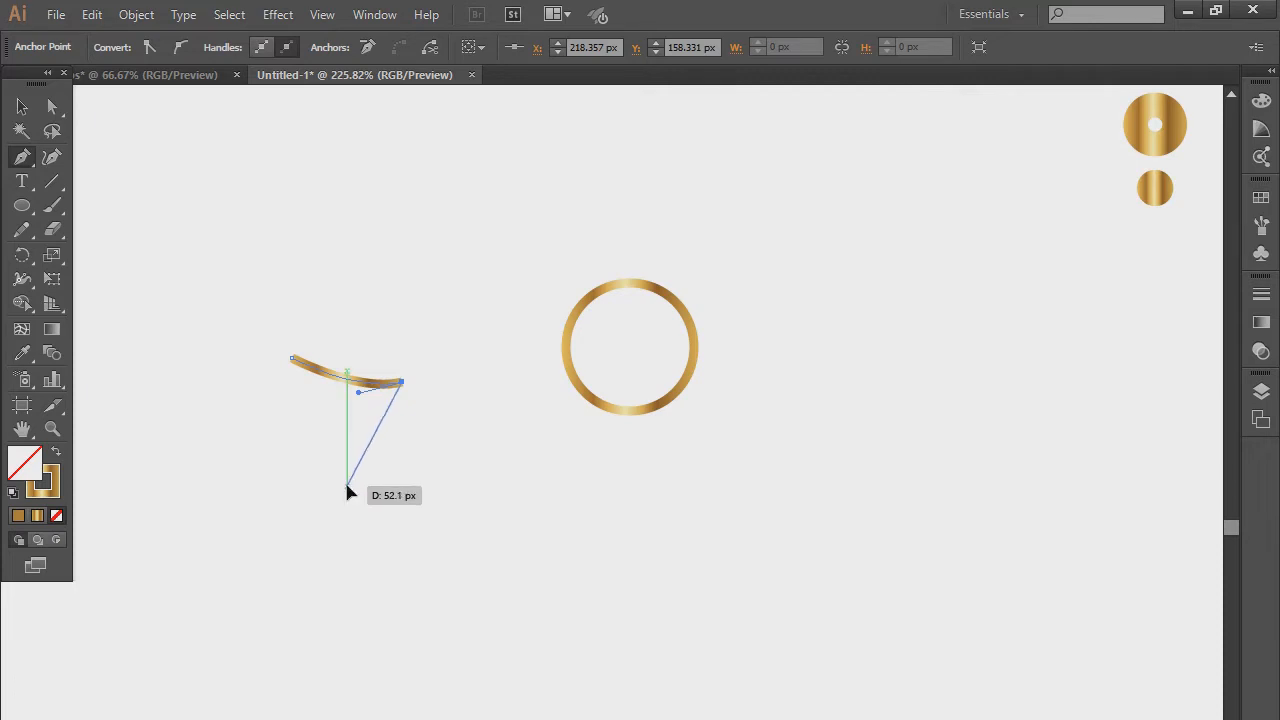
left_click_drag(348, 487, 291, 521)
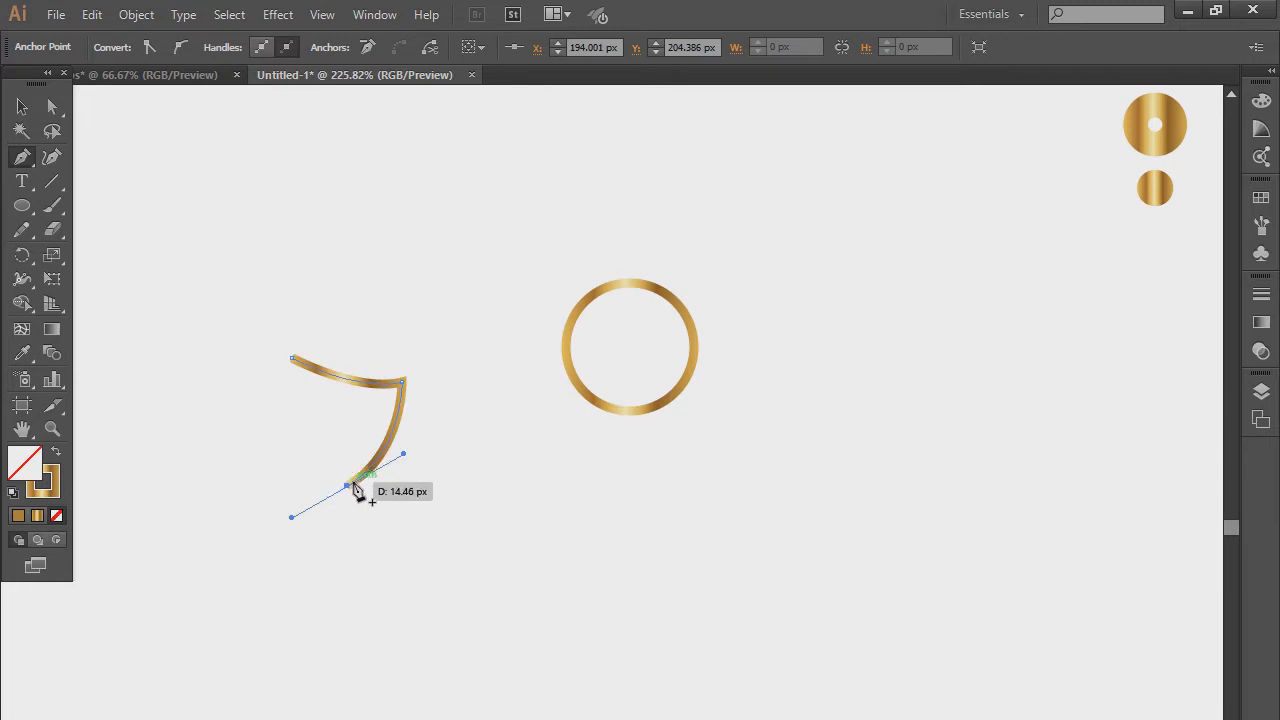
left_click(348, 488)
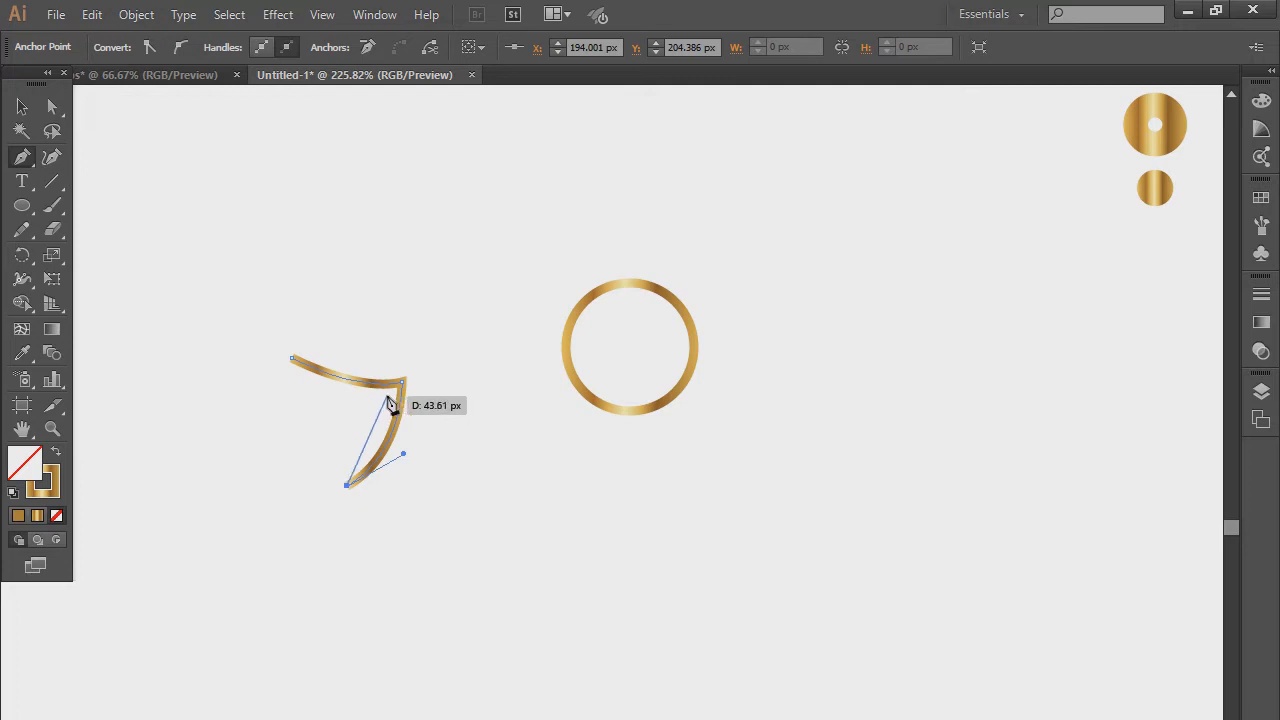
left_click_drag(387, 395, 383, 374)
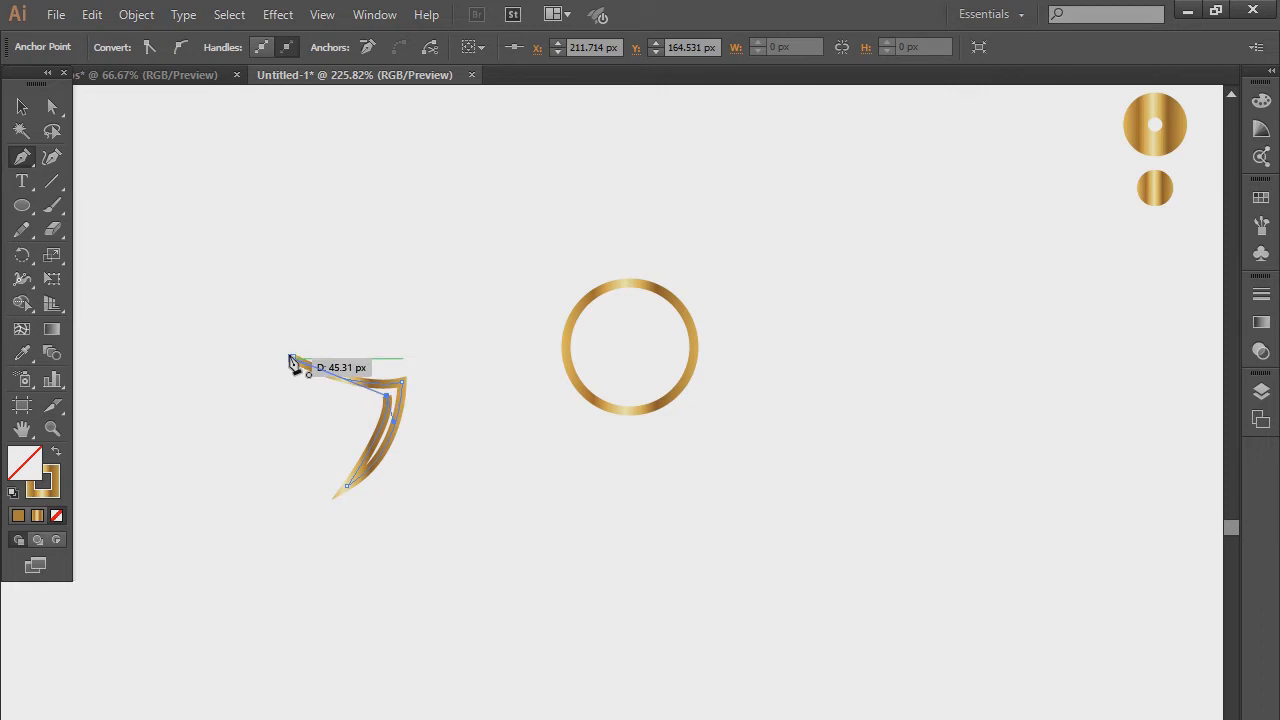
left_click_drag(290, 360, 262, 329)
left_click(22, 106)
left_click(381, 235)
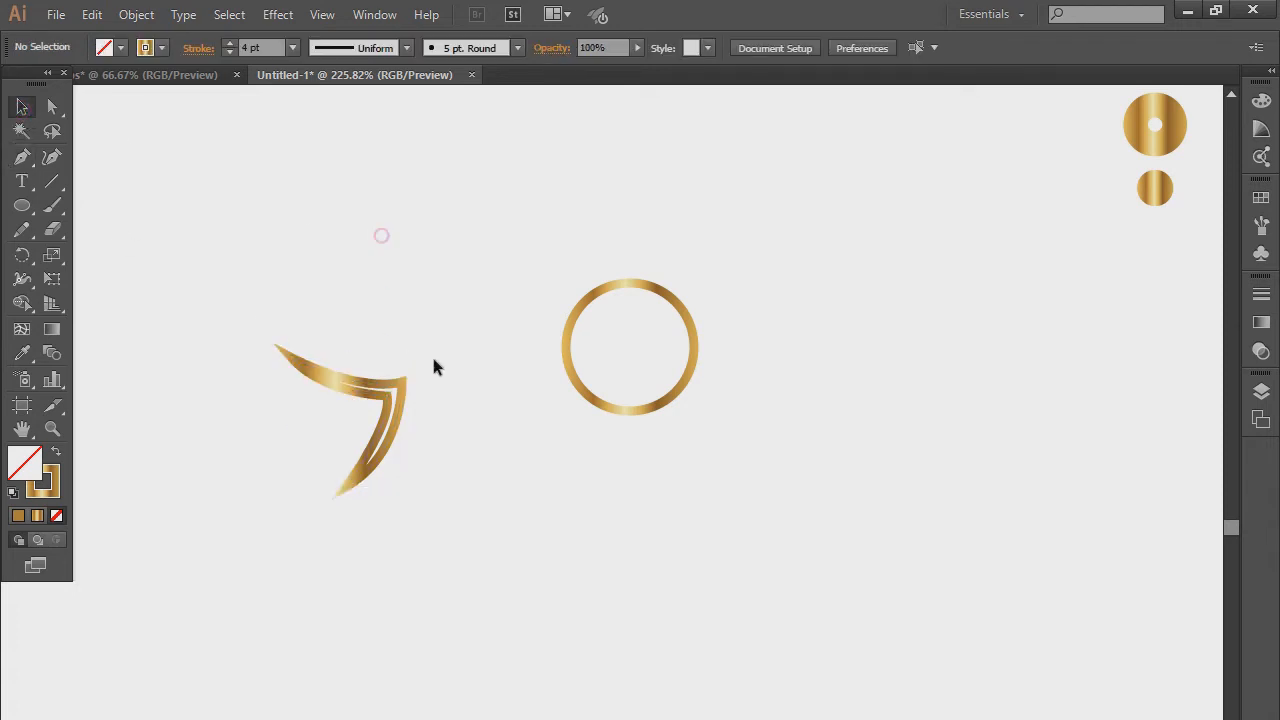
Step: Remove the hook shape's stroke and fill it with the gold gradient sampled from the small circle
left_click(398, 385)
left_click(152, 45)
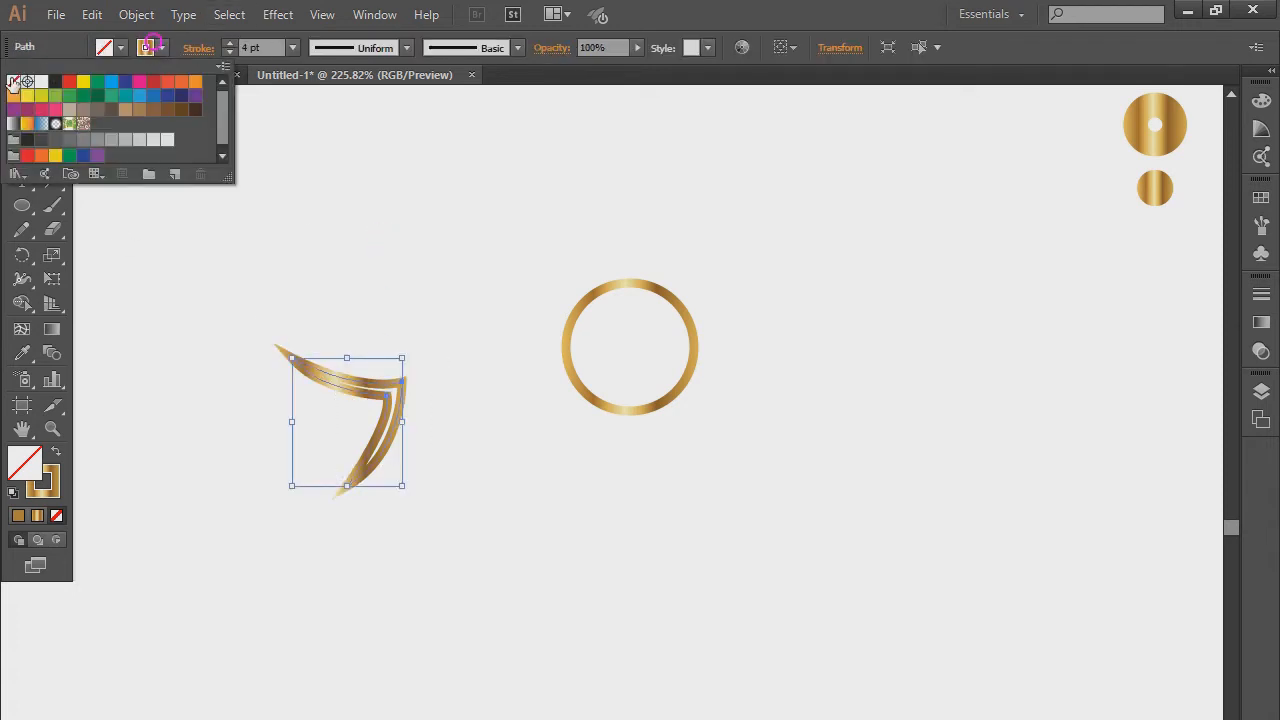
left_click(13, 82)
left_click(483, 317)
left_click(21, 349)
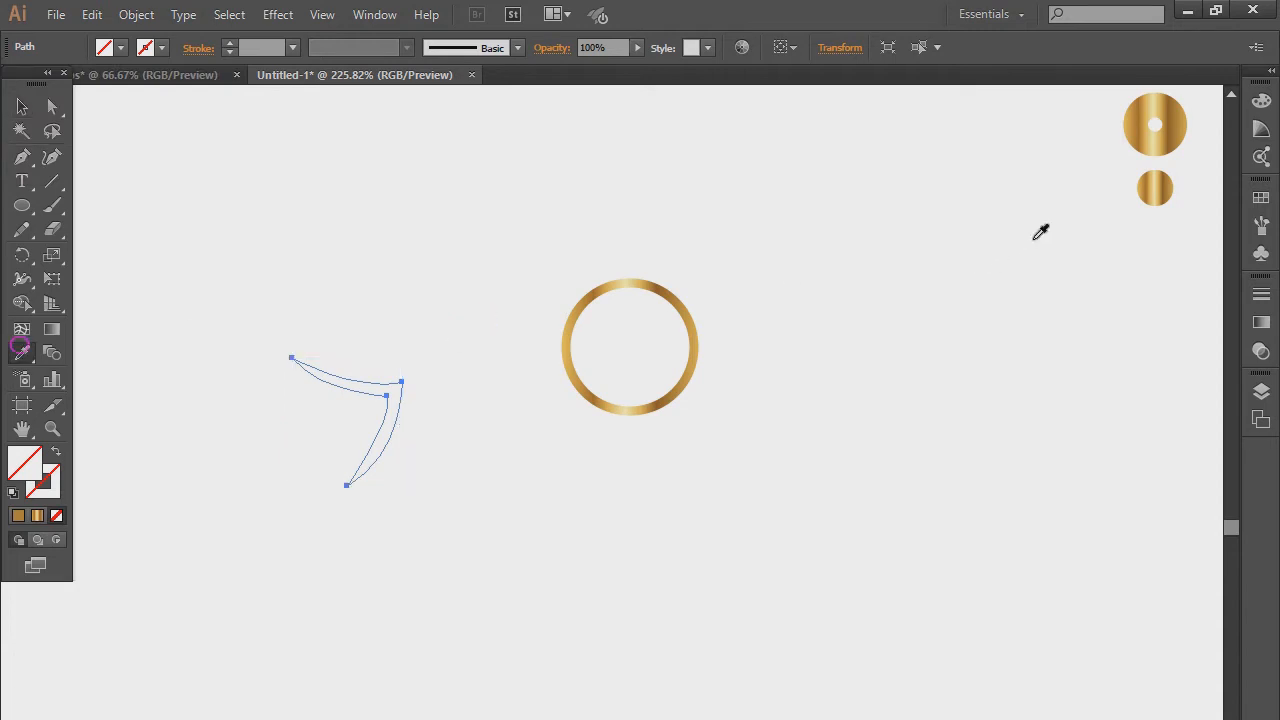
left_click(1155, 185)
left_click(15, 105)
left_click(349, 219)
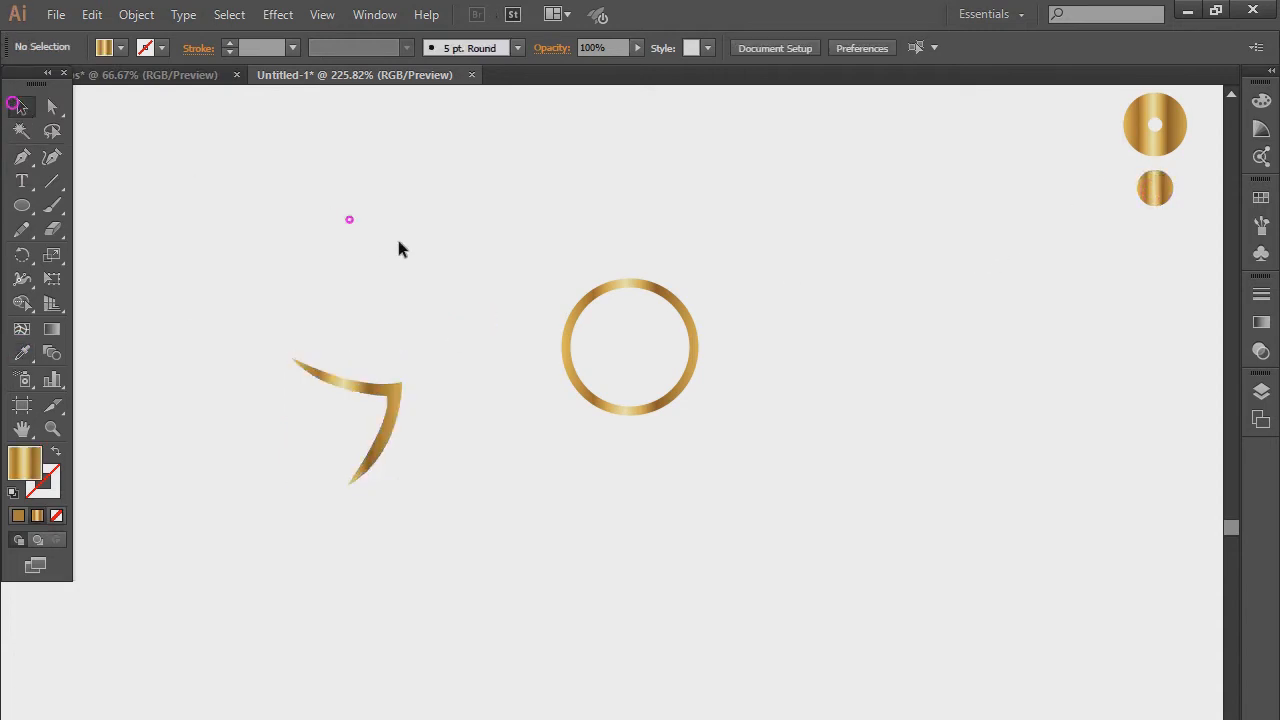
Step: Shorten both tapered tips of the hook by moving their end anchors inward, the upper one by about 3 px
left_click(390, 395)
left_click(432, 408)
left_click(401, 400)
left_click(52, 106)
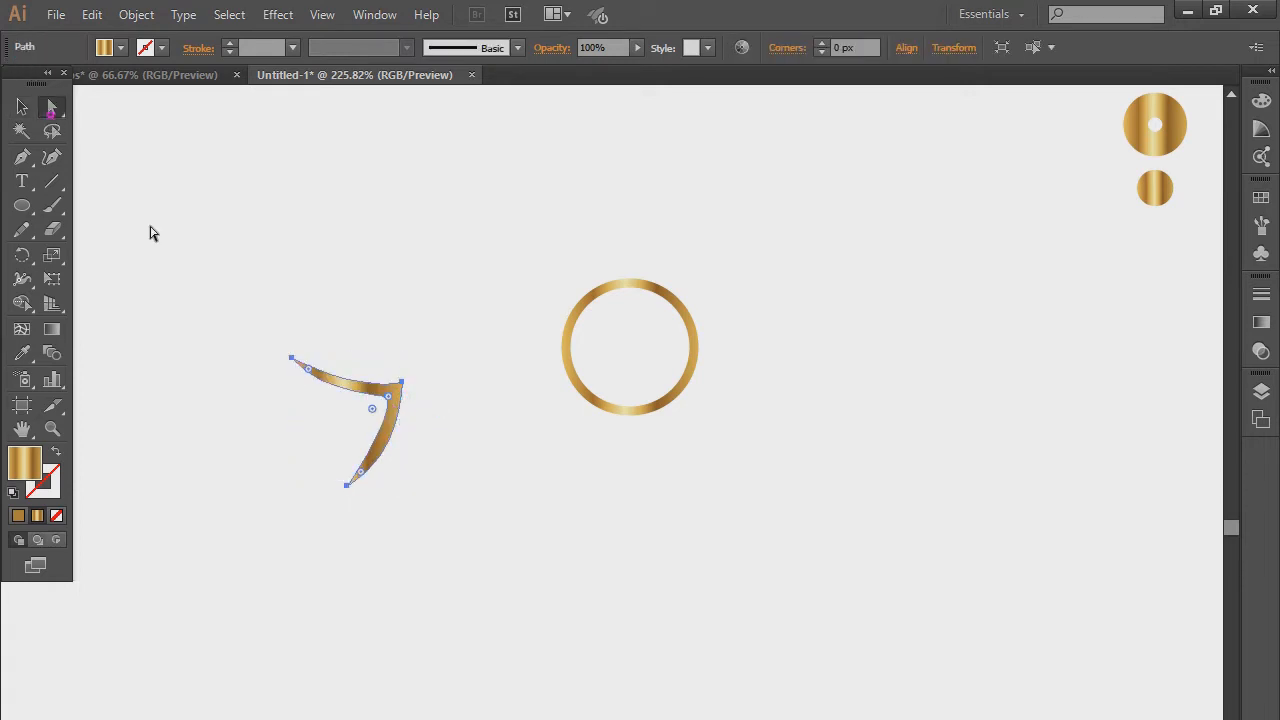
left_click(347, 487)
left_click_drag(347, 486, 356, 473)
left_click(392, 492)
left_click_drag(292, 358, 301, 366)
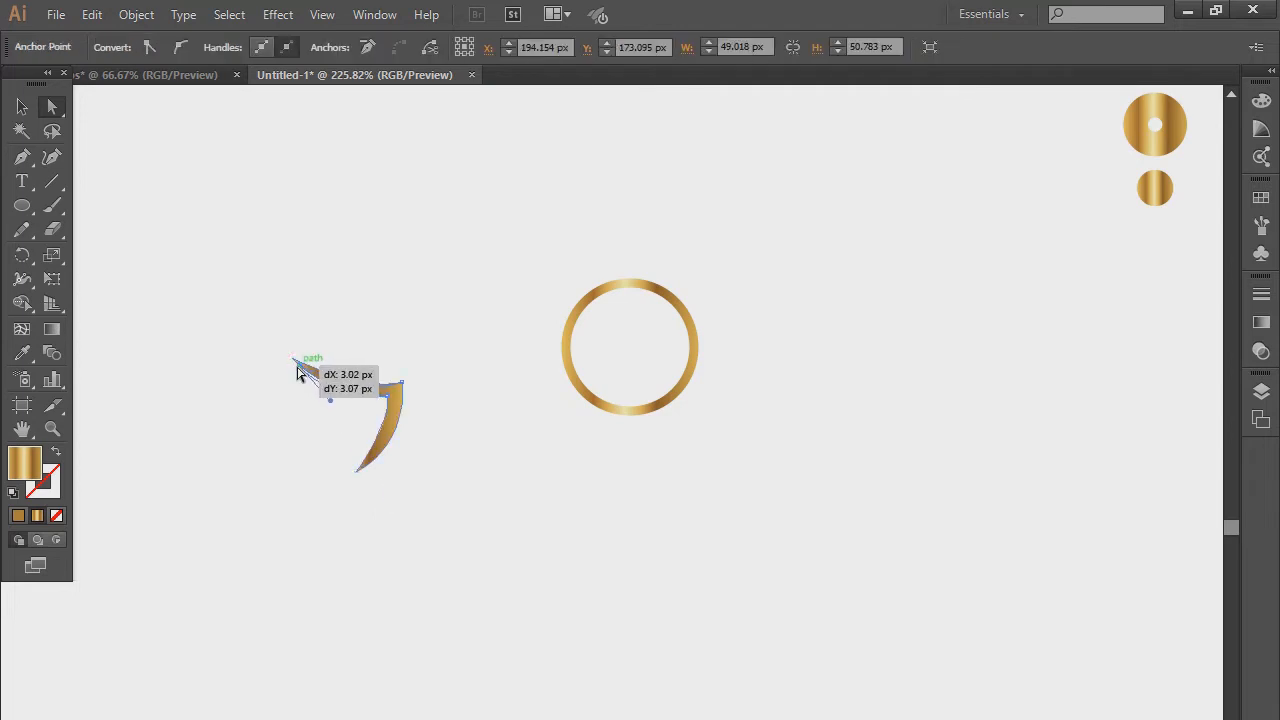
left_click(22, 106)
left_click(220, 170)
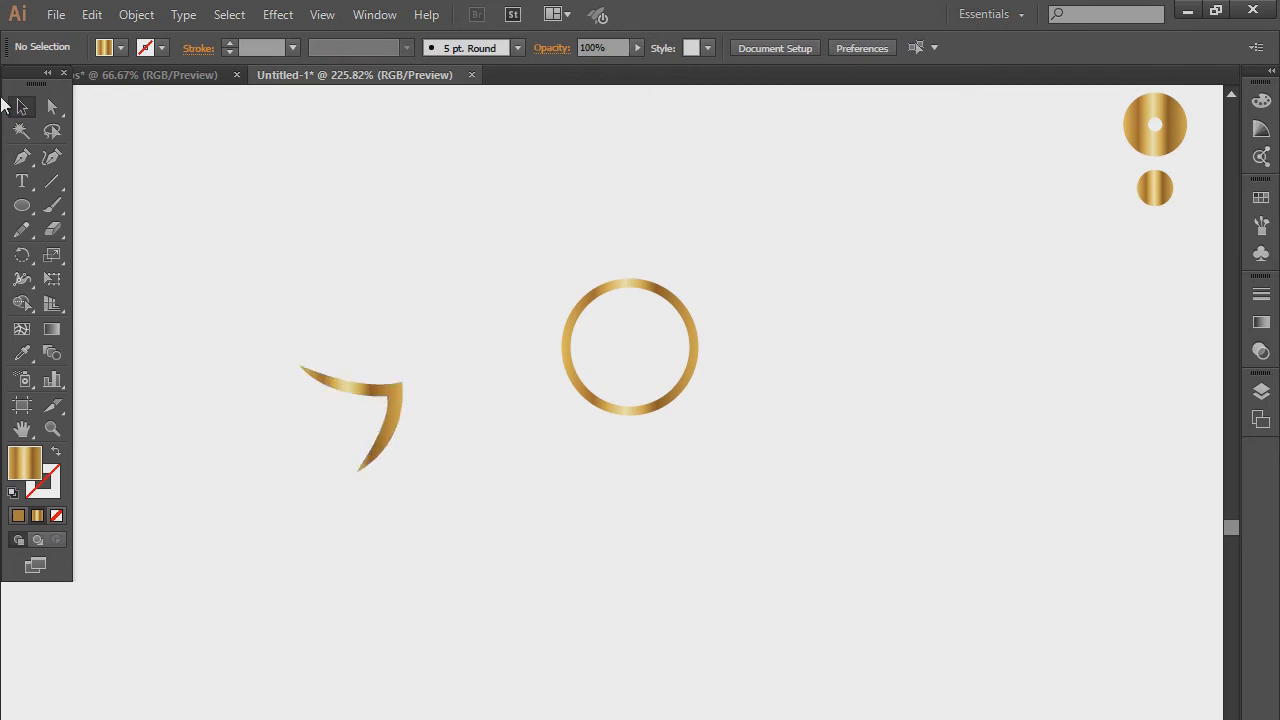
Step: Nudge the hook's outer corner anchor down by 1 px
left_click(62, 104)
left_click(401, 384)
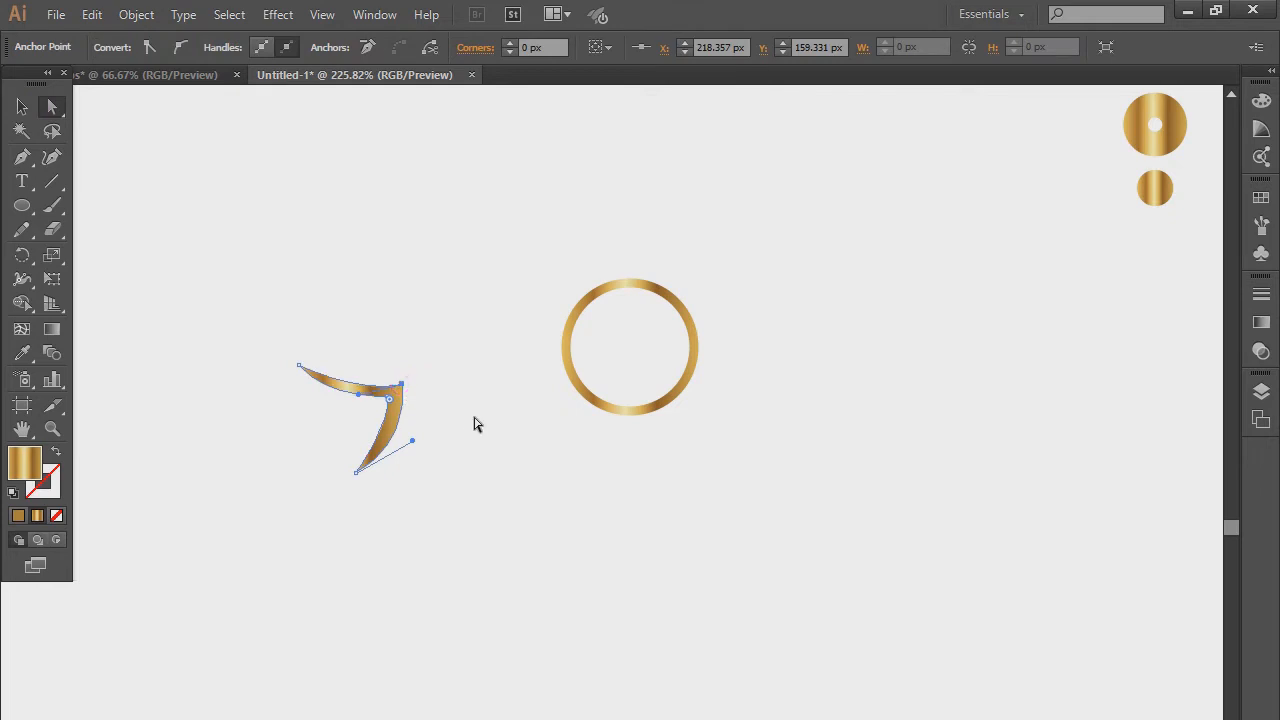
left_click(434, 424)
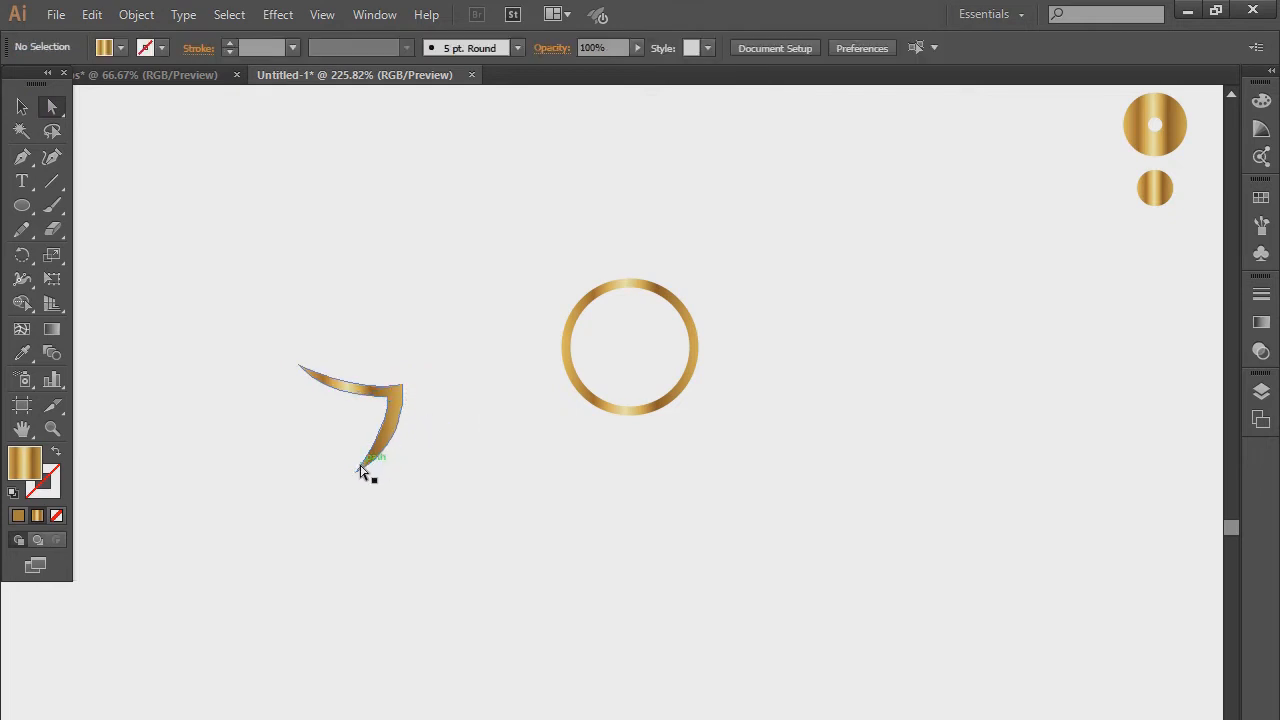
Step: Nudge the hook's lower tip anchor to the right and reshape its outer curve by adjusting the direction handle
left_click(356, 472)
key("Right")
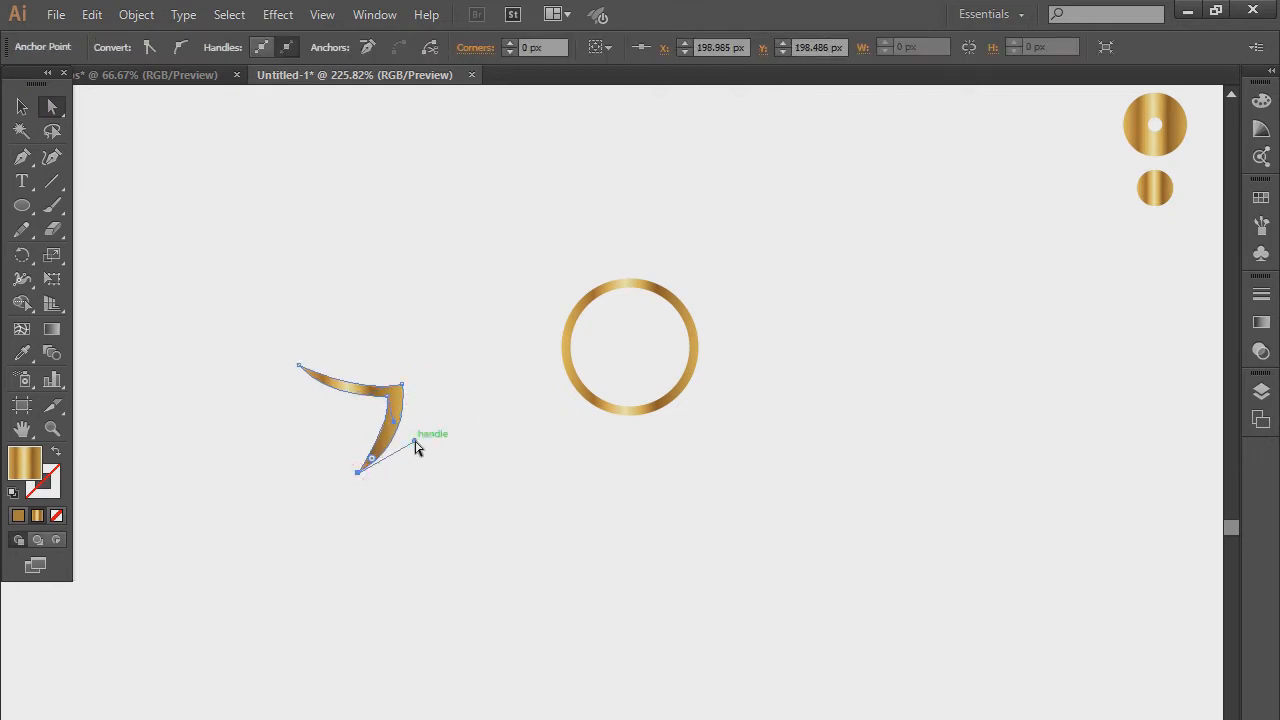
mouse_move(415, 441)
left_mouse_down()
mouse_move(415, 465)
mouse_move(420, 443)
left_mouse_up()
key("v")
left_click(442, 279)
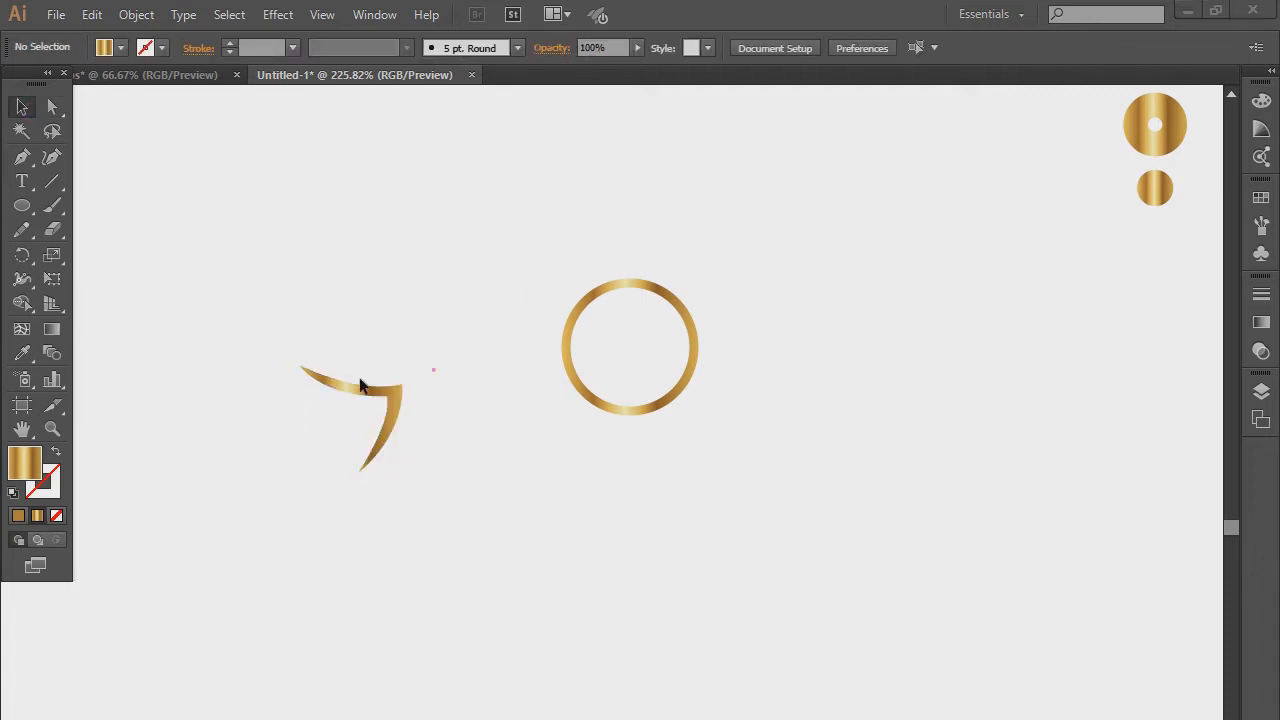
Step: Smooth the outer and inner edges of the hook shape with the Smooth tool
left_click(401, 391)
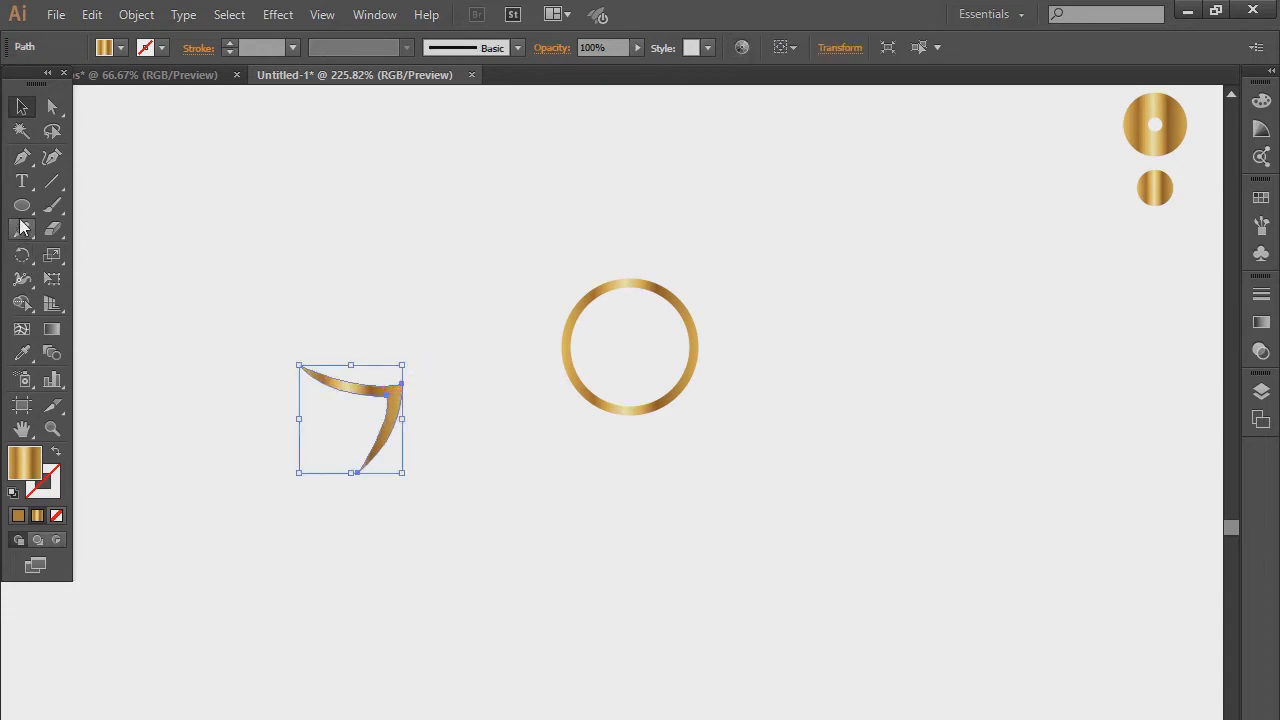
left_click_drag(24, 229, 80, 252)
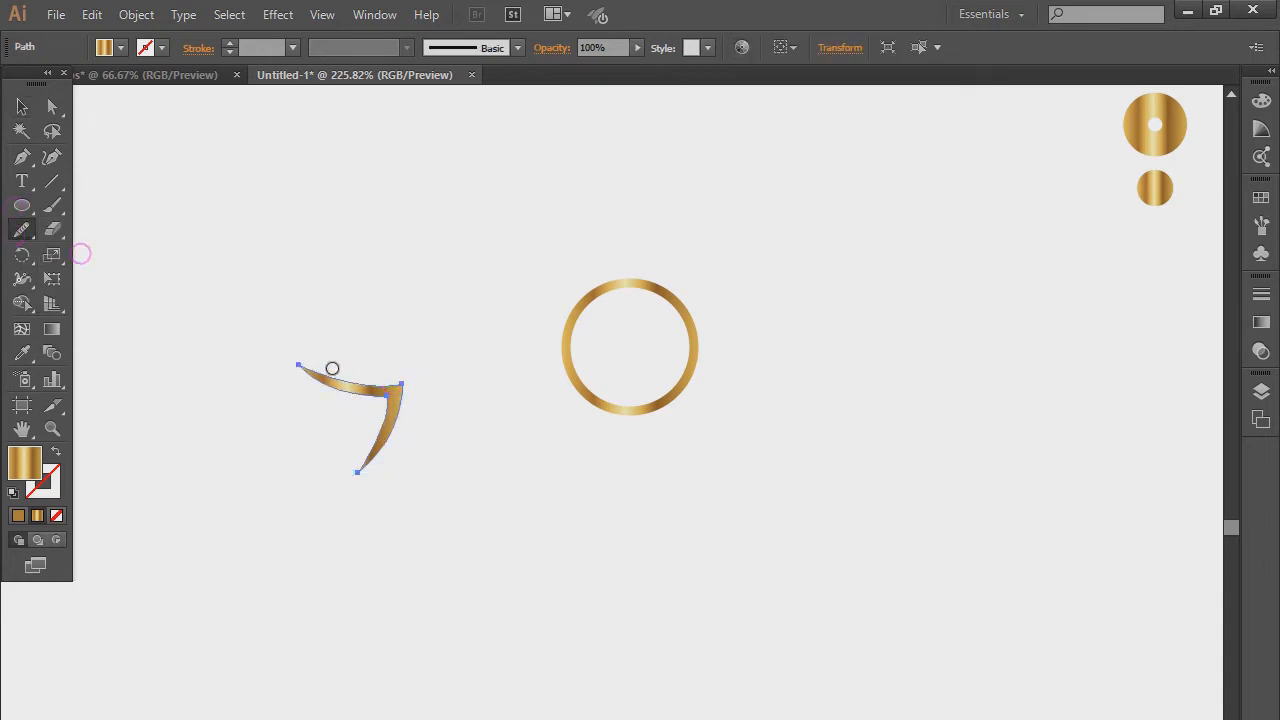
mouse_move(306, 363)
left_mouse_down()
mouse_move(399, 393)
mouse_move(382, 484)
left_mouse_up()
mouse_move(387, 415)
left_mouse_down()
mouse_move(392, 441)
mouse_move(384, 427)
left_mouse_up()
left_click_drag(322, 373, 306, 363)
left_click(22, 107)
left_click(325, 236)
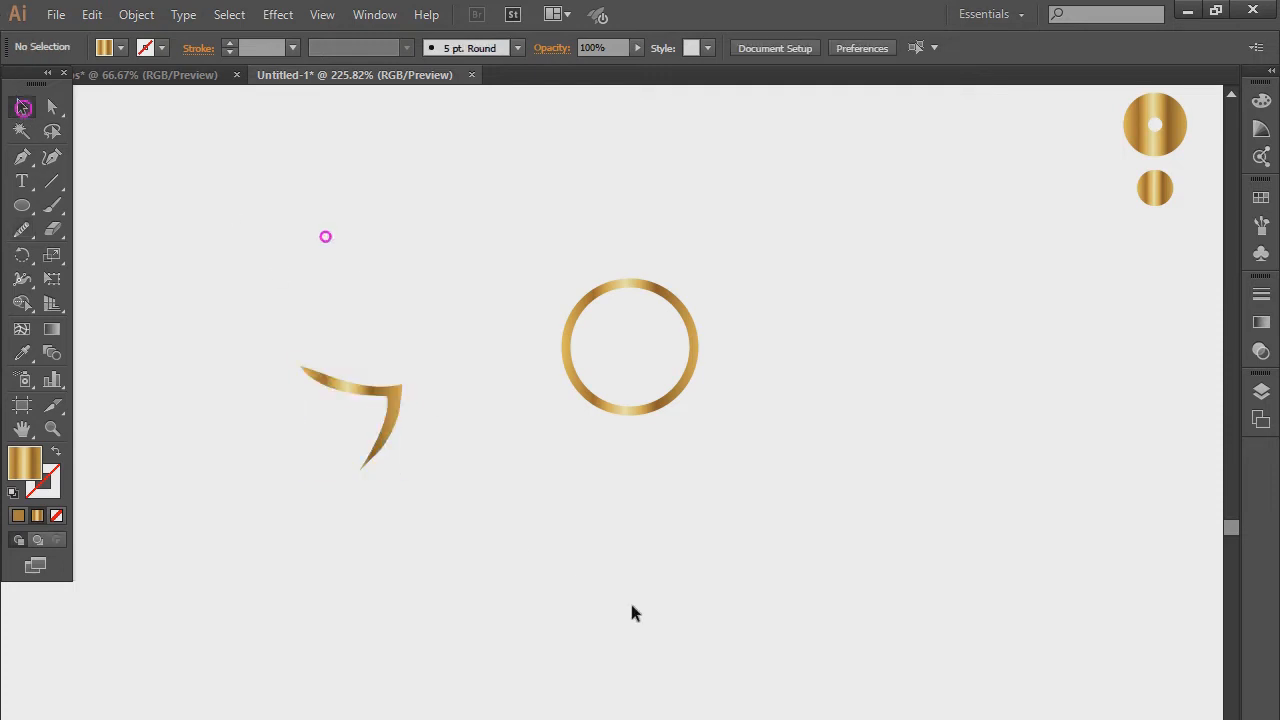
Step: Undo the smoothing and the latest anchor and handle adjustments on the hook shape
key("ctrl+z")
key("ctrl+z")
key("ctrl+z")
key("ctrl+z")
key("ctrl+z")
key("ctrl+z")
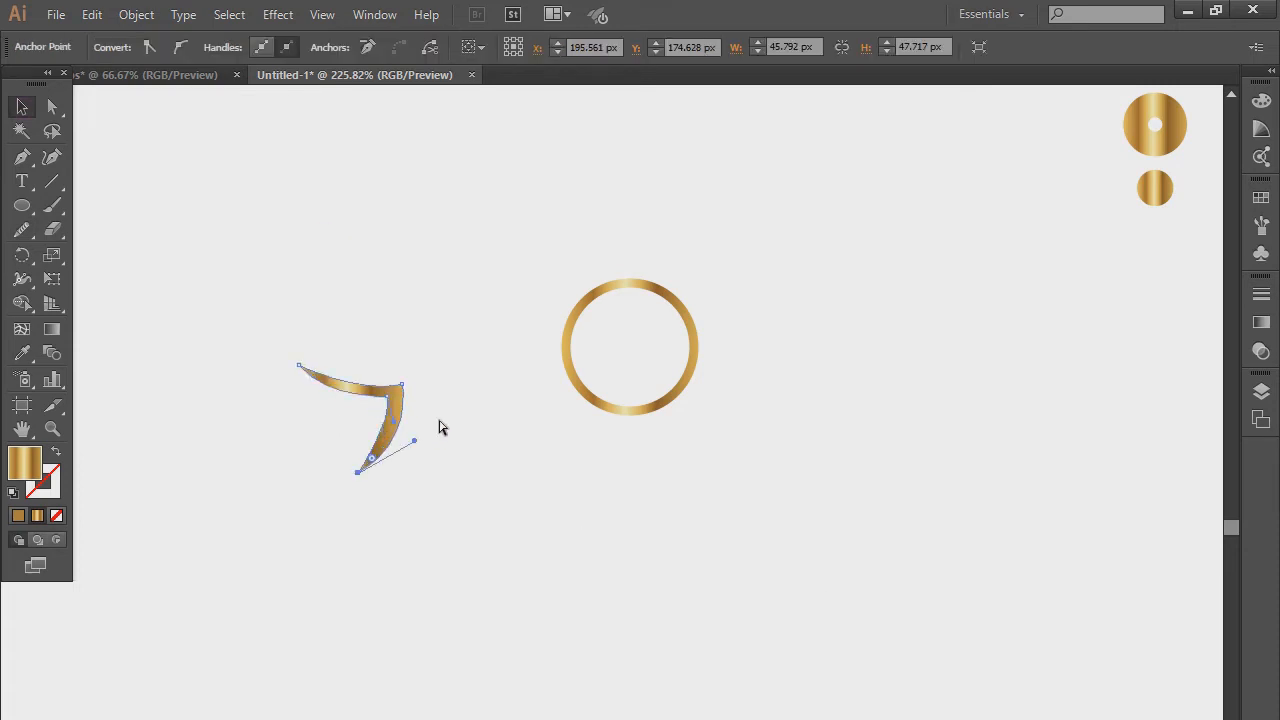
key("ctrl+z")
left_click(440, 422)
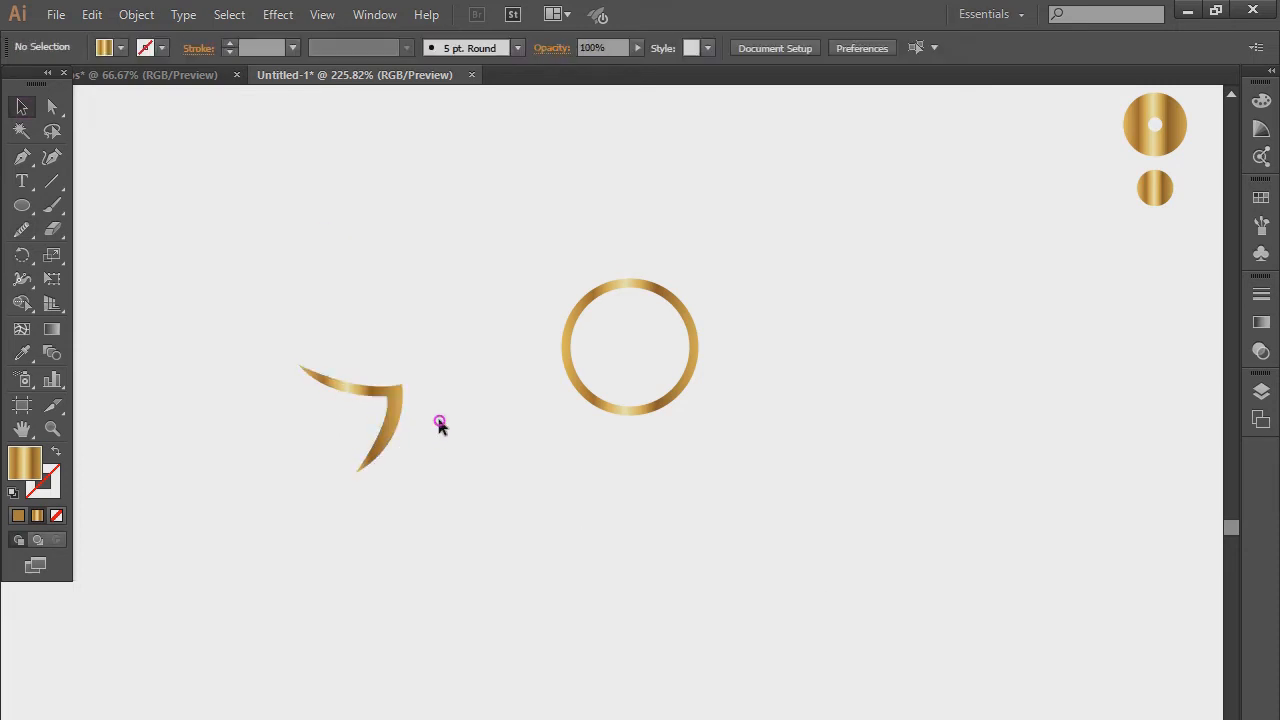
key("ctrl+z")
key("ctrl+z")
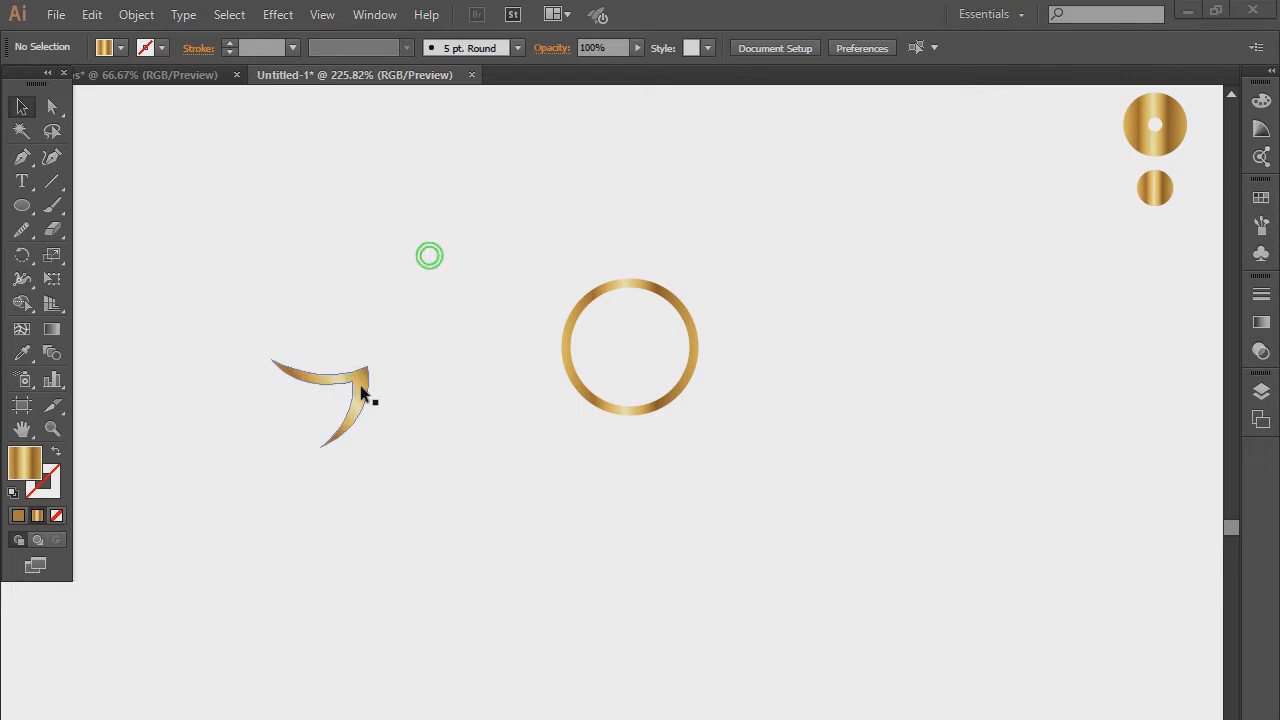
Step: Rotate the gold hook shape slightly clockwise so its bounding box stands upright
left_click(364, 390)
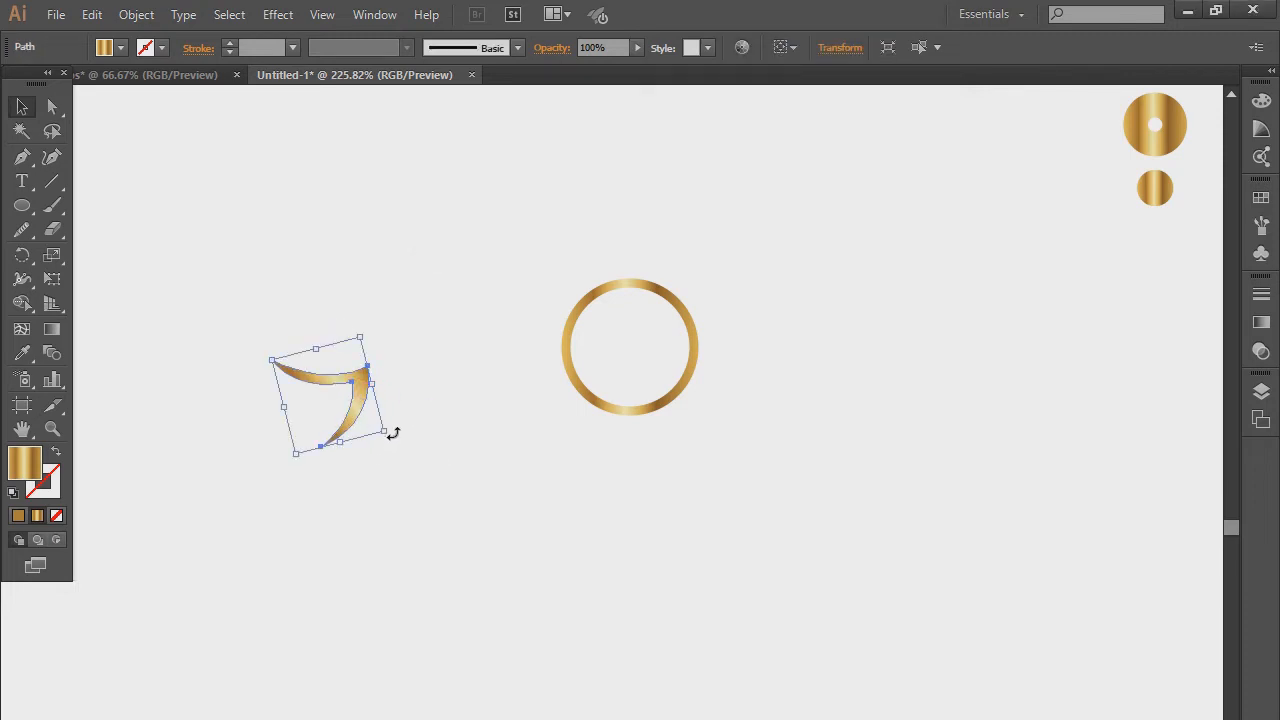
mouse_move(389, 434)
left_mouse_down()
mouse_move(410, 462)
mouse_move(382, 450)
left_mouse_up()
left_click(412, 466)
left_click(357, 414)
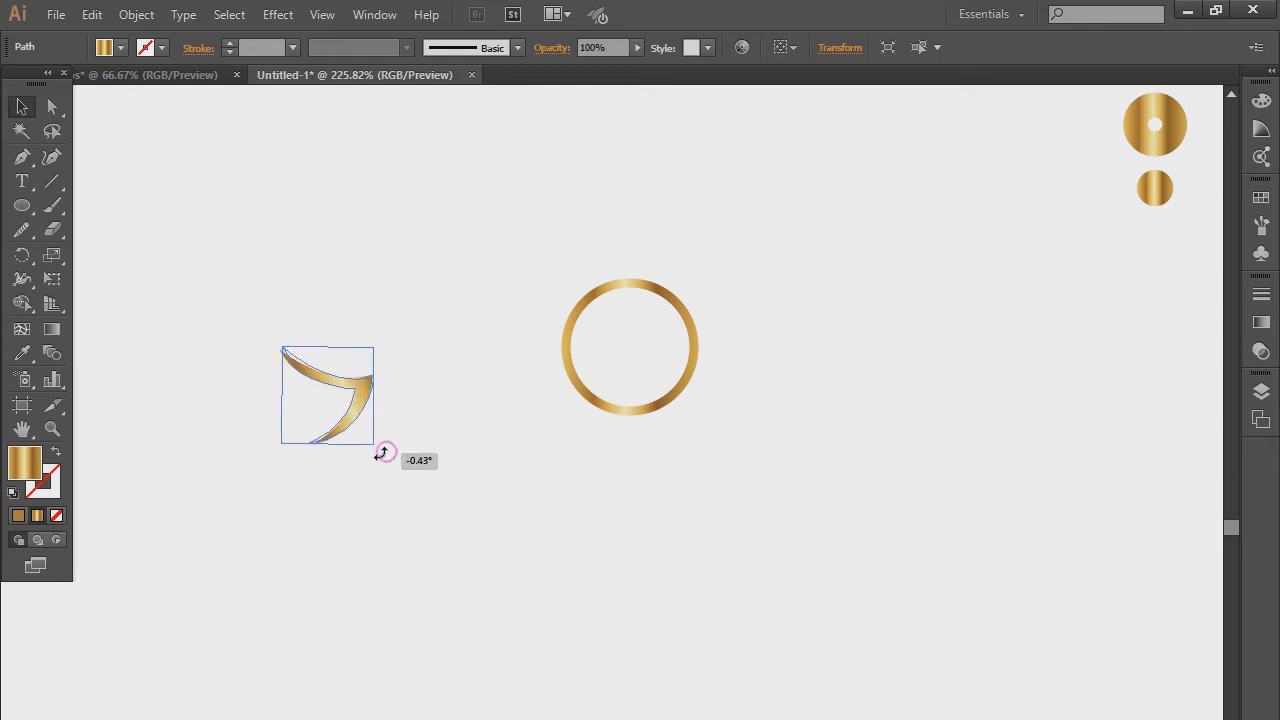
left_click(422, 465)
Step: Paste a copy of the hook in front of the original and scale it down to about two-thirds size
left_click(372, 394)
left_click(91, 14)
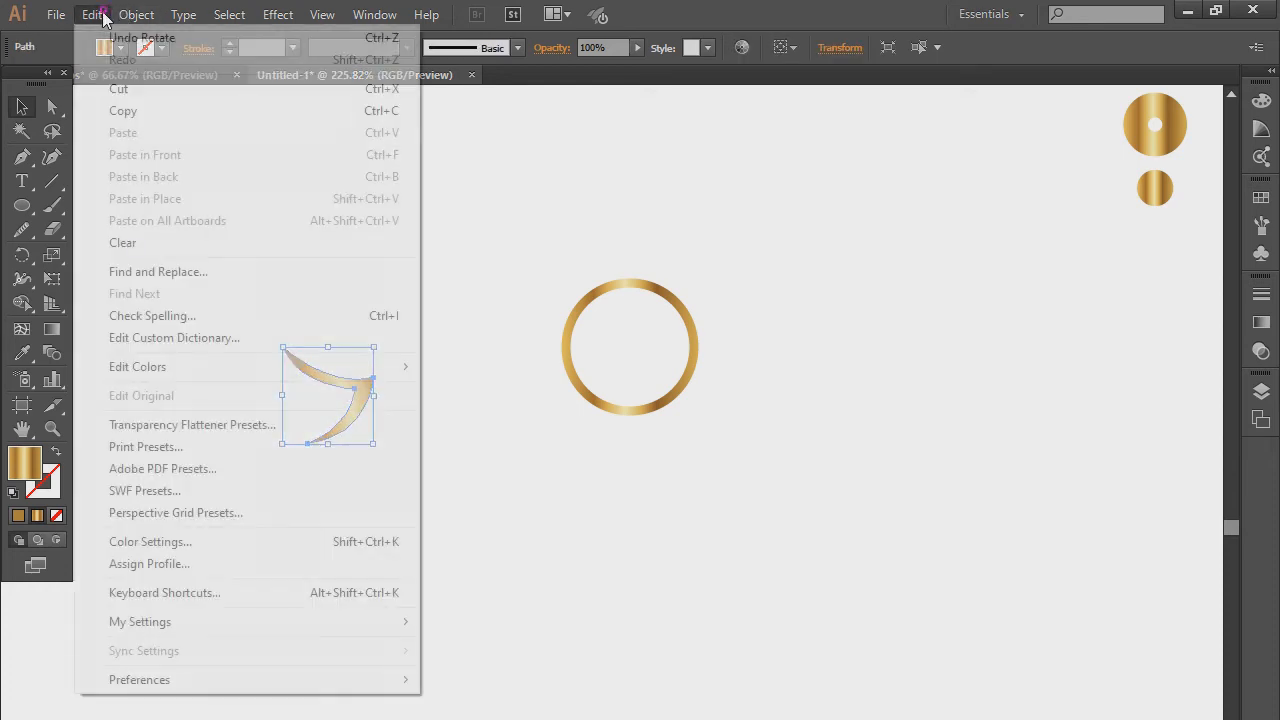
left_click(125, 111)
left_click(91, 14)
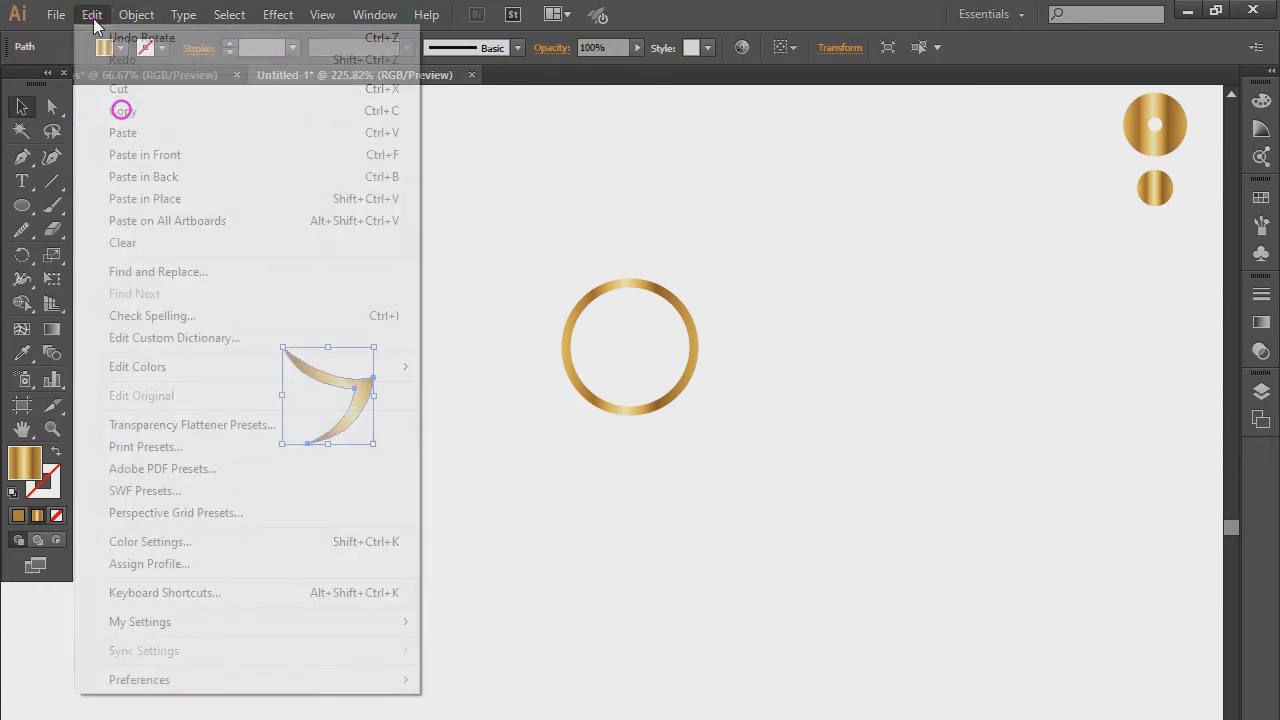
left_click(165, 156)
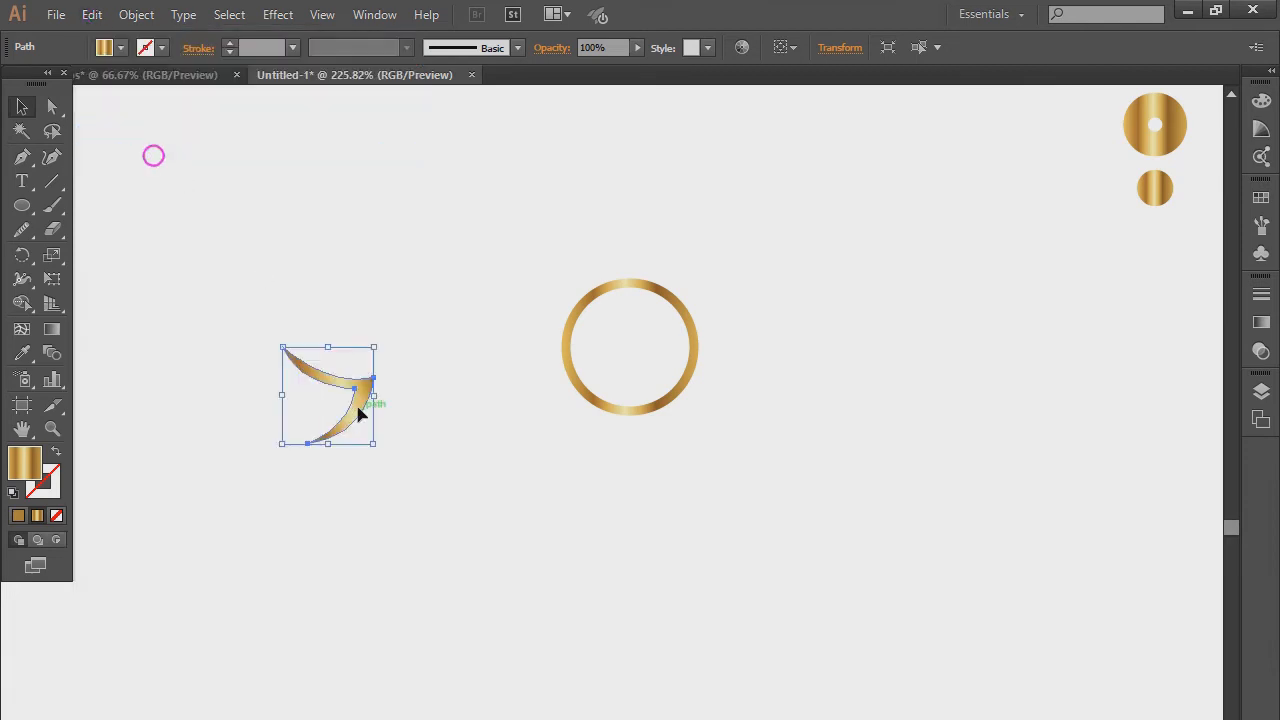
left_click_drag(340, 412, 331, 457)
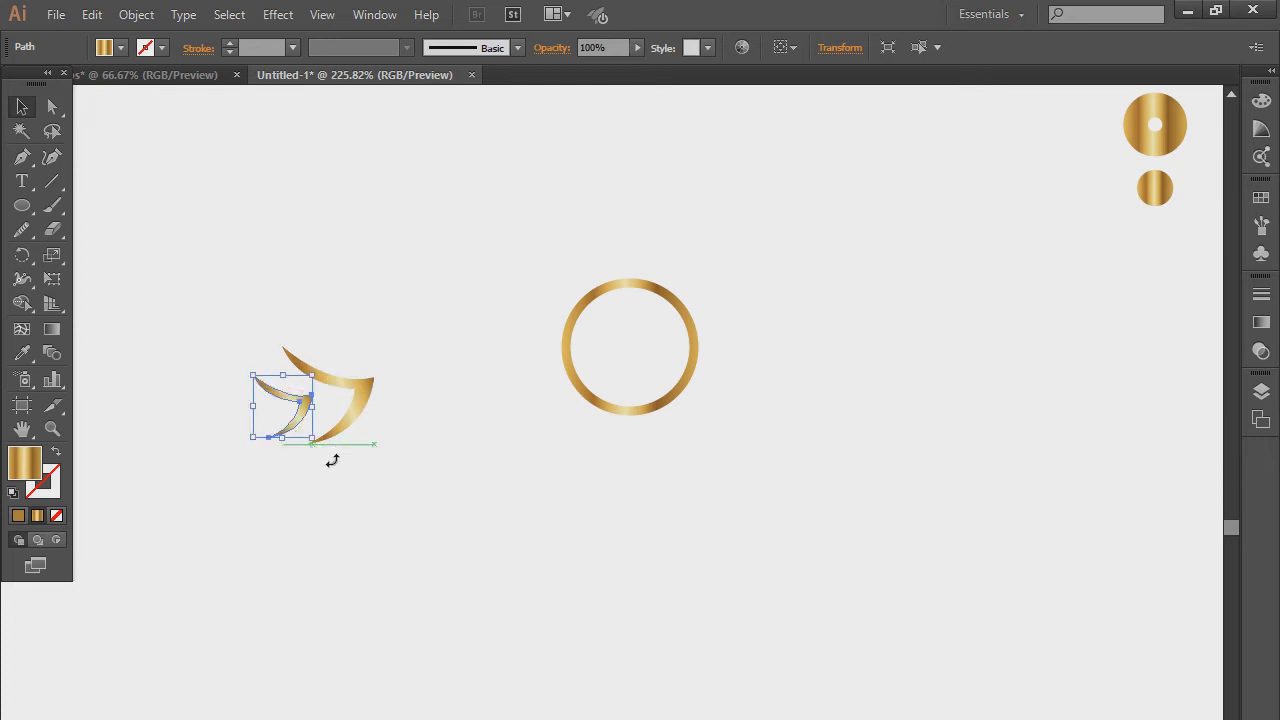
left_click(364, 478)
Step: Rotate the smaller hook slightly clockwise and nest it inside the larger hook with an even gap between them
left_click_drag(311, 402, 350, 442)
left_click(355, 489)
left_click(440, 456)
left_click(331, 412)
left_click(376, 447)
left_click(320, 423)
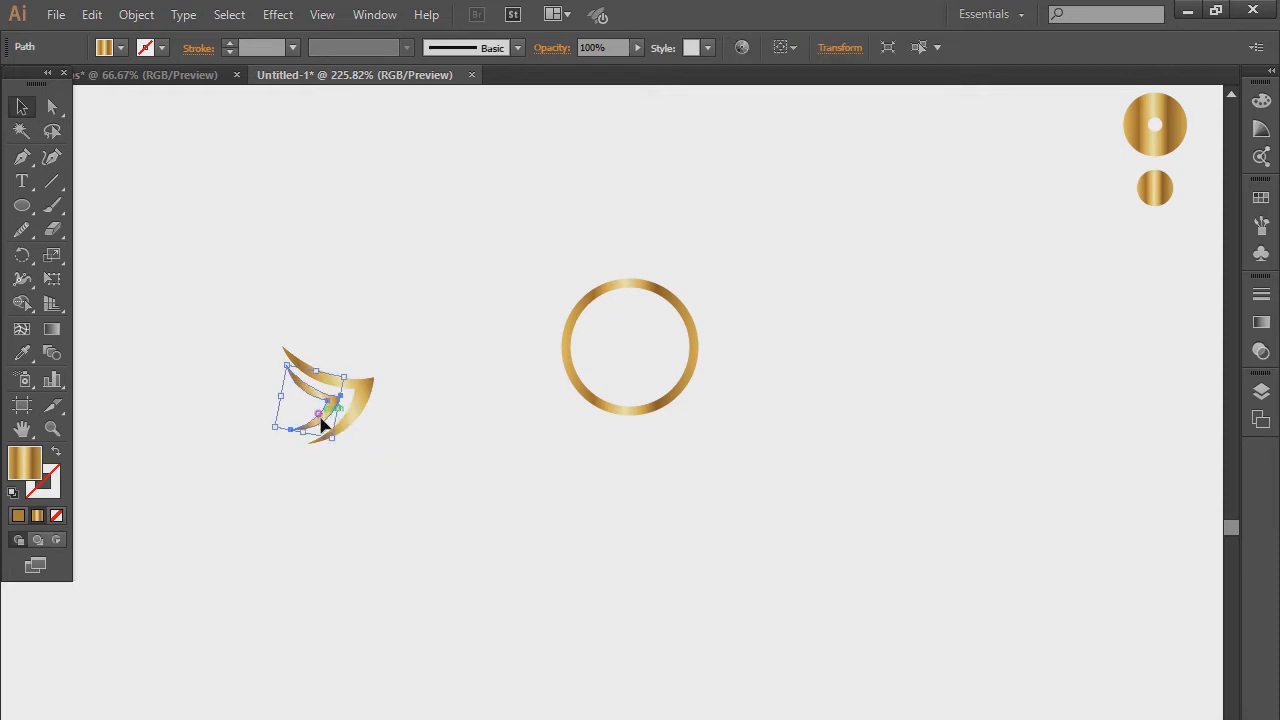
left_click(358, 439)
left_click(322, 404)
left_click(399, 486)
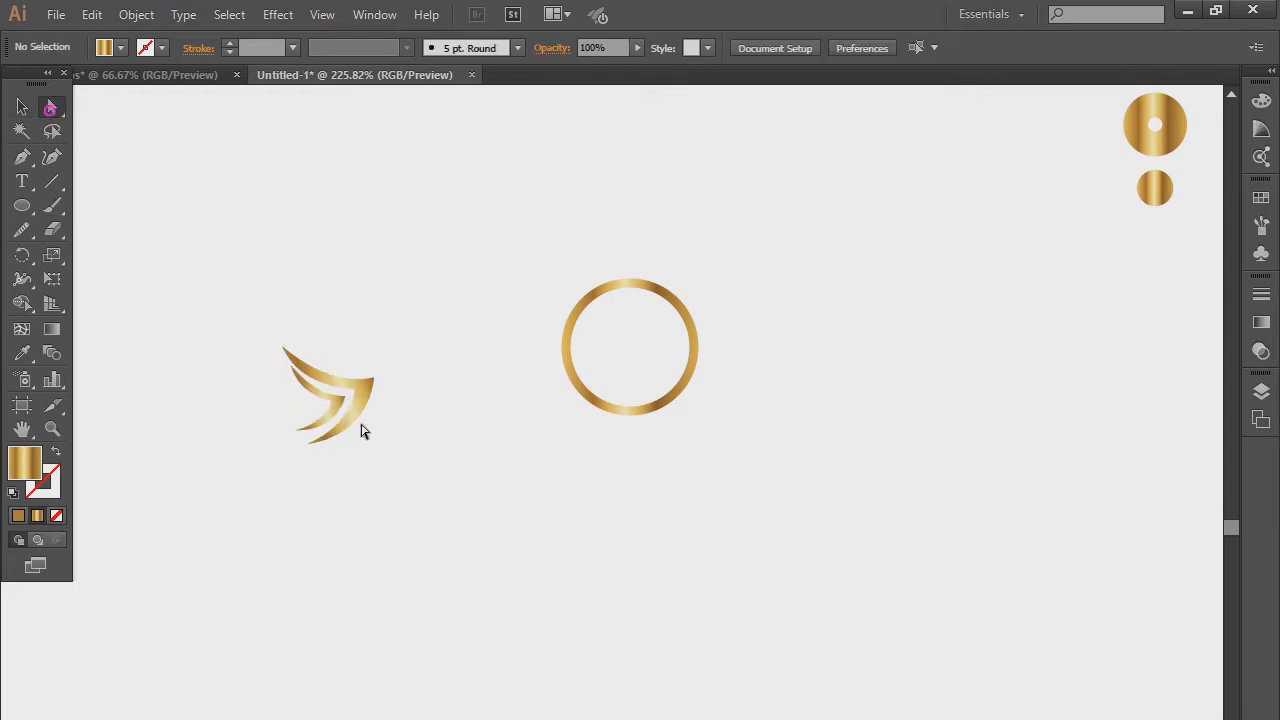
Step: Nudge the smaller hook's upper tip anchor about 8 px left and 4 px up
left_click(287, 360)
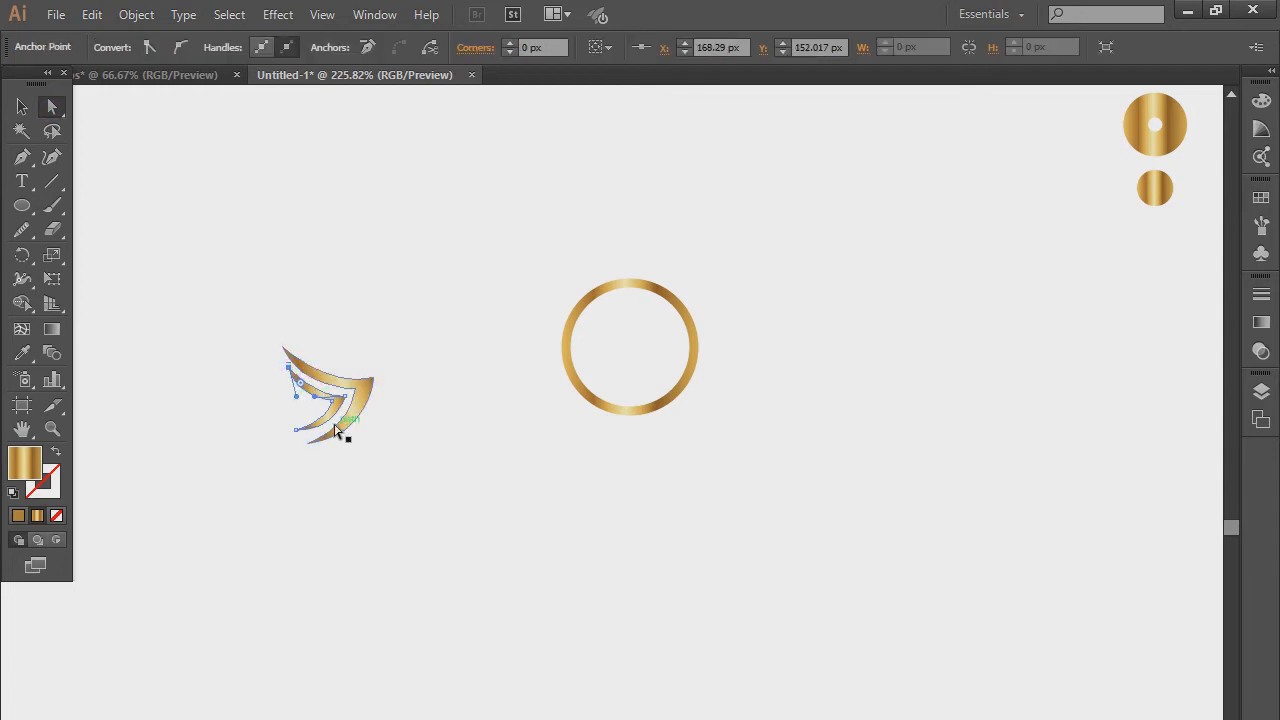
key("Up")
key("Left")
key("Left")
key("Left")
key("Left")
key("Left")
key("Left")
key("Up")
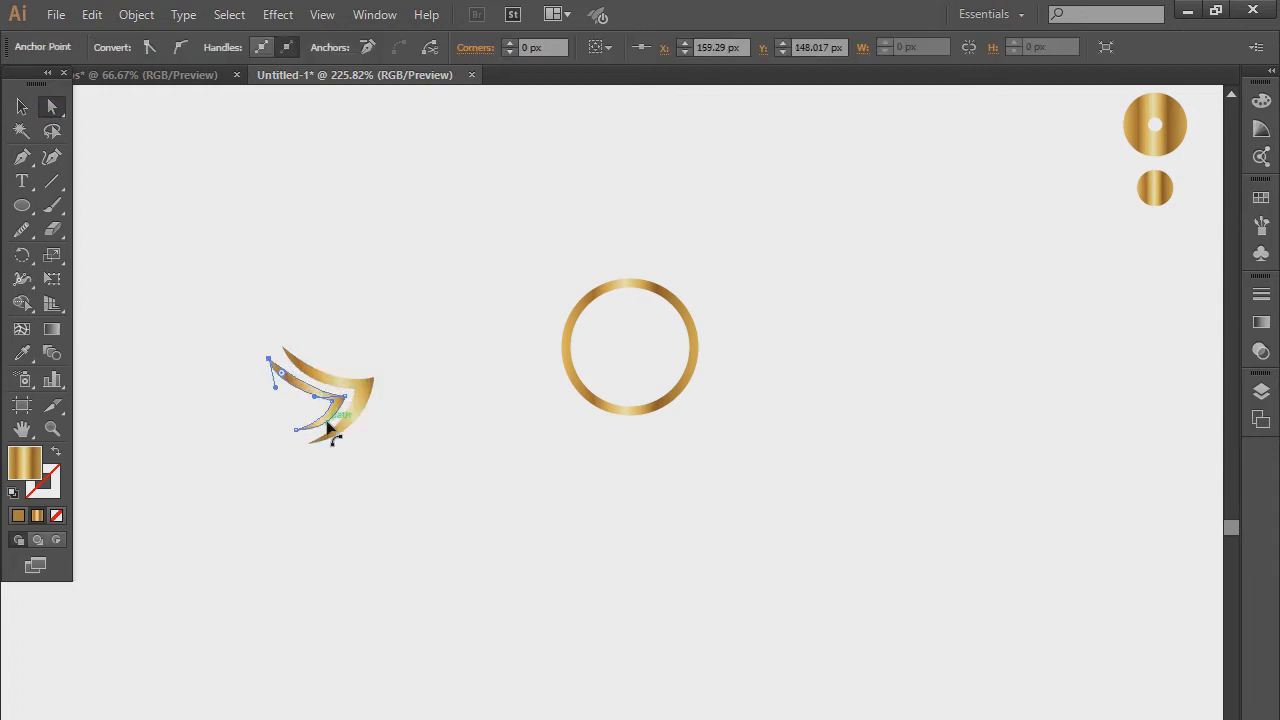
key("Right")
left_click(22, 106)
left_click(471, 286)
Step: Pull the direction handle at the smaller hook's upper tip downward to thicken its upper arm
left_click(315, 395)
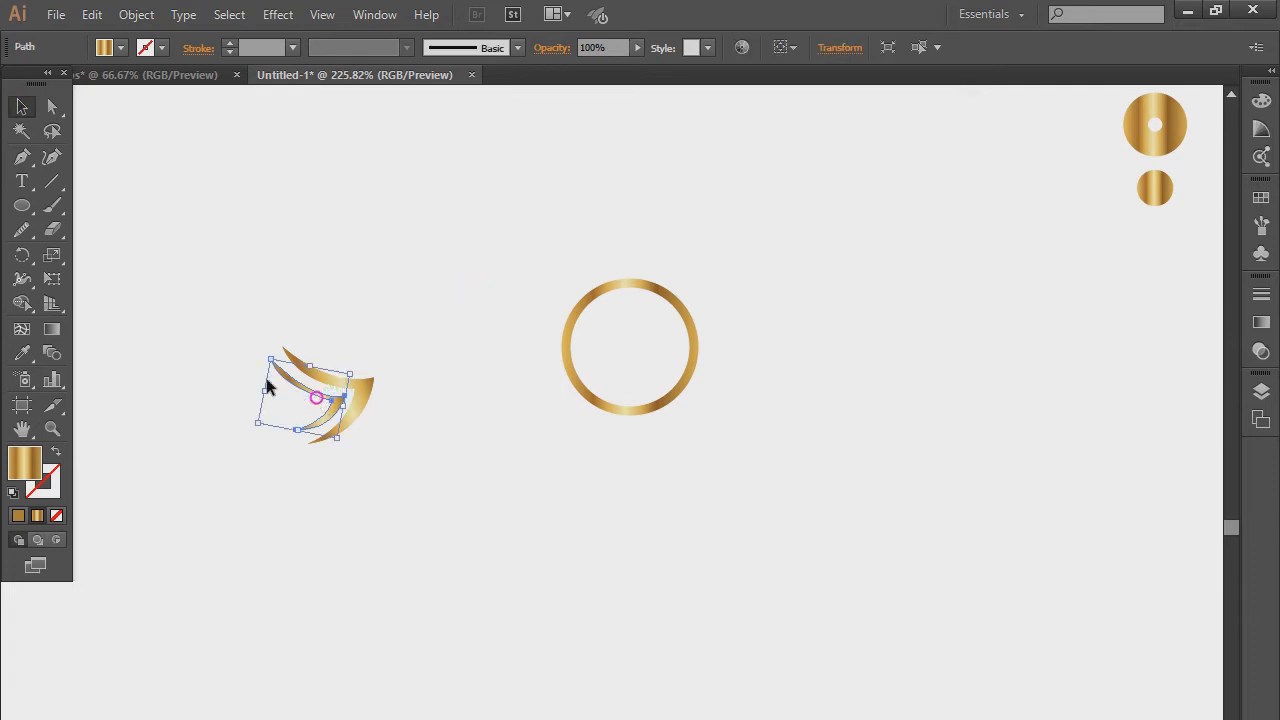
left_click(51, 105)
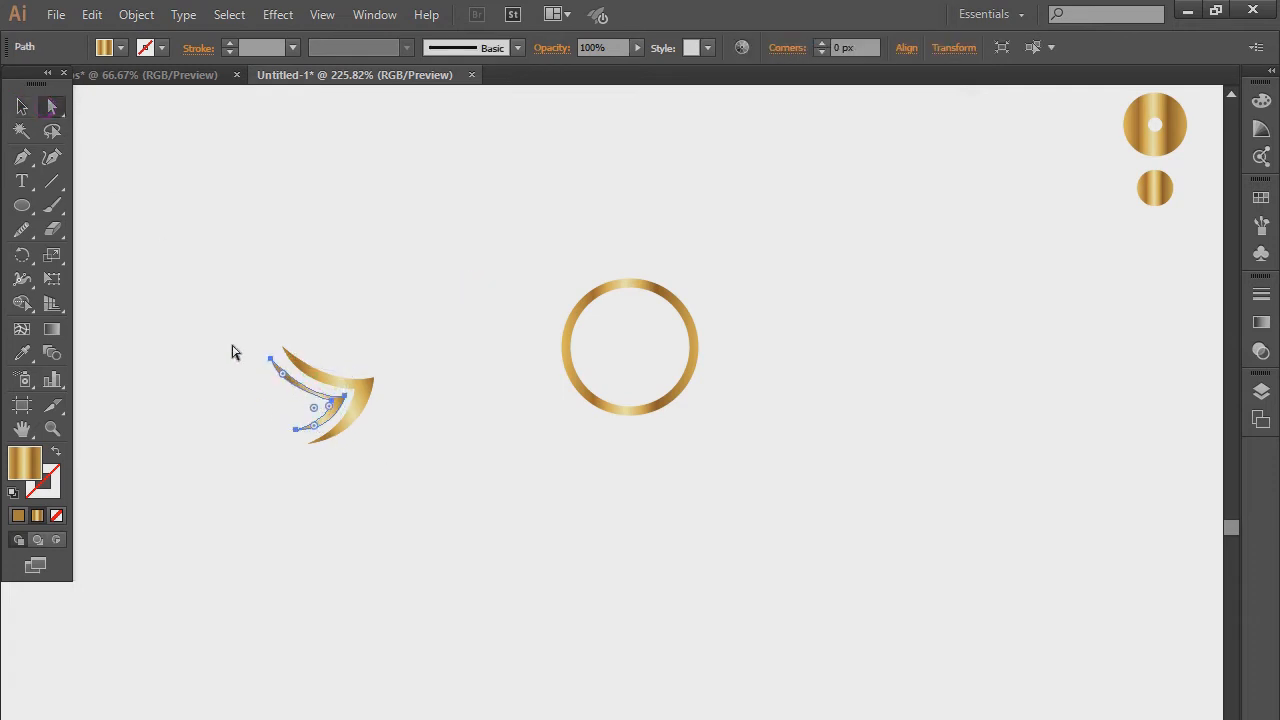
left_click_drag(277, 363, 277, 411)
left_click(21, 104)
left_click(411, 244)
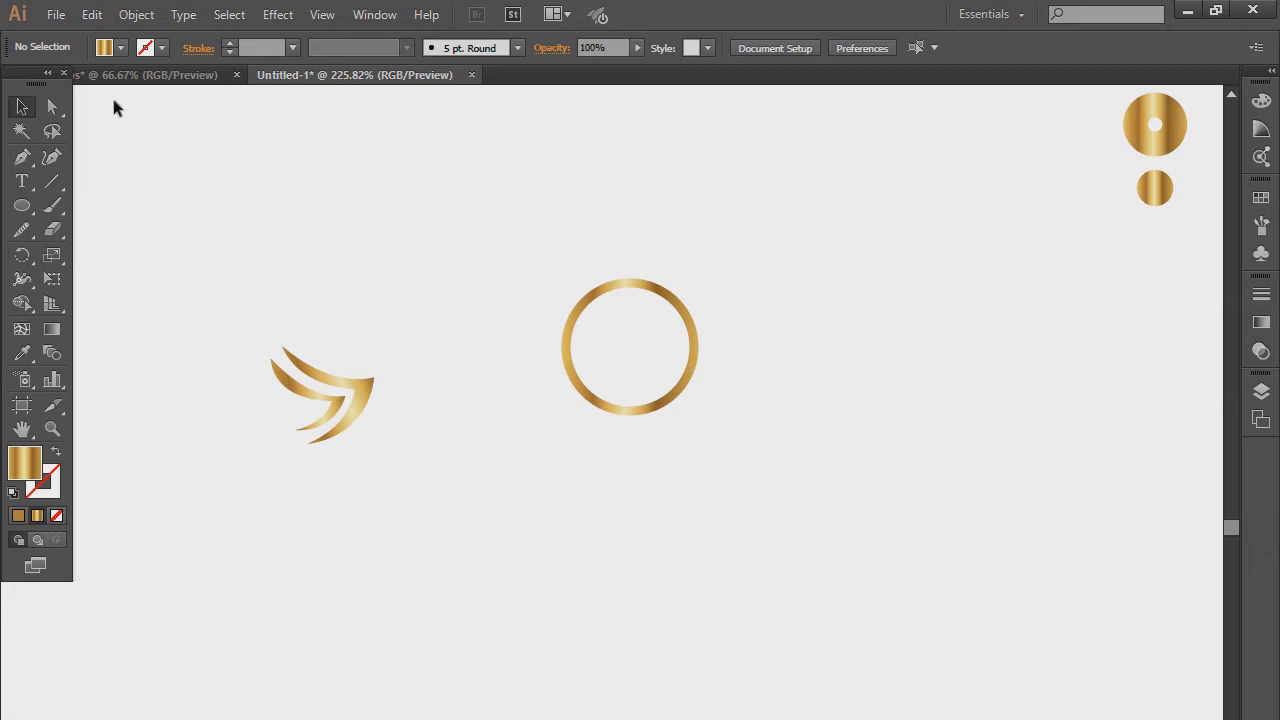
Step: Shift the smaller hook's inner corner anchor to about X 184.4 px, Y 168.7 px to widen the corner
left_click(52, 106)
left_click(334, 406)
left_click_drag(334, 406, 327, 410)
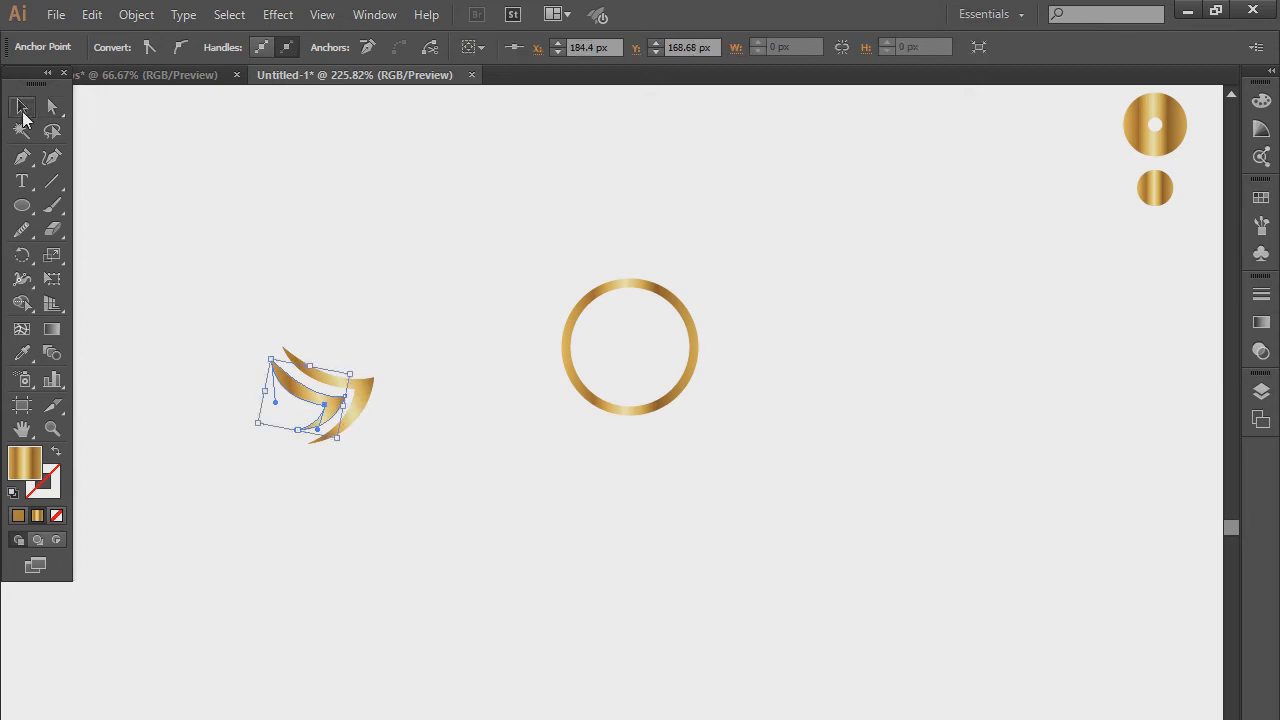
left_click(22, 106)
key("ctrl+shift+a")
key("ctrl+z")
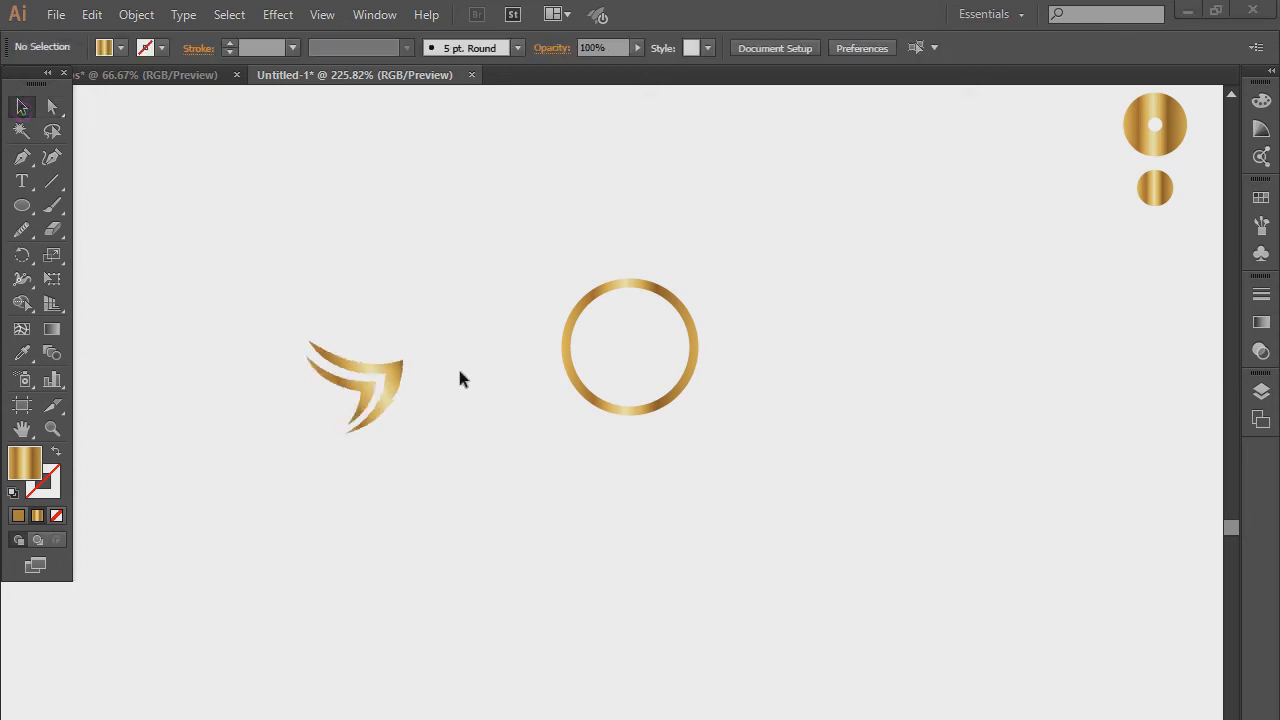
Step: Rotate both hooks together slightly clockwise
left_click(316, 438)
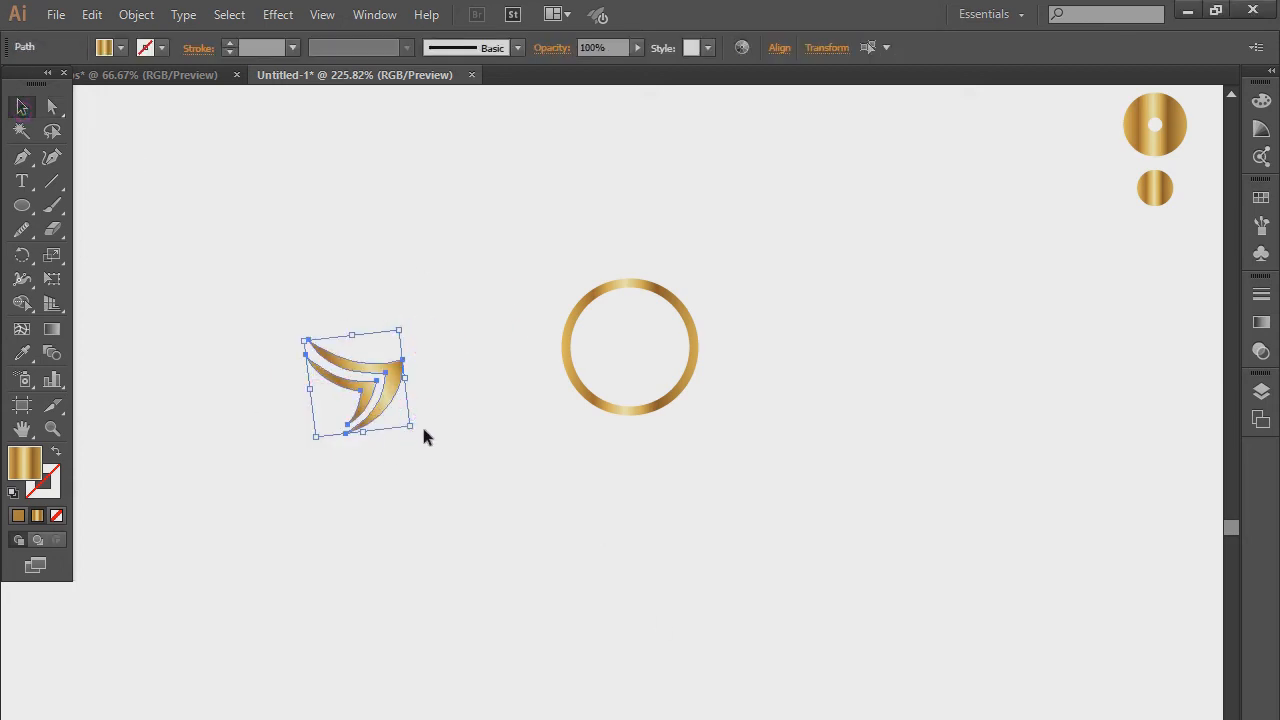
left_click_drag(419, 430, 437, 449)
left_click(440, 448)
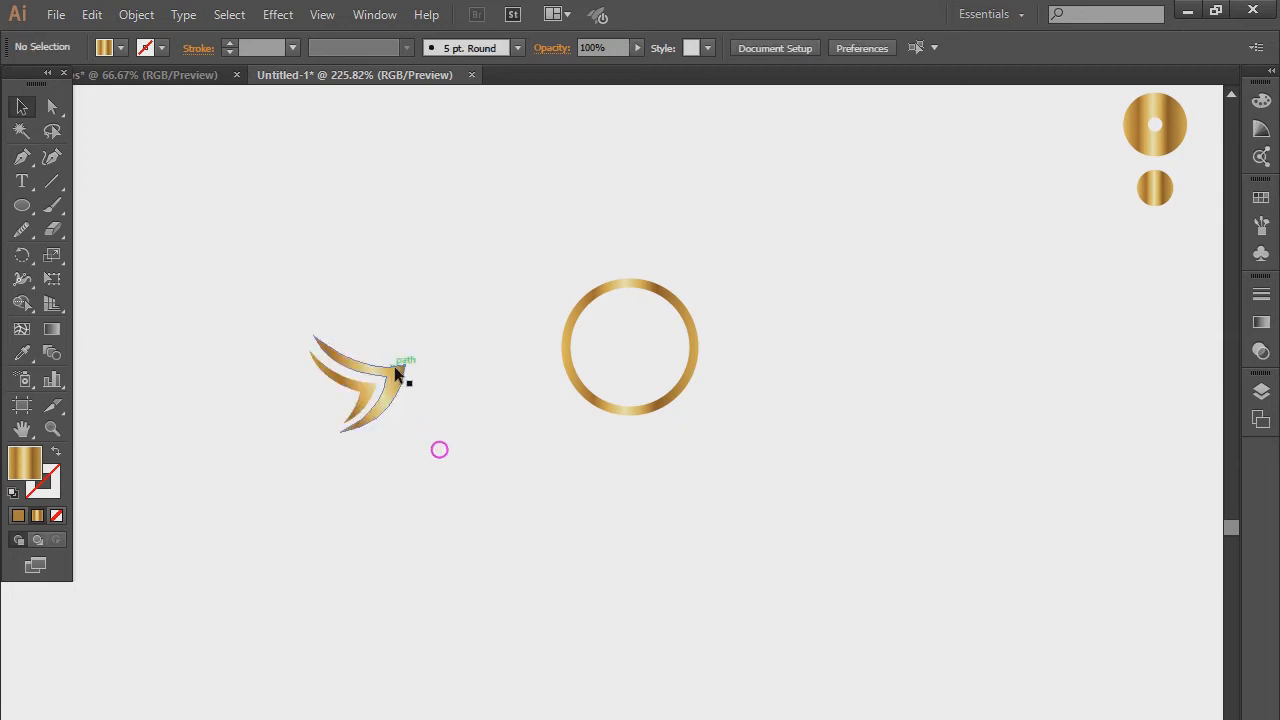
Step: Group the two nested hooks into one object
left_click_drag(424, 341, 607, 352)
right_click(348, 378)
left_click(406, 466)
key("ctrl+shift+a")
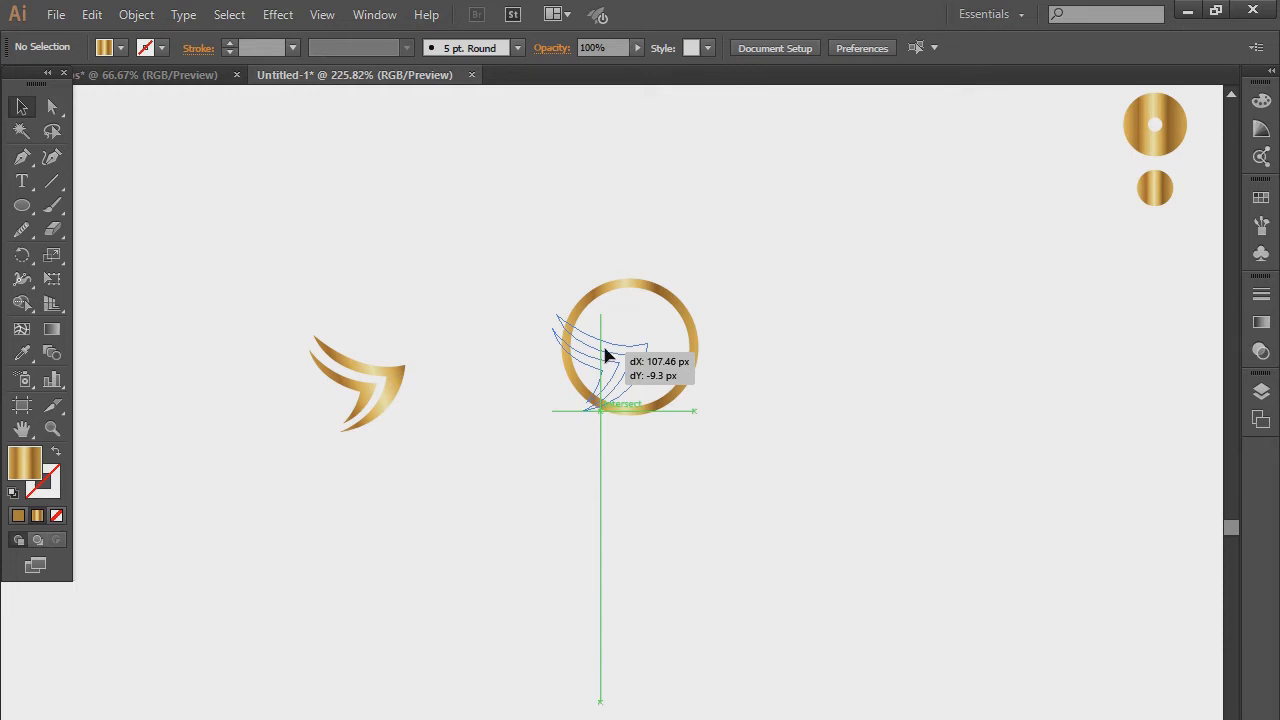
Step: Move the hook group about 107 px right and 9 px up so its tips overlap the ring's left edge
left_click_drag(605, 355, 605, 355)
left_click(719, 437)
left_click(608, 345)
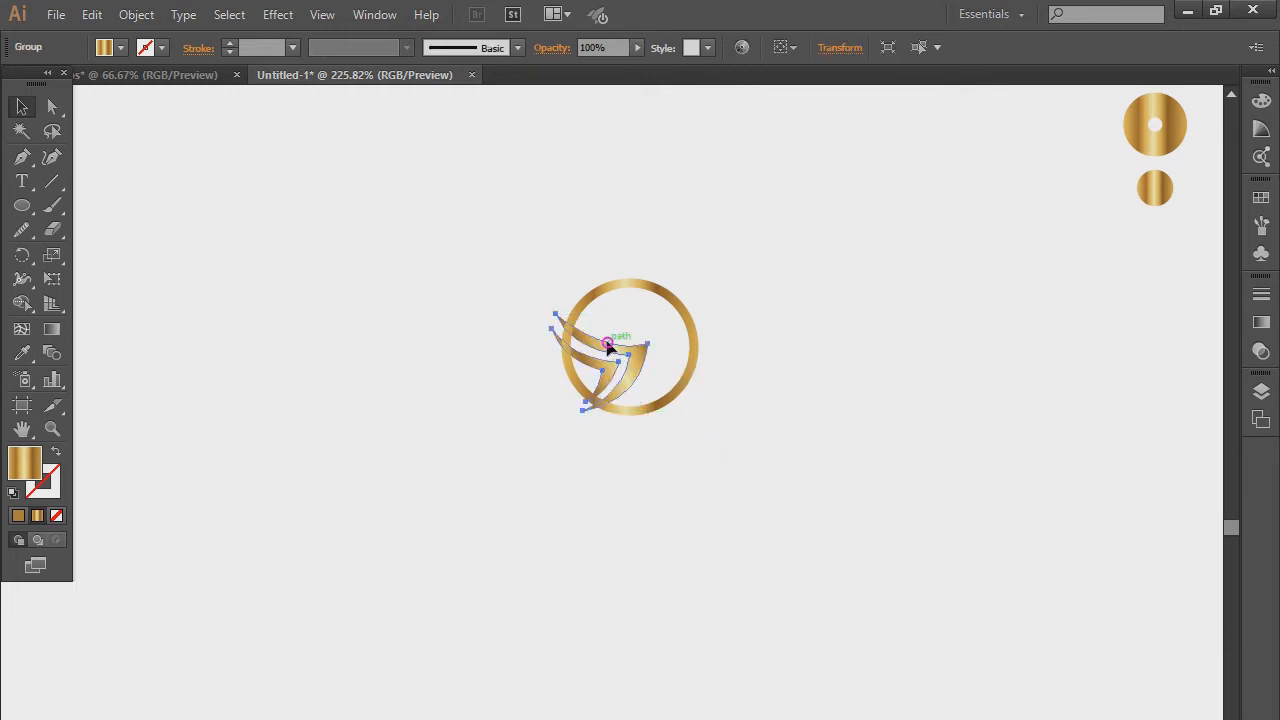
left_click(592, 254)
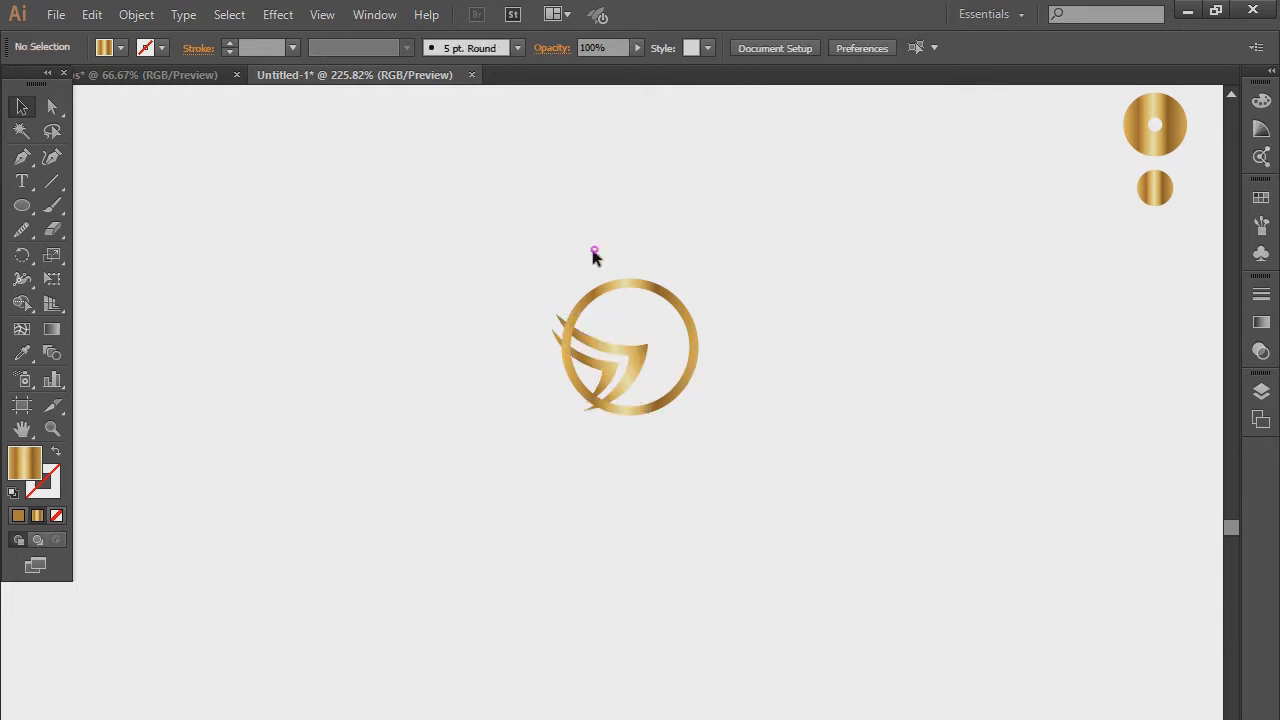
Step: Cut the ring with the Scissors tool above and below the hooks' upper tips and delete the segment between the cuts
left_click(587, 308)
left_click(545, 273)
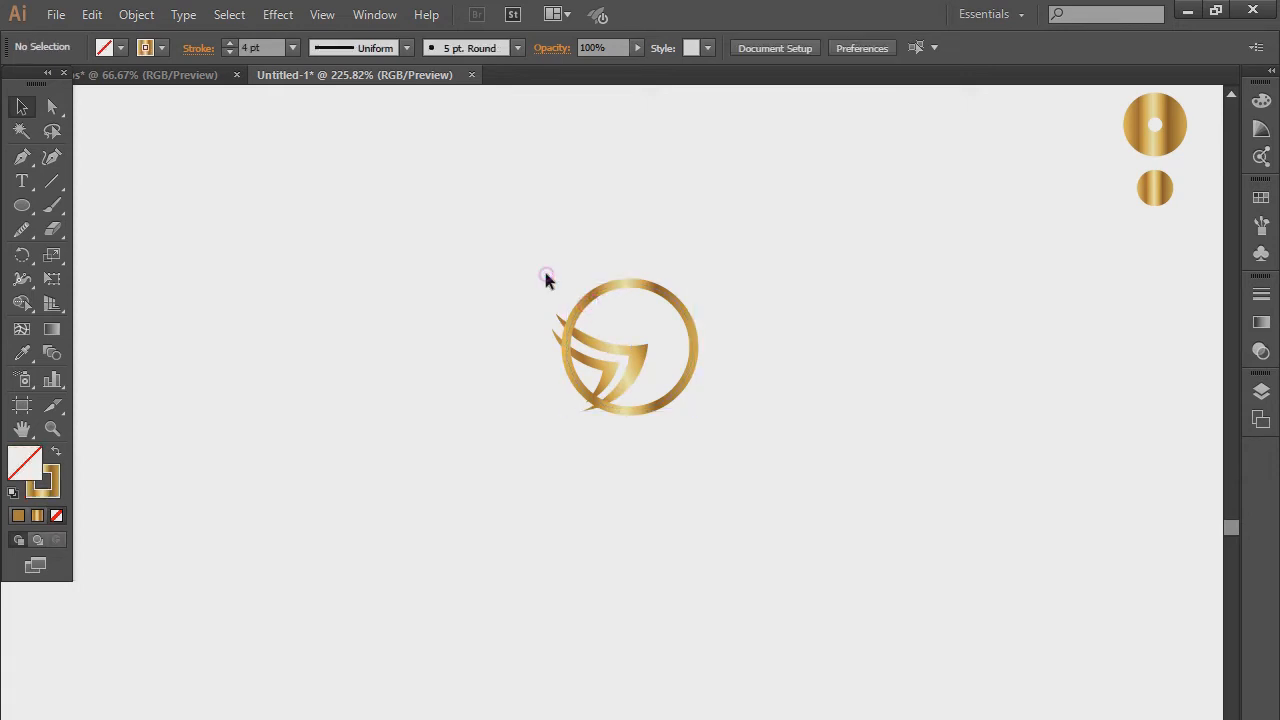
left_click(585, 300)
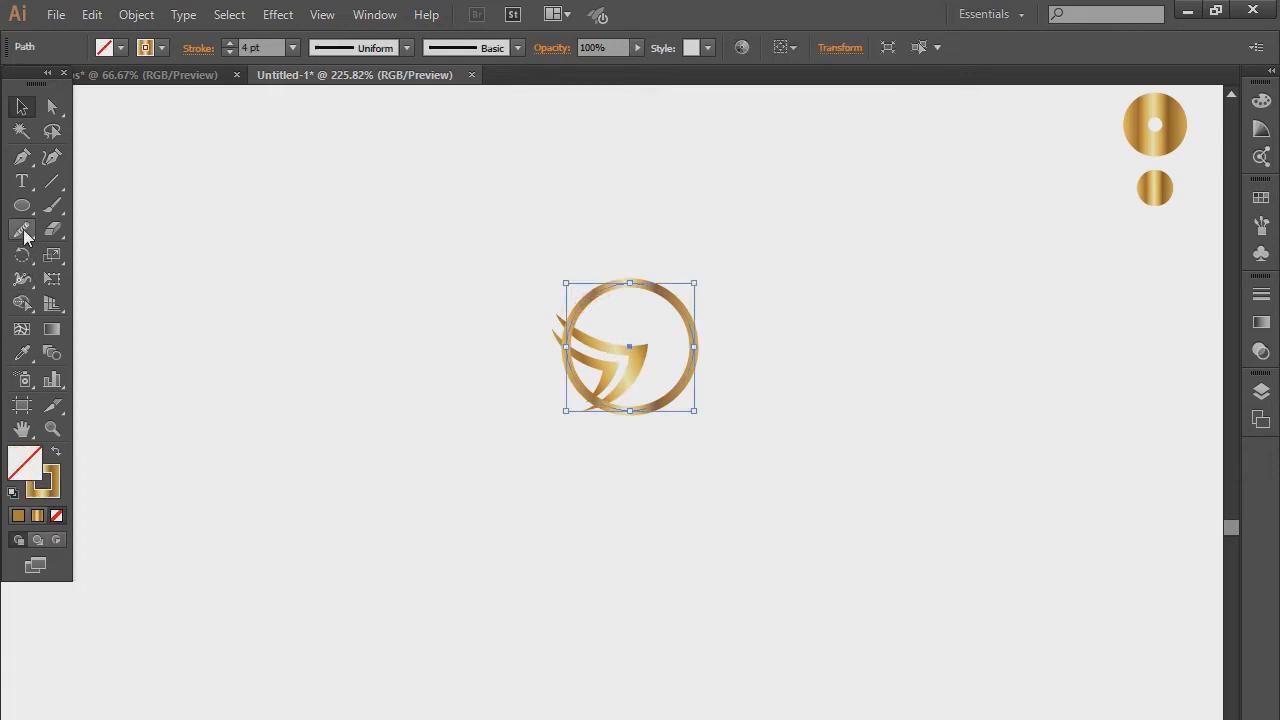
mouse_move(52, 229)
left_mouse_down()
mouse_move(140, 287)
mouse_move(148, 255)
left_mouse_up()
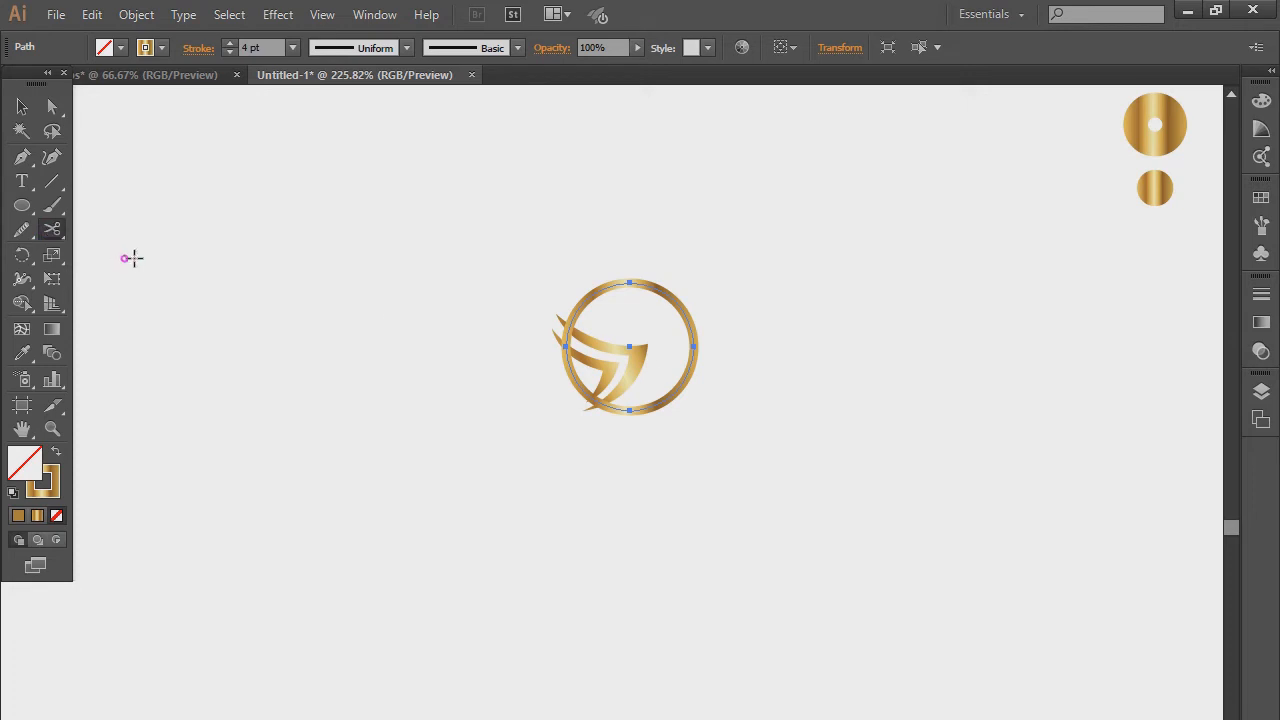
left_click(584, 298)
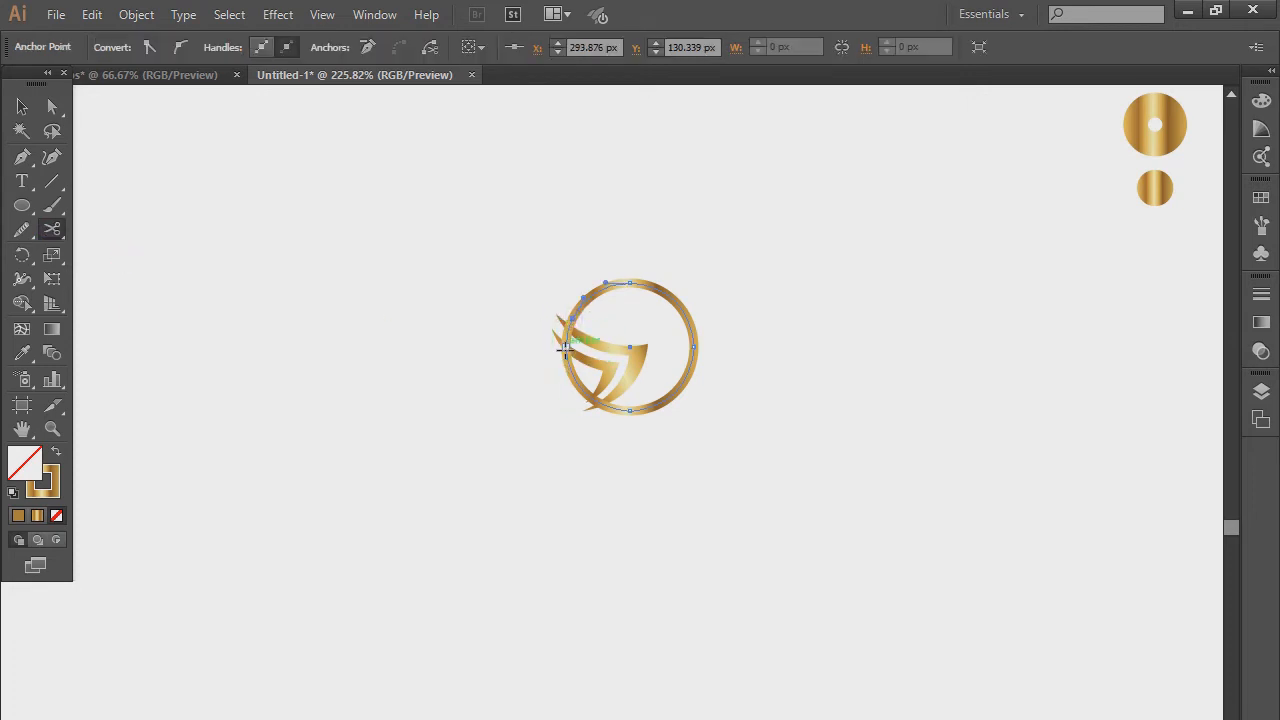
left_click(565, 347)
key("v")
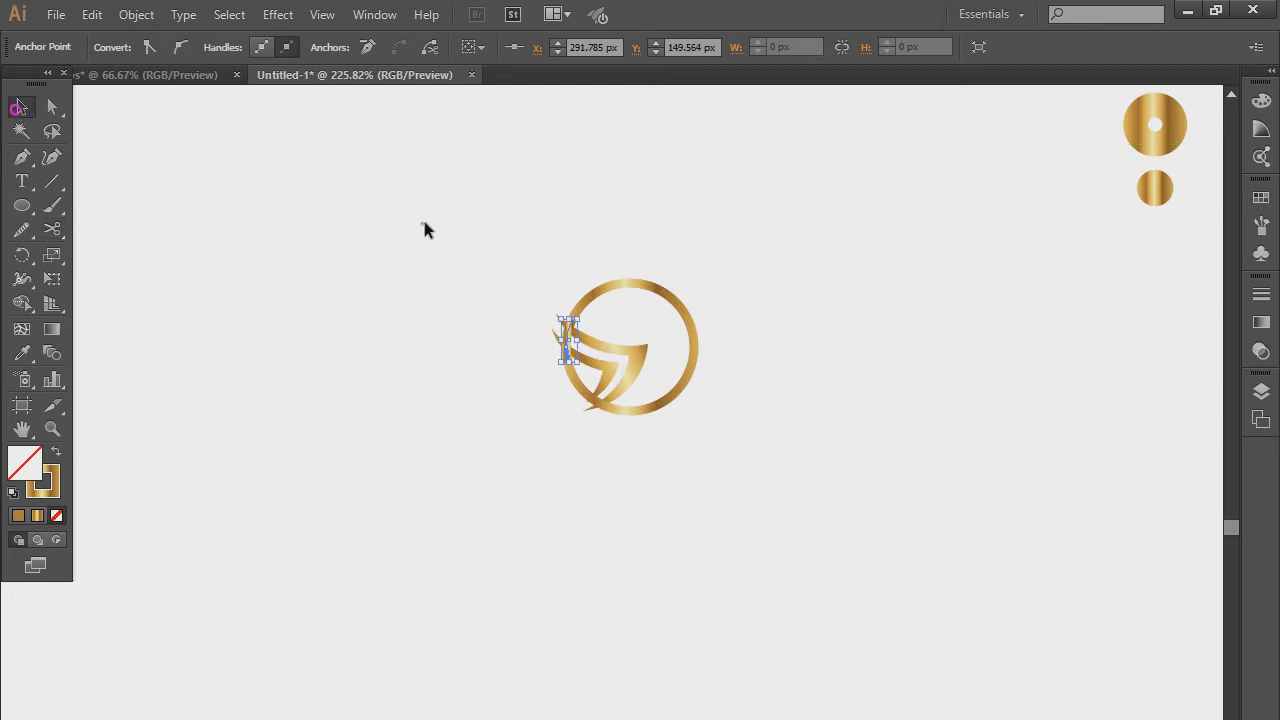
left_click(424, 228)
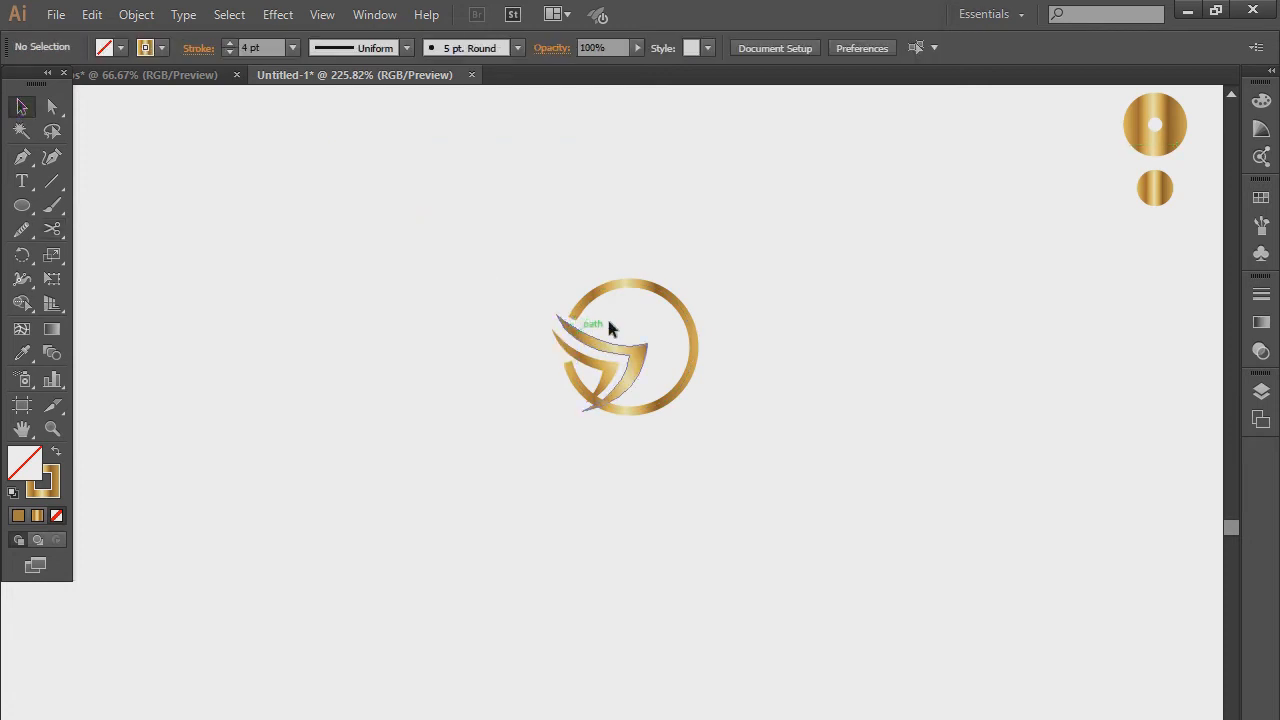
Step: Cut the ring on both sides of the hooks' lower tips with the Scissors tool and delete the segment between the cuts
left_click(549, 222)
left_click_drag(593, 370, 549, 414)
left_click(723, 446, "shift")
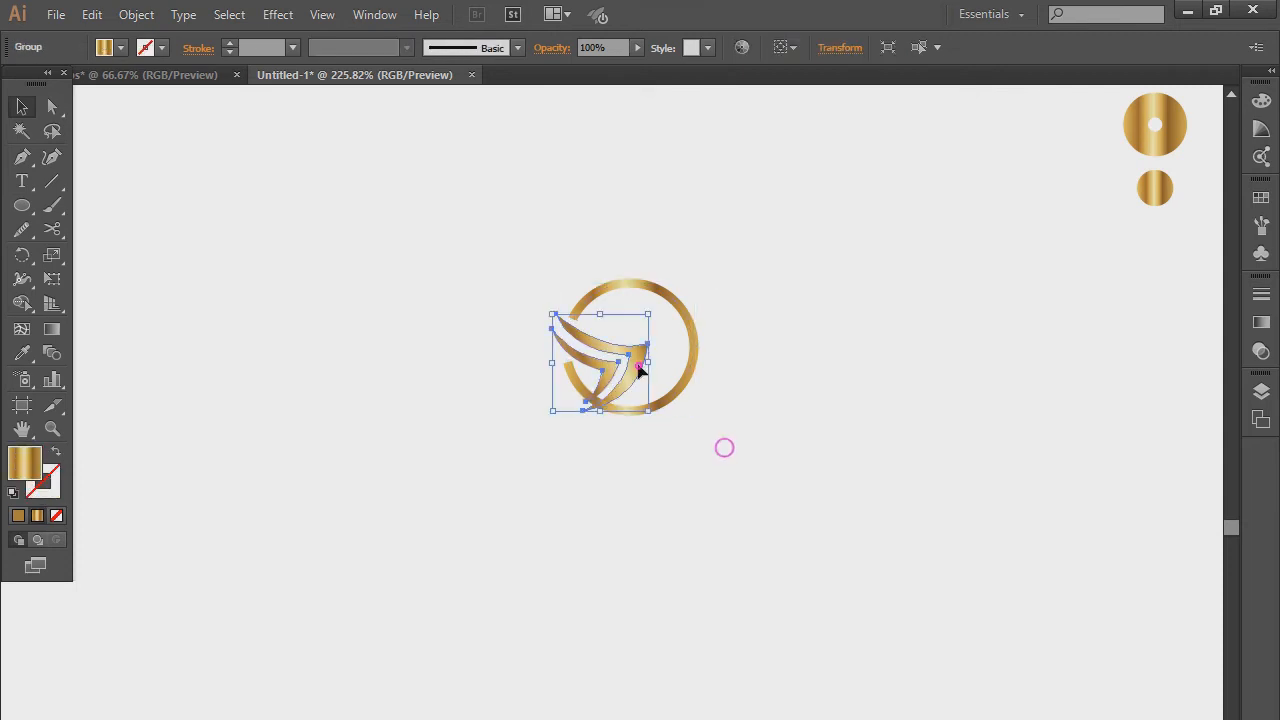
left_click(52, 229)
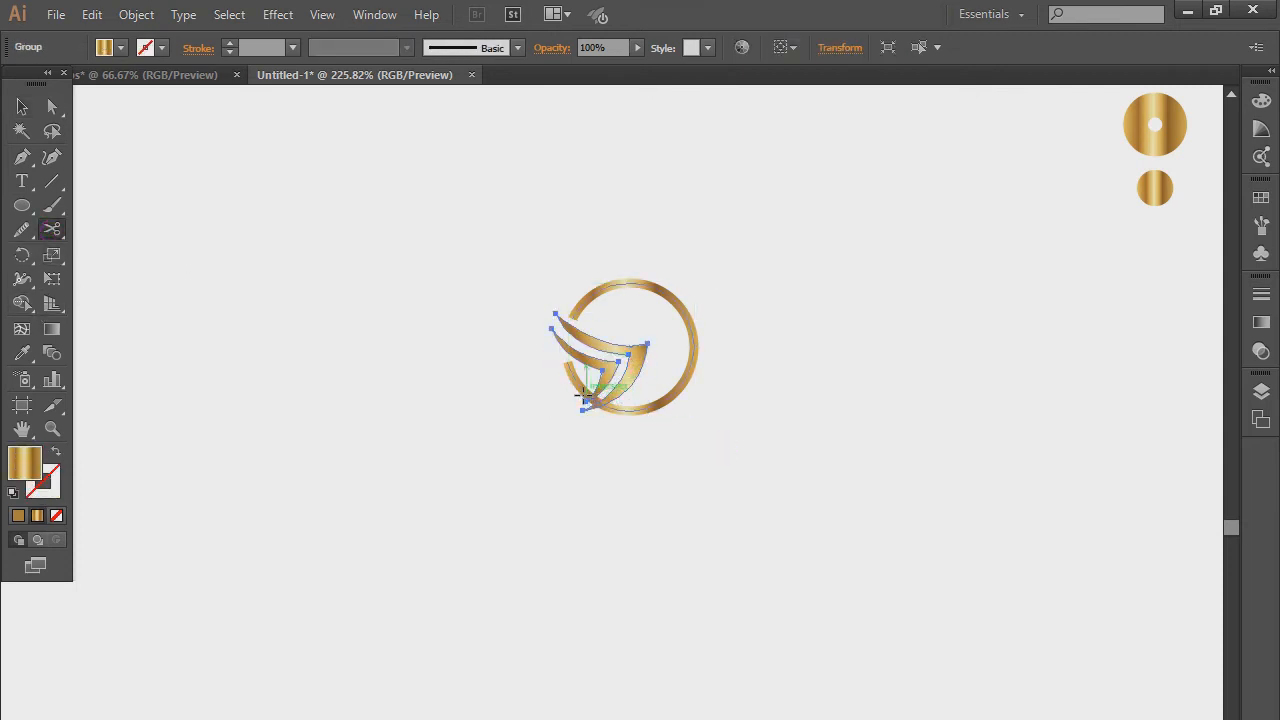
left_click(585, 394)
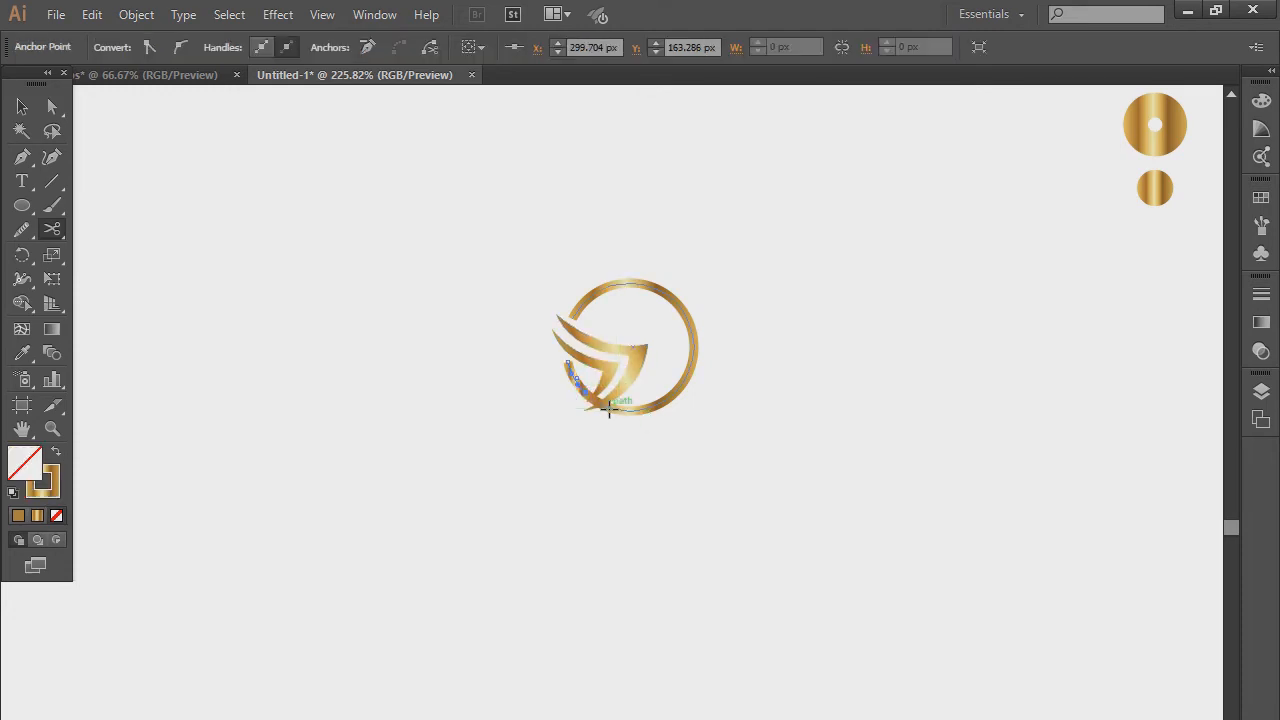
left_click(22, 106)
left_click(265, 191)
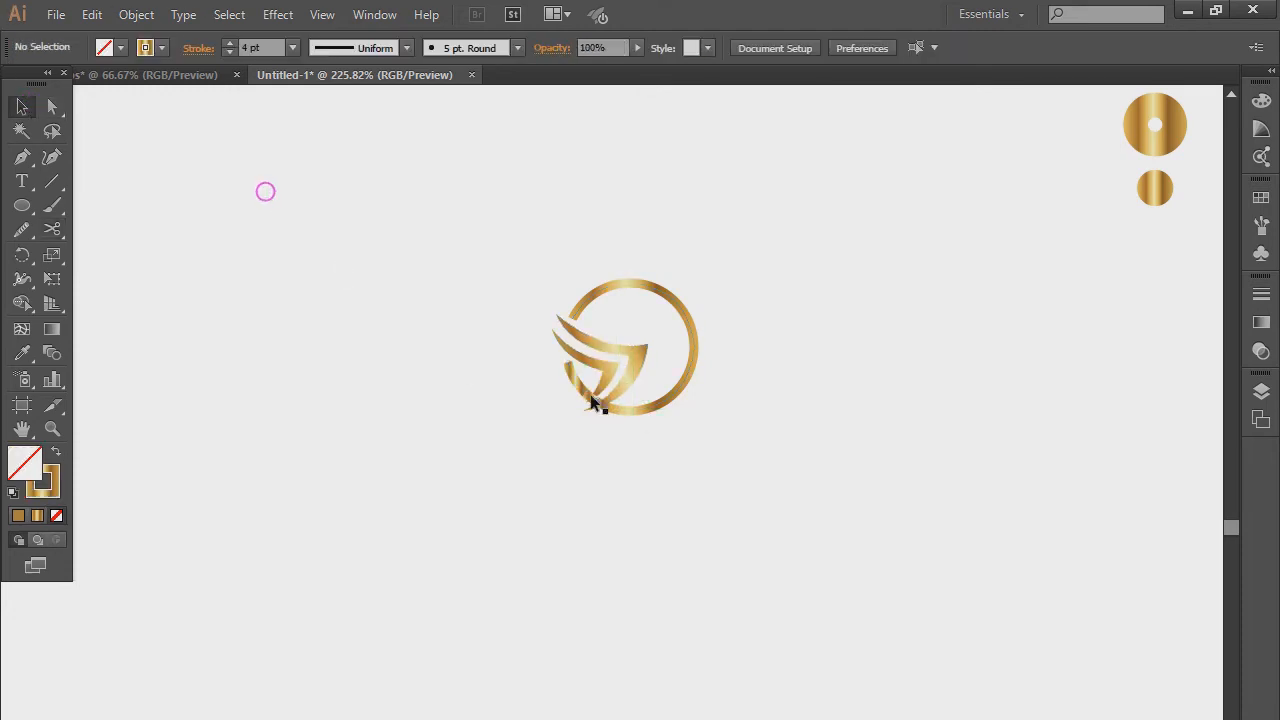
left_click(592, 403)
key("Delete")
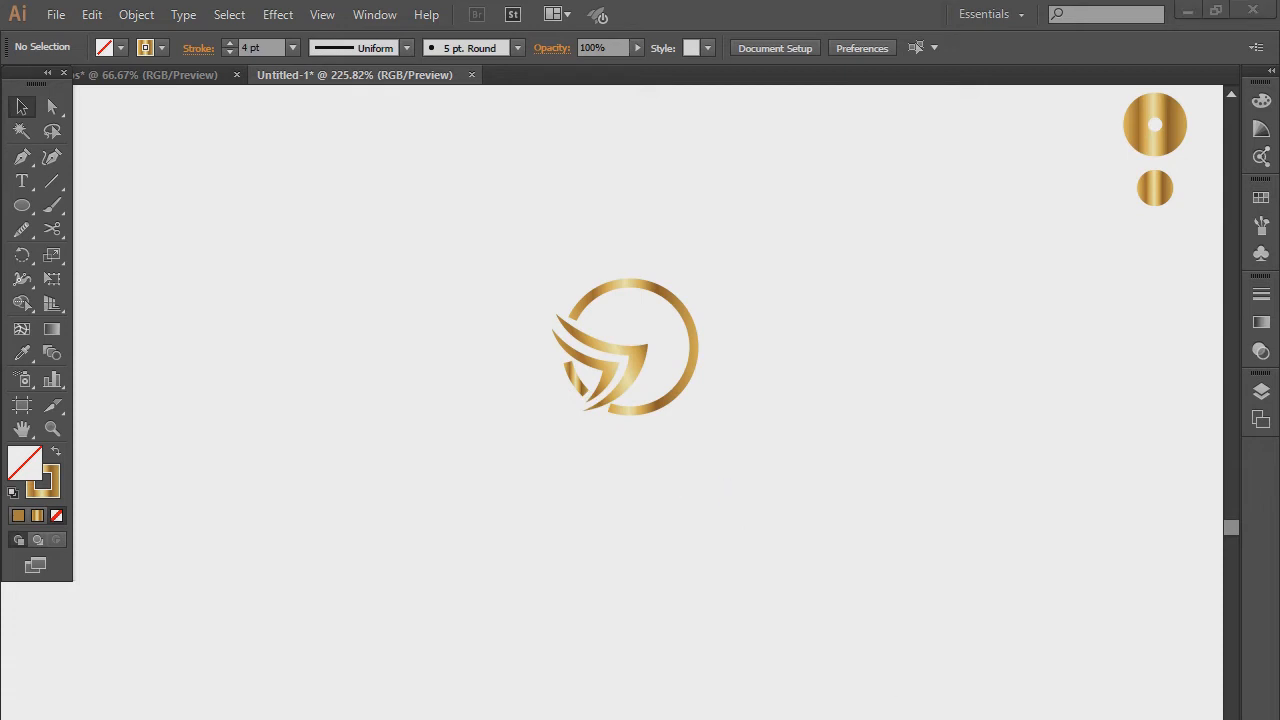
Step: Try to draw a short curved stroke along the upper edge of the larger hook's corner with the Pen tool
left_click(22, 157)
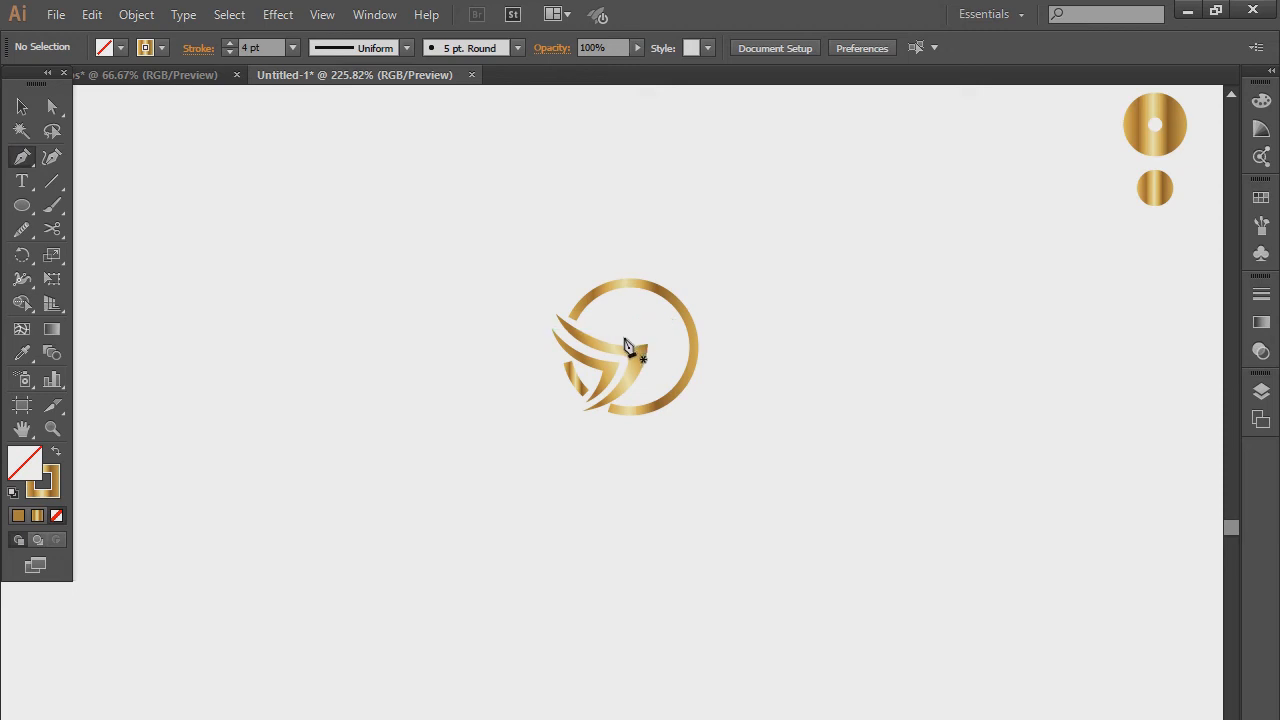
left_click_drag(623, 338, 649, 342)
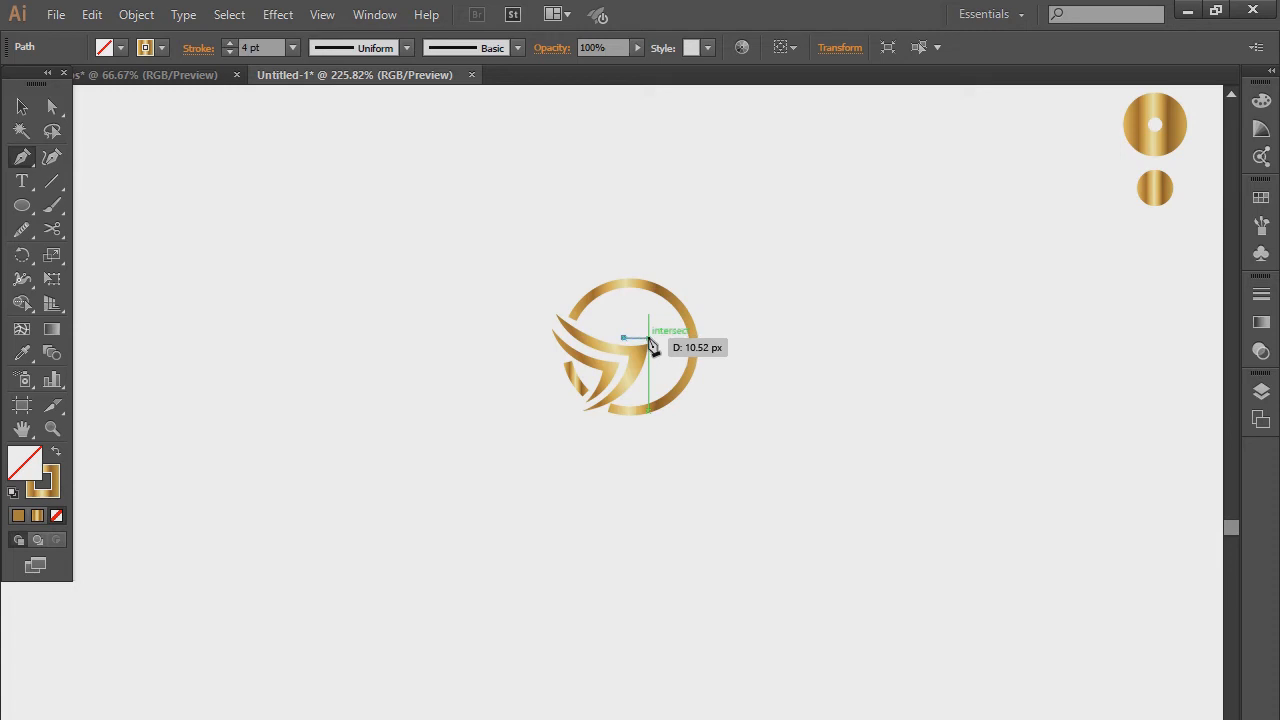
left_click_drag(649, 342, 648, 342)
left_click(658, 331)
left_click(22, 106)
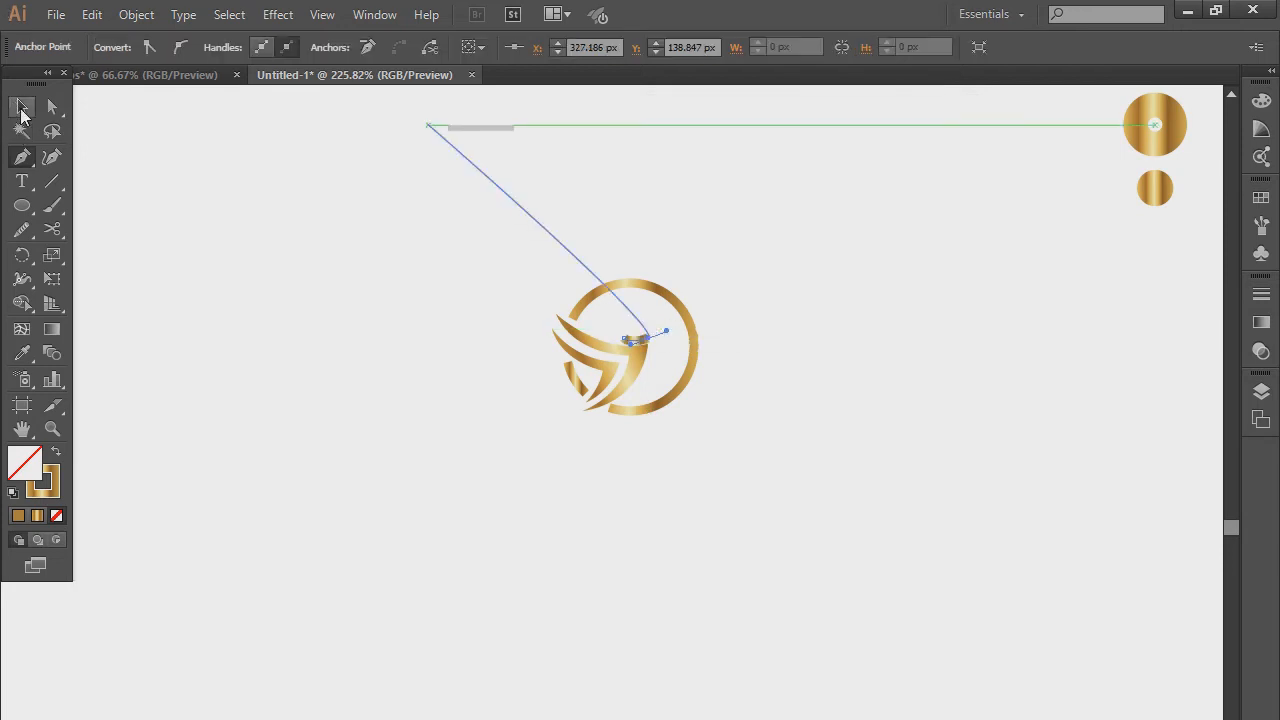
left_click(641, 345)
key("Delete")
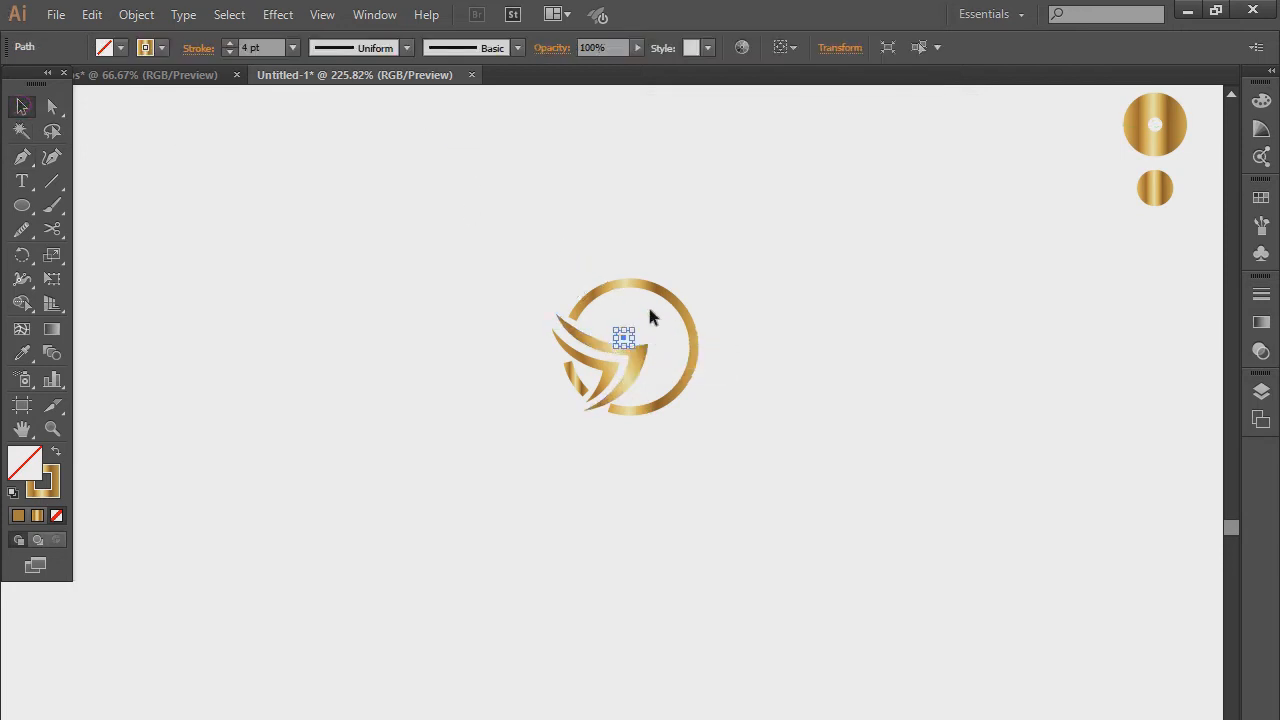
Step: Delete the short stroke above the larger hook's corner and set the stroke colour to none
key("Delete")
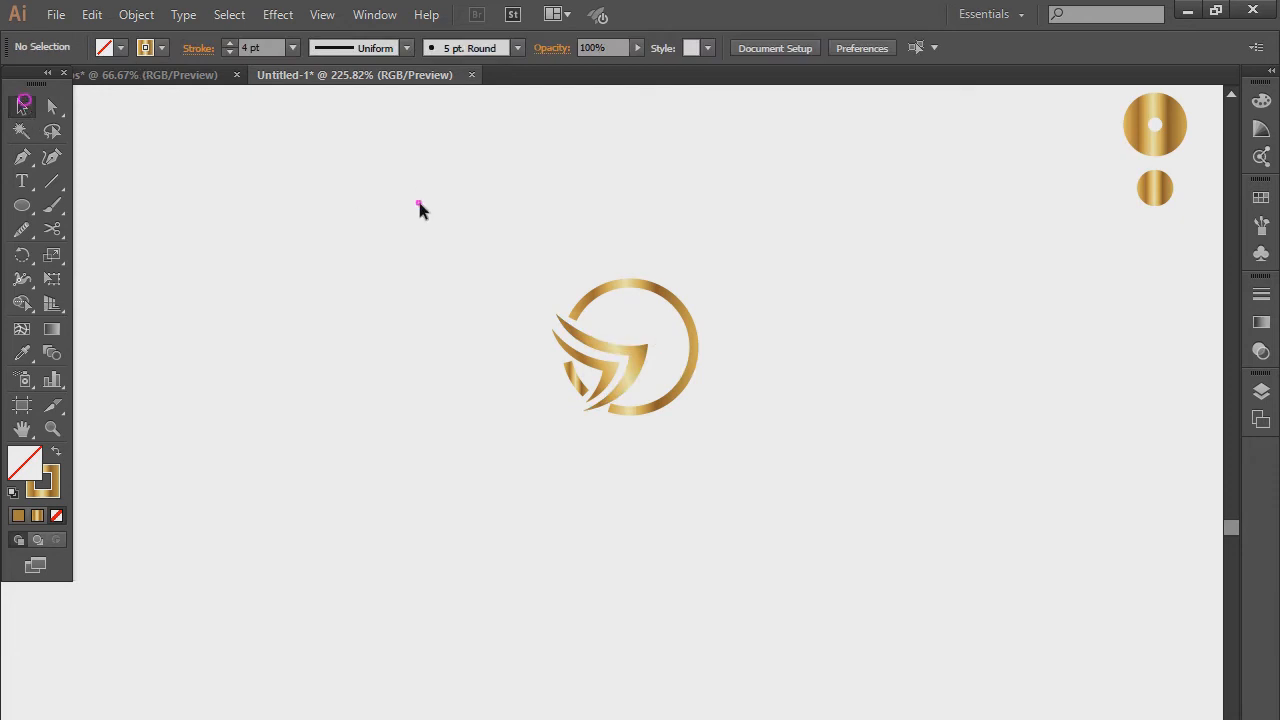
key("c")
left_click(142, 48)
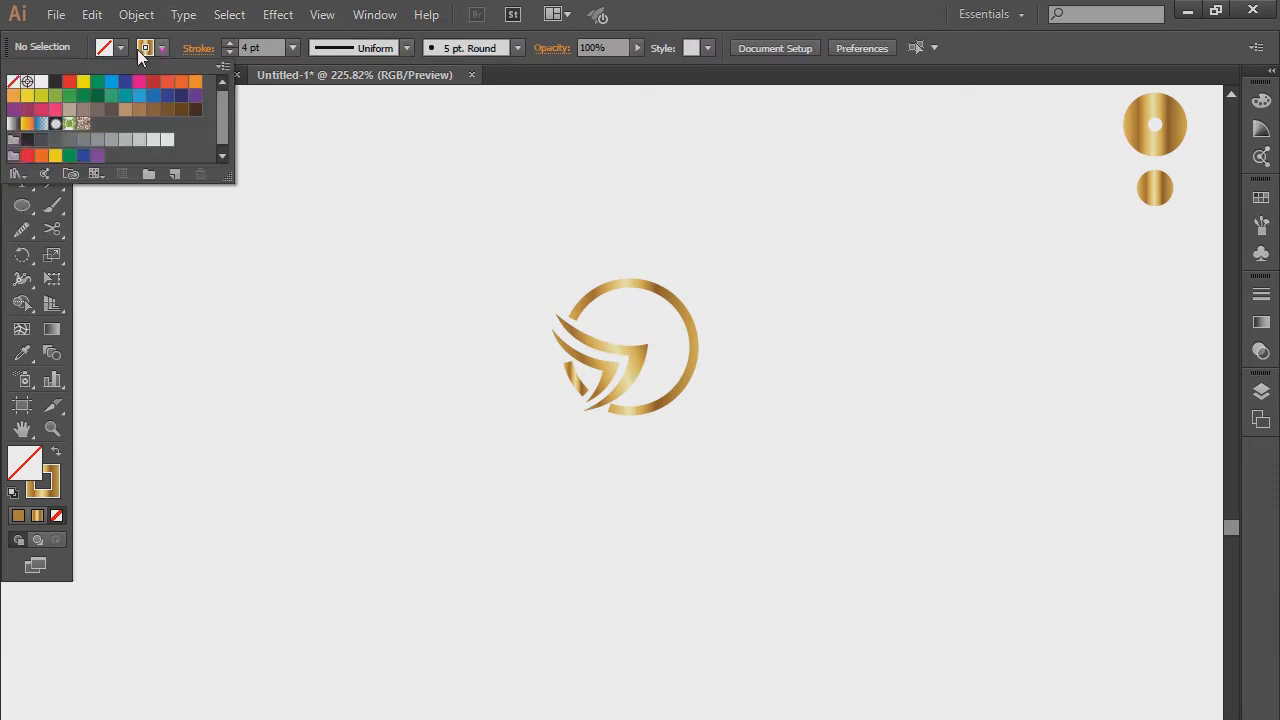
left_click(20, 84)
left_click(474, 211)
Step: Draw a closed, curved bird-head shape with a pointed beak just above the larger hook's corner with the Pen tool
key("p")
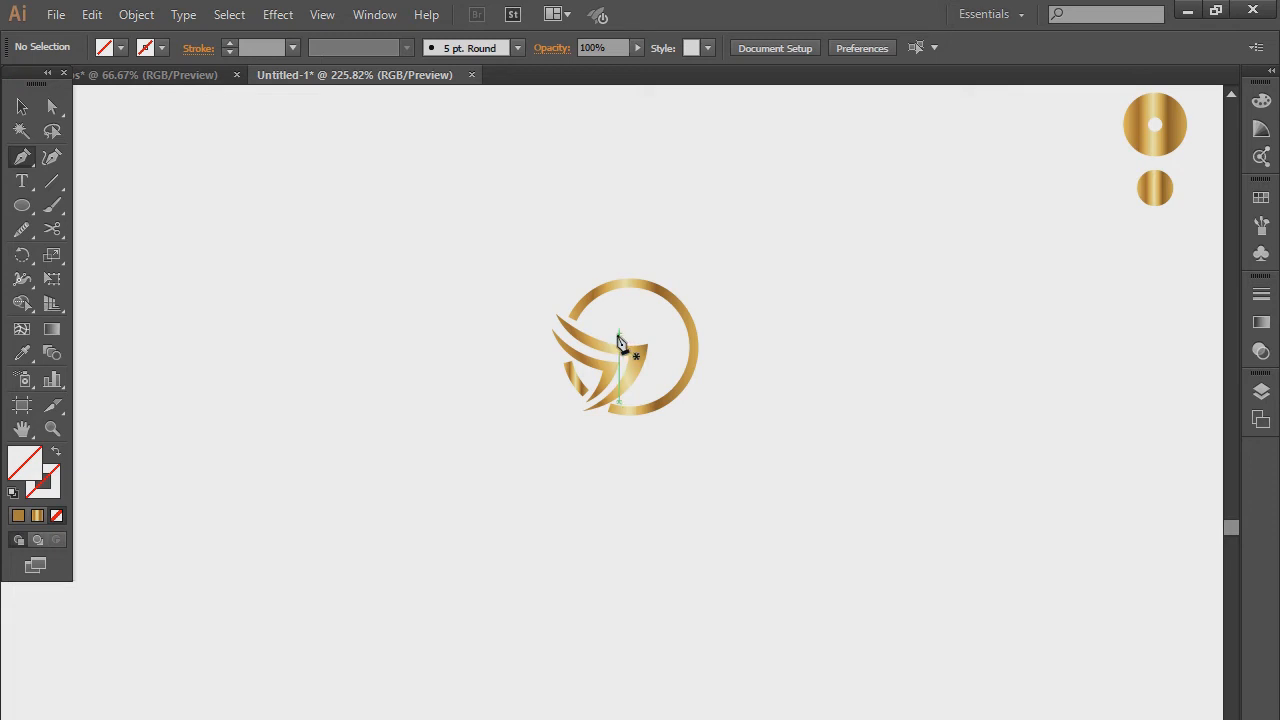
left_click(619, 335)
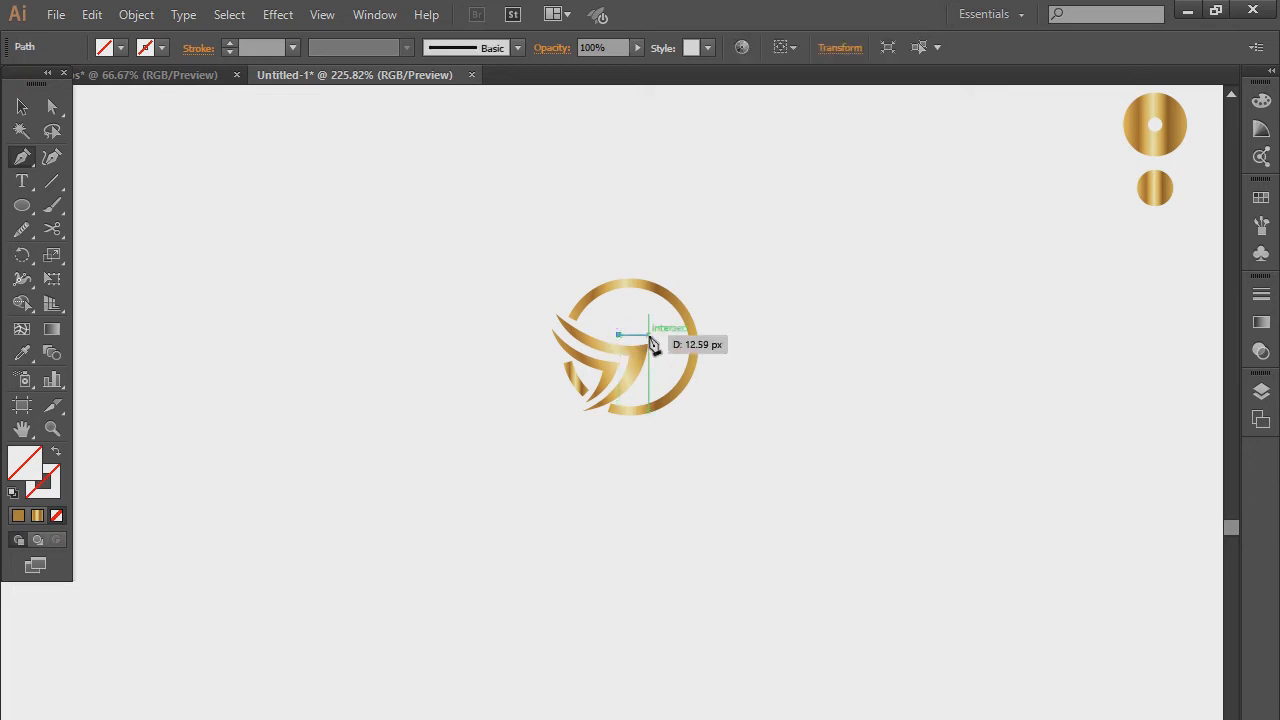
left_click(650, 338)
left_click_drag(660, 333, 650, 338)
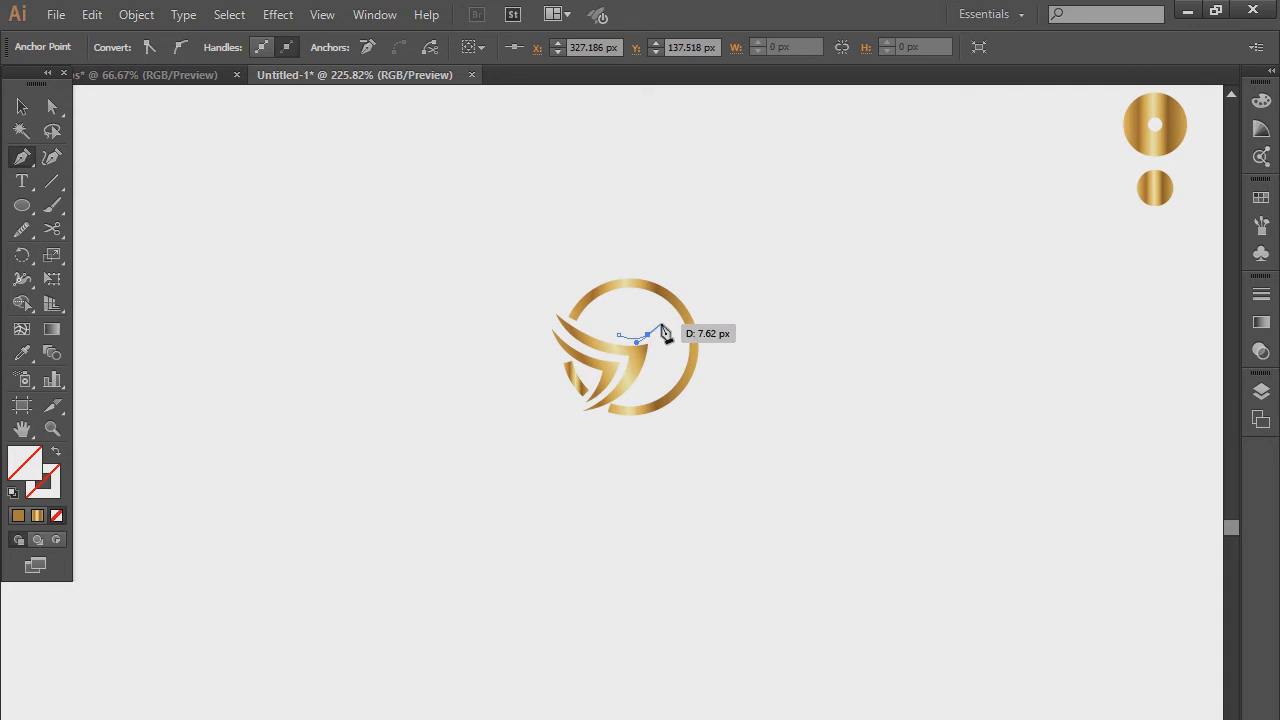
left_click(661, 326)
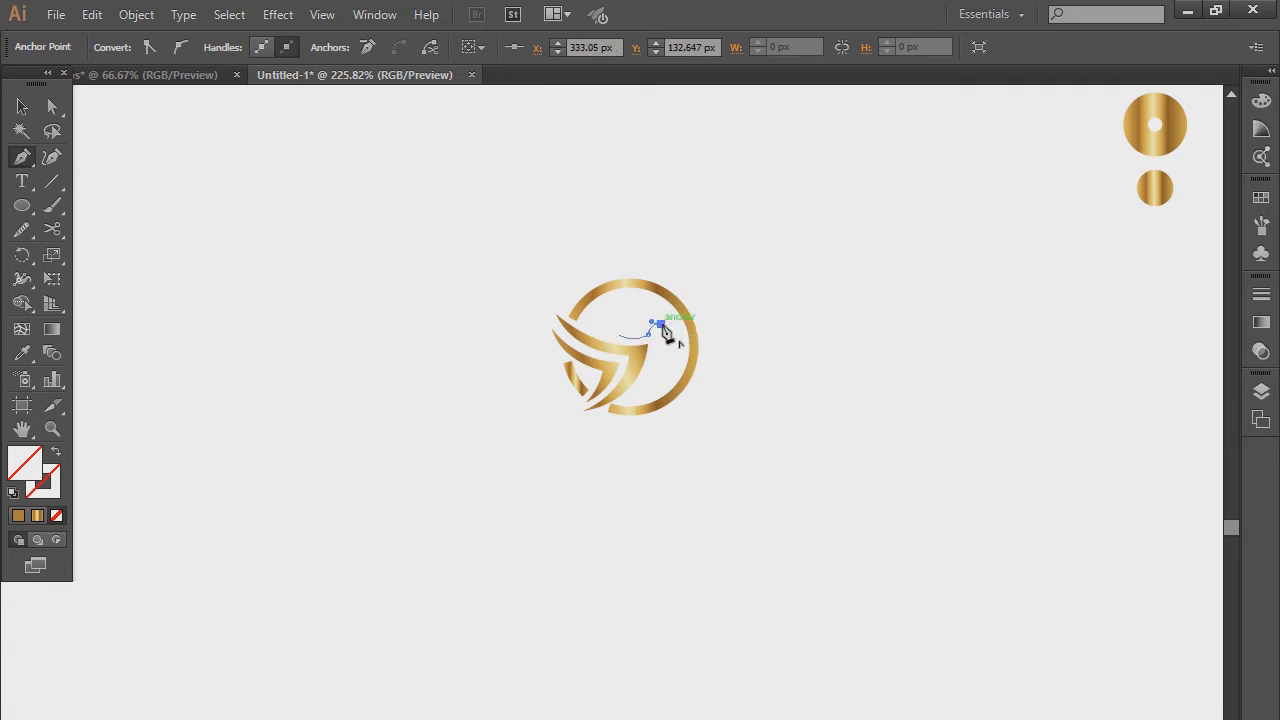
left_click_drag(661, 326, 666, 360)
left_click(620, 320)
Step: Fill the bird-head shape with the gold gradient sampled from the smaller reference circle
left_click(22, 106)
left_click(22, 352)
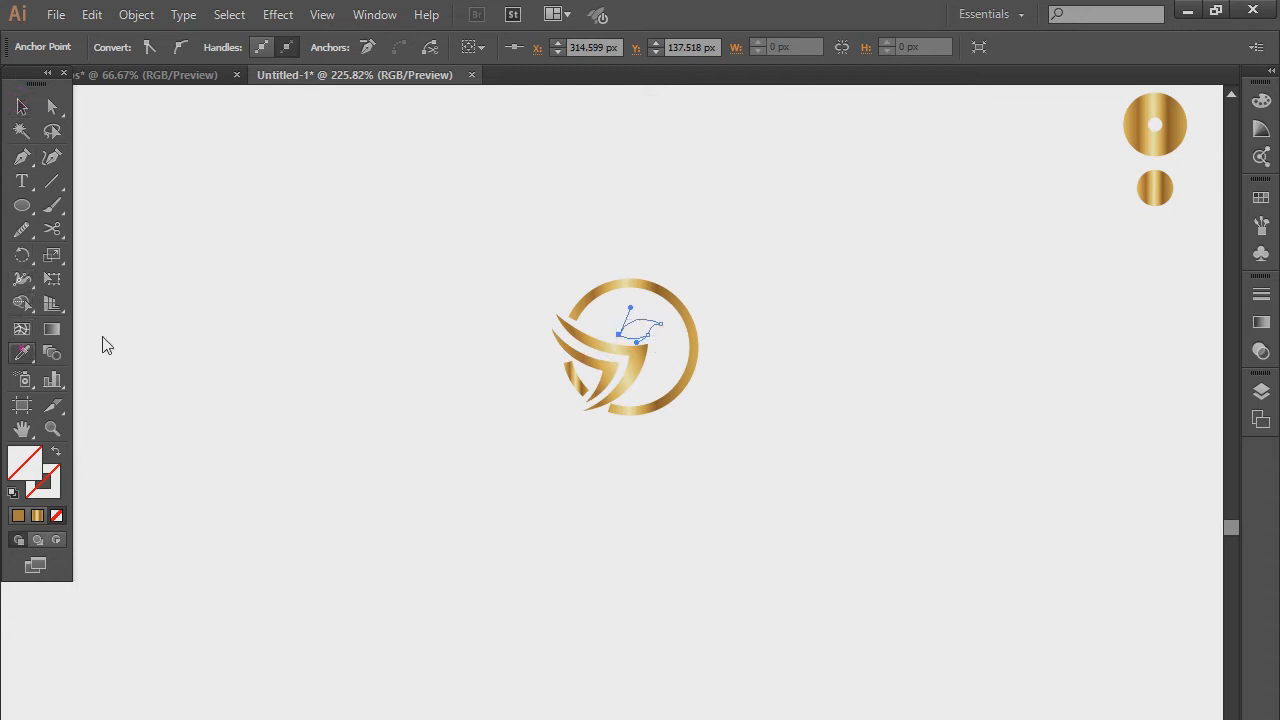
left_click(1150, 182)
left_click(22, 104)
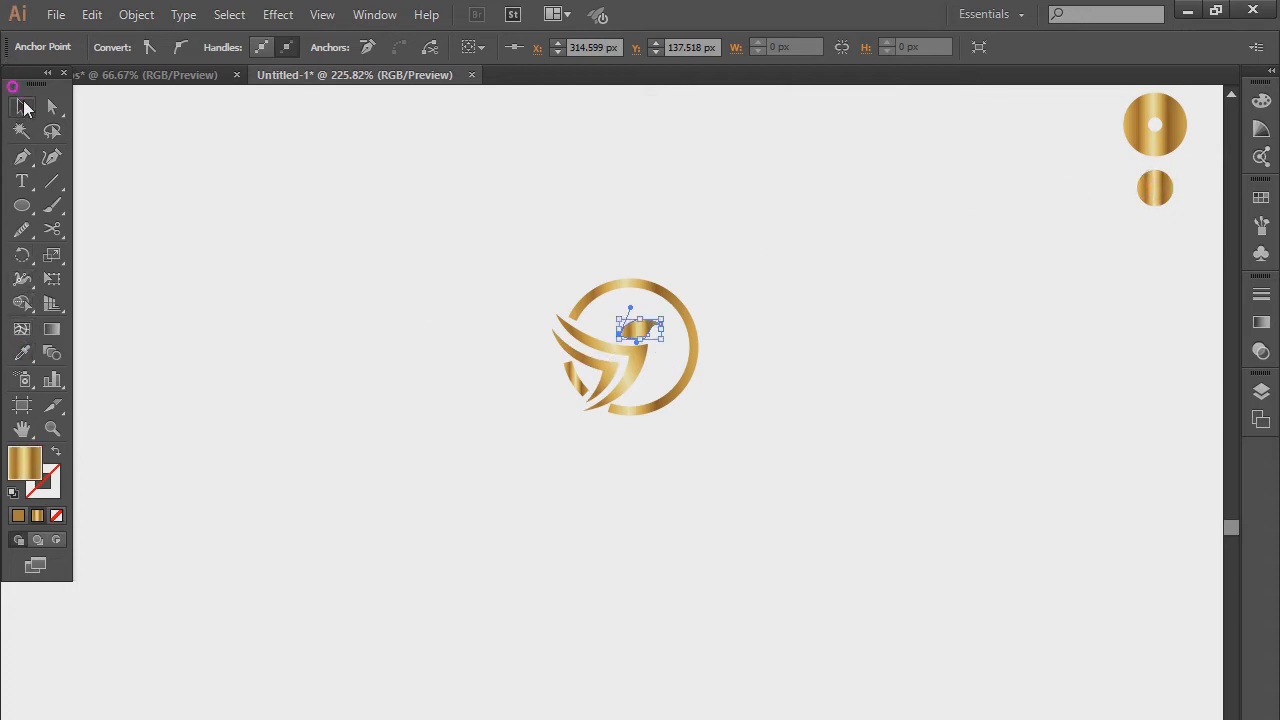
left_click(462, 190)
Step: Rotate the bird-head shape slightly counterclockwise so its beak tilts upward inside the ring
left_click(632, 340)
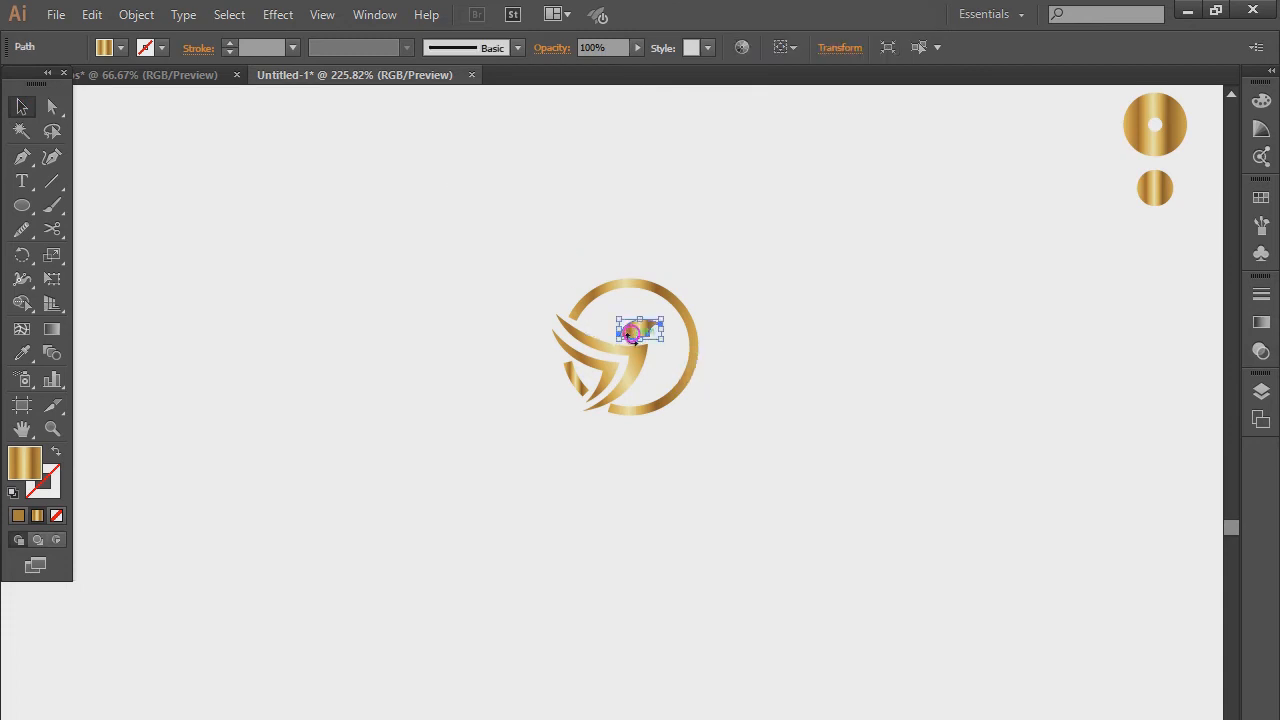
mouse_move(665, 341)
left_mouse_down()
mouse_move(686, 363)
mouse_move(657, 334)
left_mouse_up()
left_click(725, 365)
left_click(777, 378)
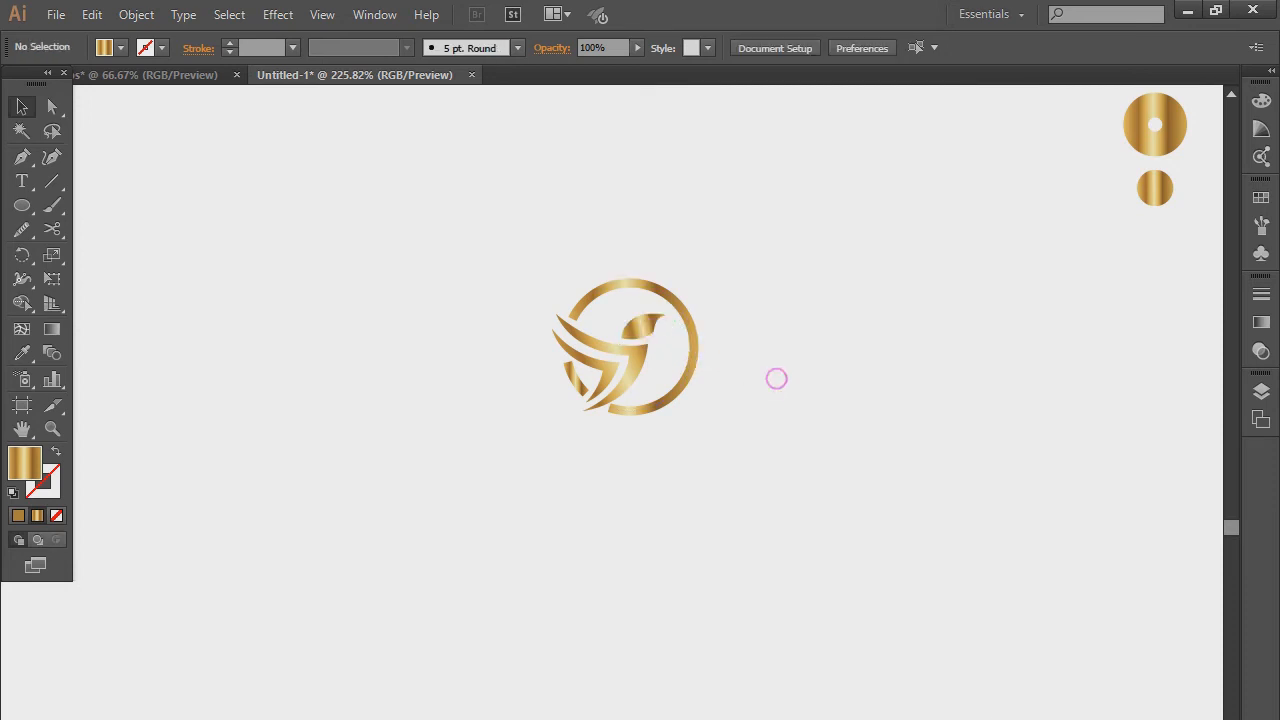
Step: Reshape the underside of the bird head by moving its throat anchor inward with the Direct Selection tool
left_click(643, 327)
left_click(51, 107)
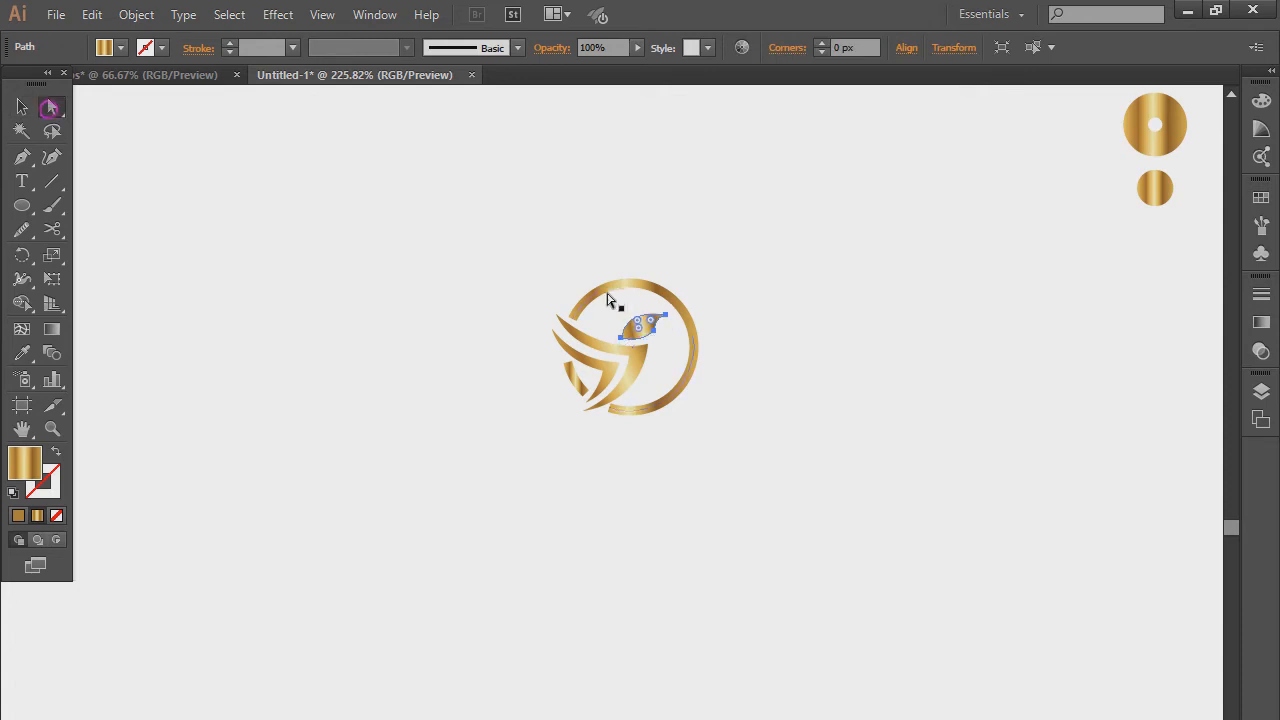
left_click_drag(645, 328, 657, 337)
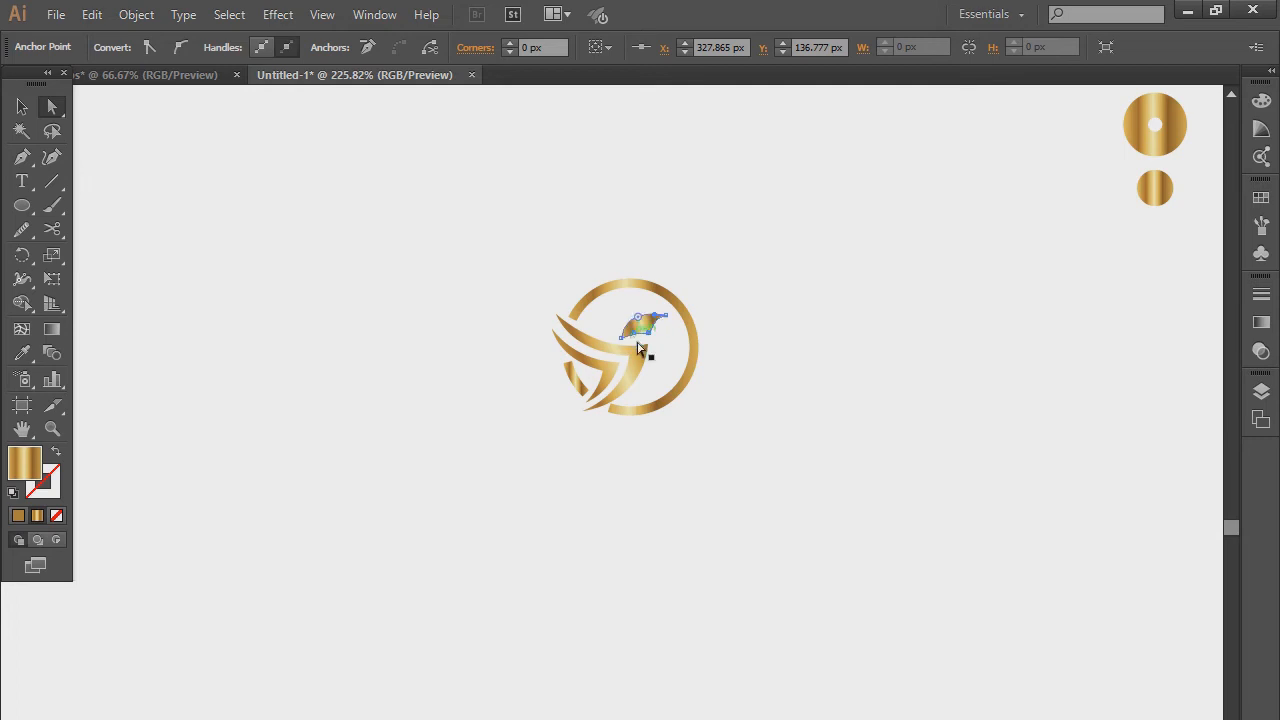
left_click(22, 105)
left_click(388, 204)
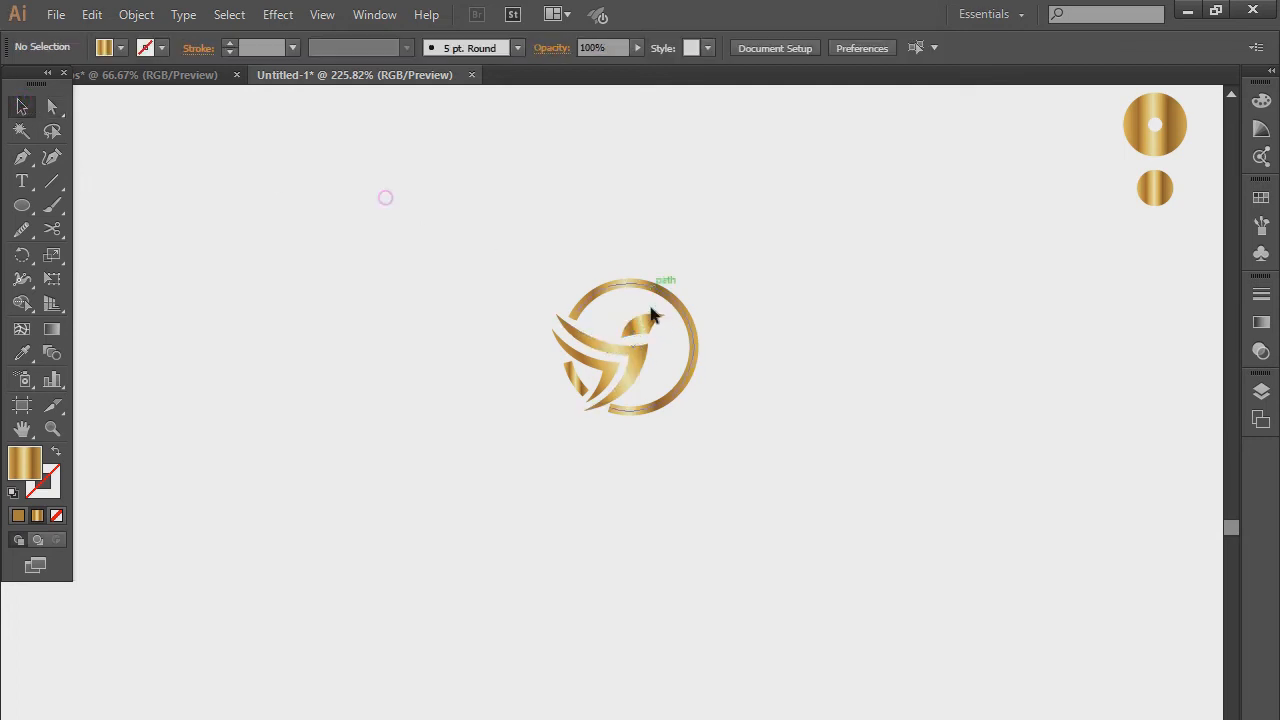
Step: Rotate the bird head slightly clockwise so it sits more level above the body
left_click(652, 320)
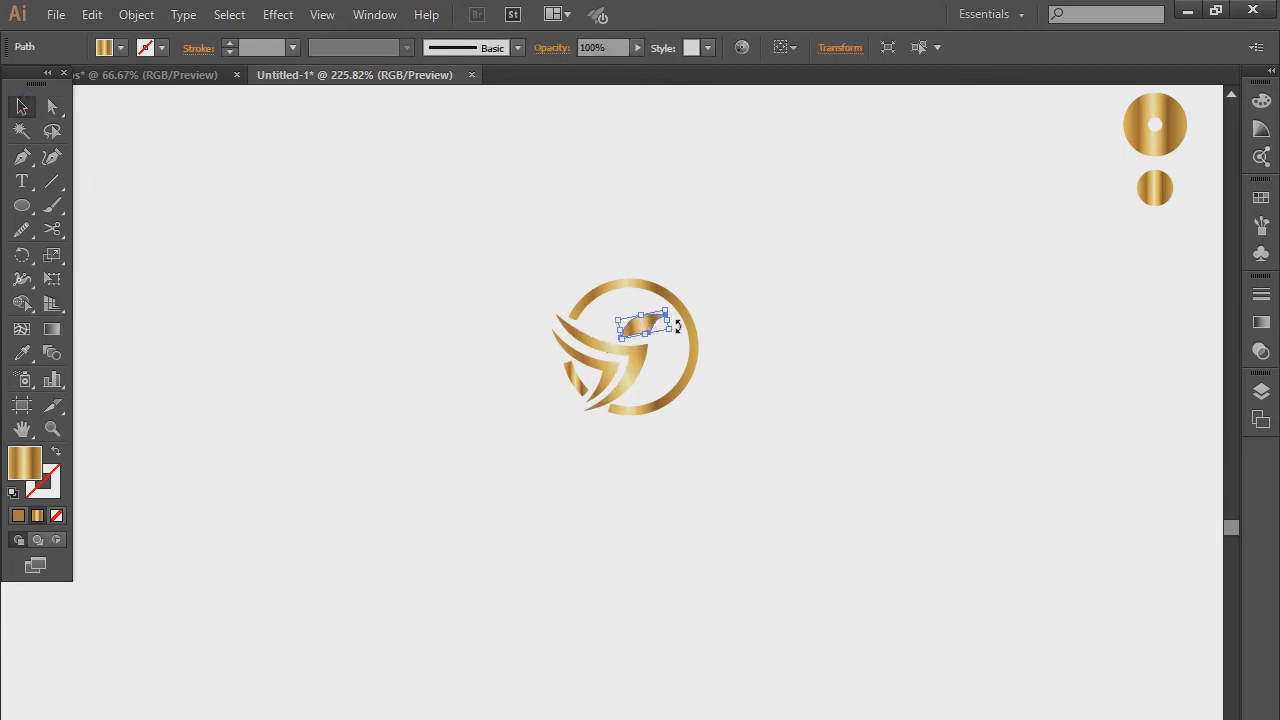
left_click_drag(677, 333, 680, 332)
left_click(22, 105)
left_click(774, 408)
Step: Select the whole emblem and enlarge it proportionally
left_click_drag(703, 257, 491, 457)
left_click_drag(660, 416, 690, 450)
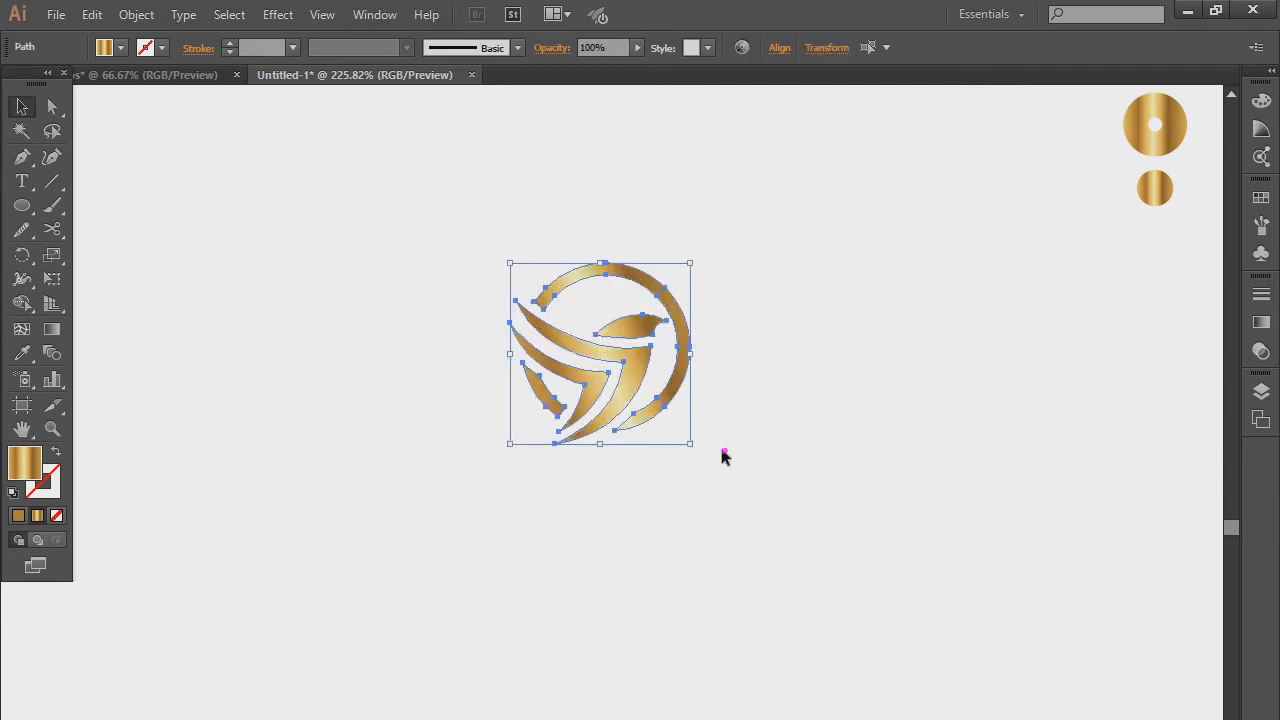
left_click(723, 448)
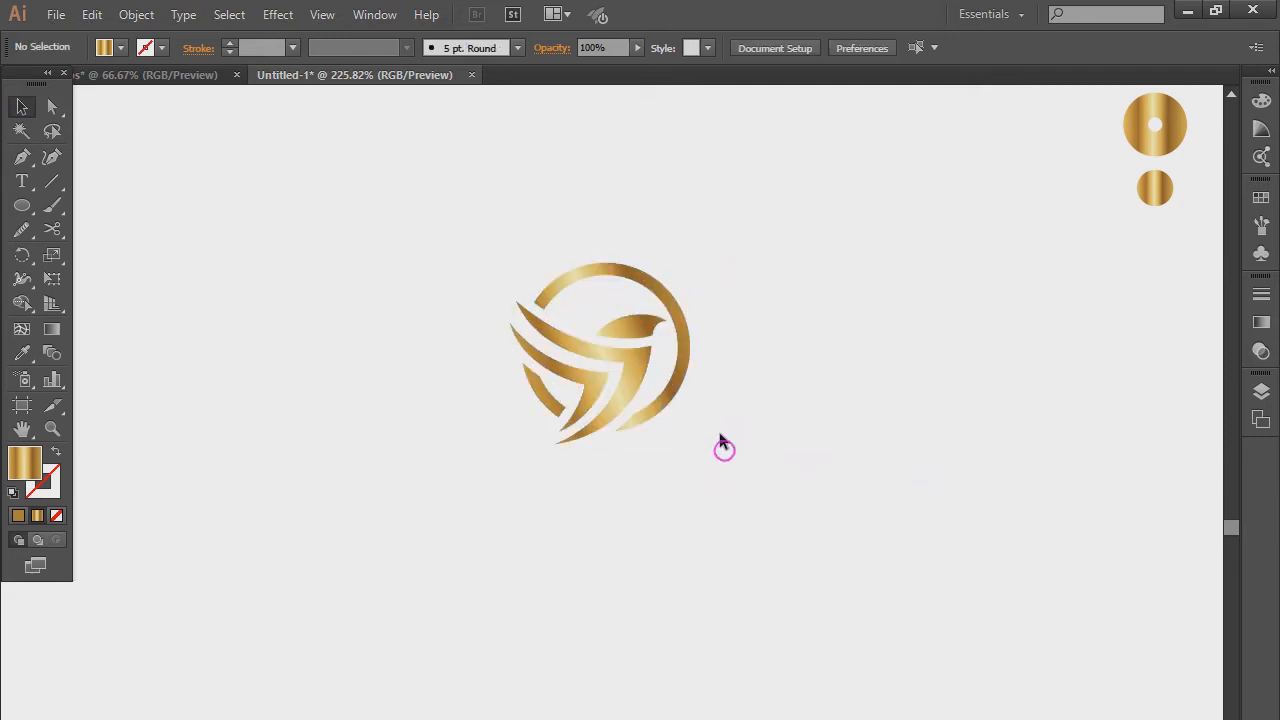
Step: Reshape the ring's lower cut end by moving its inner corner anchor with the Direct Selection tool
left_click(688, 377)
left_click(724, 375)
left_click(659, 414)
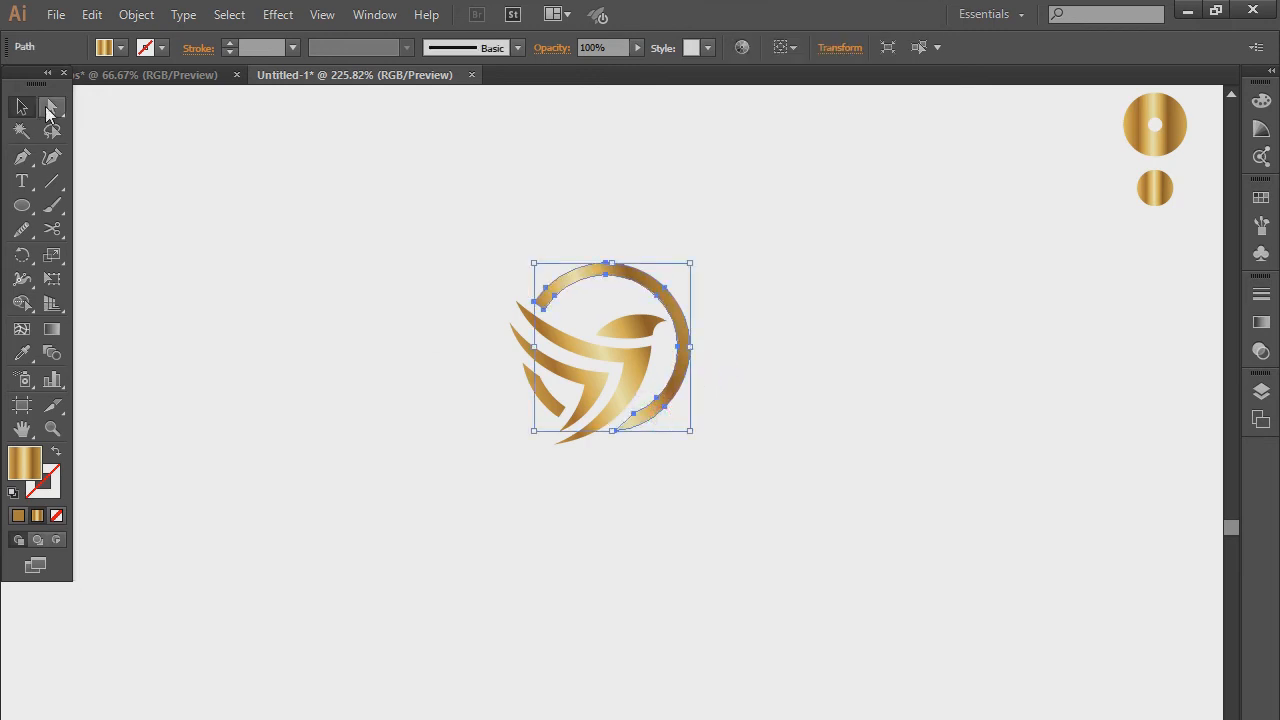
left_click(52, 107)
left_click(636, 424)
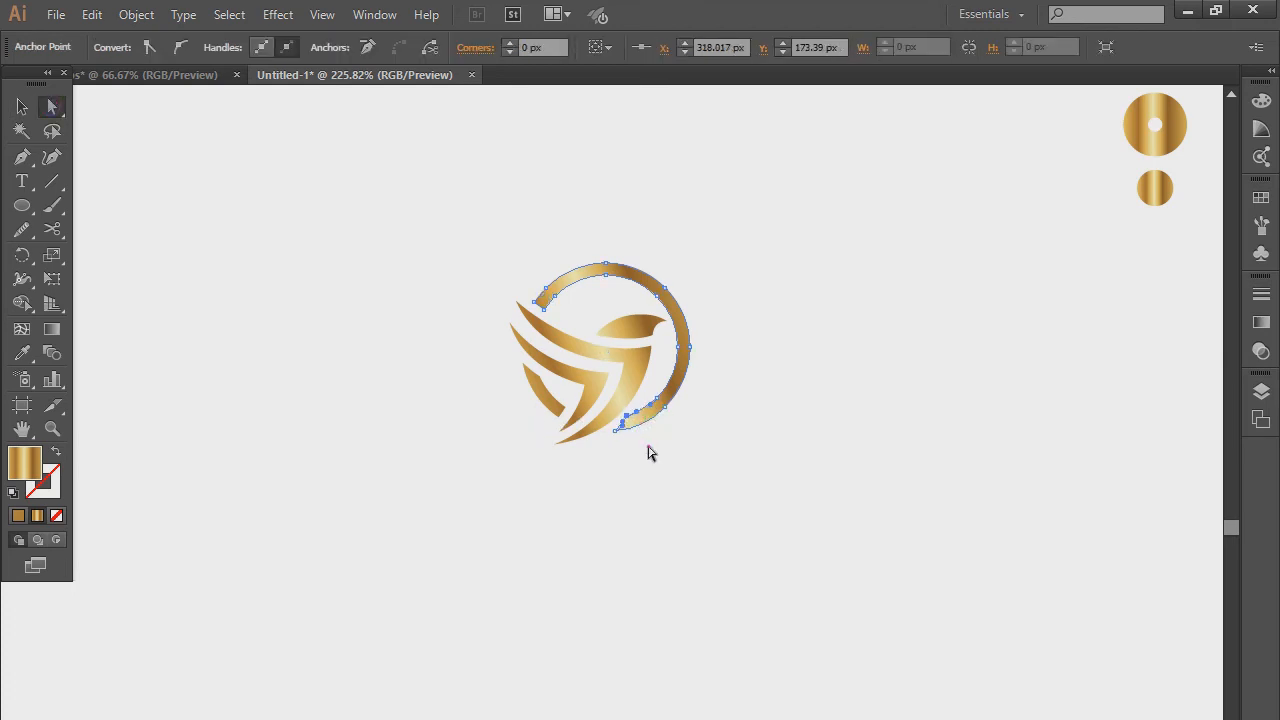
left_click(649, 452)
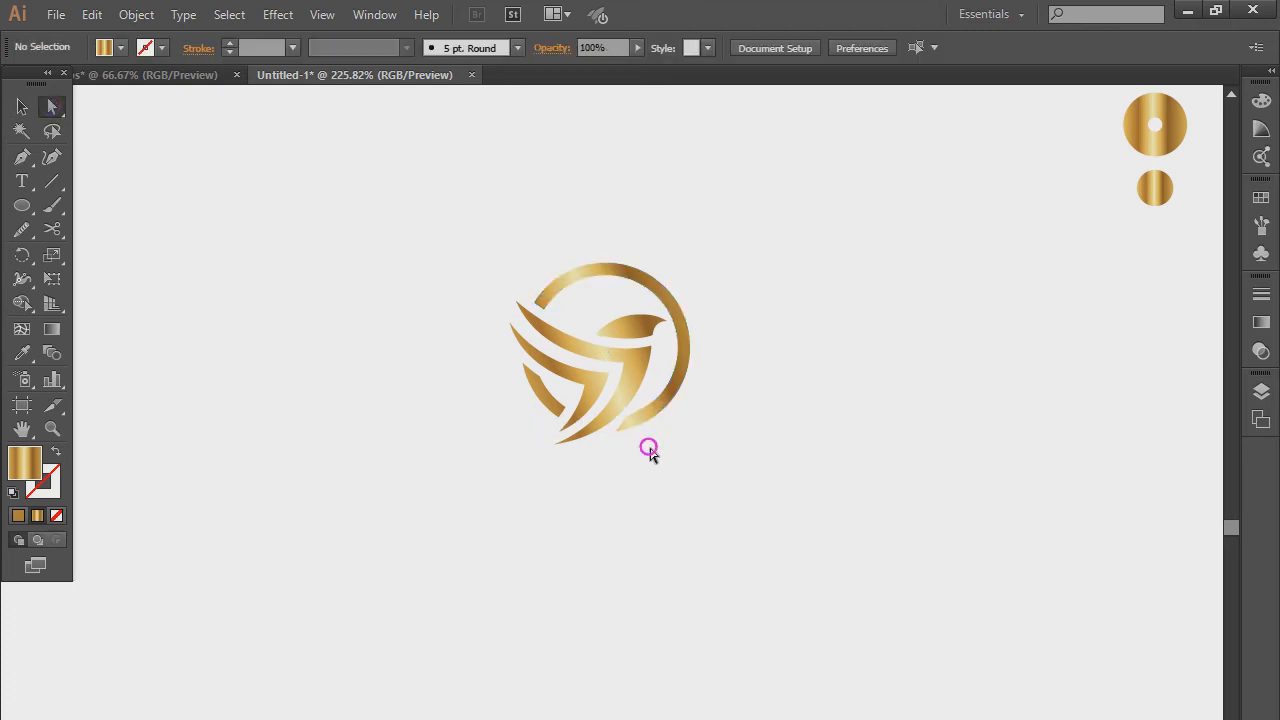
Step: Adjust the inner-edge anchor of the small ring segment beside the lower wing tips
left_click(548, 380)
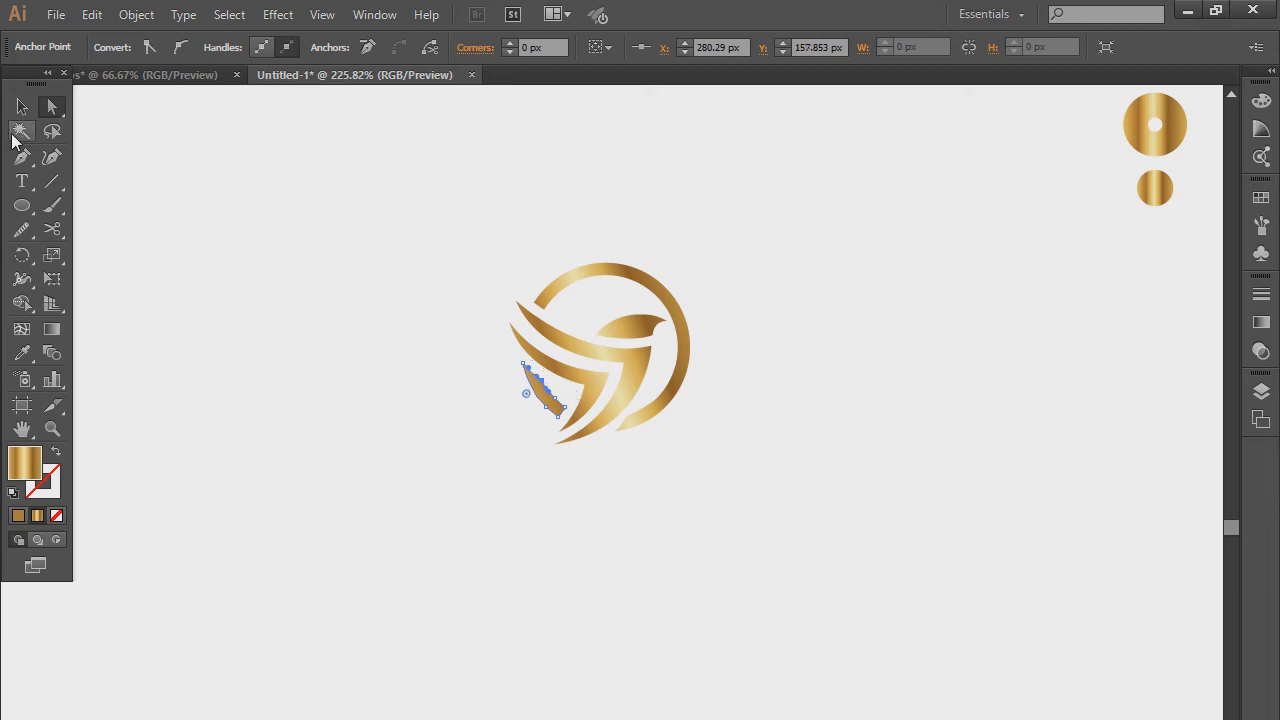
left_click(22, 106)
left_click(243, 174)
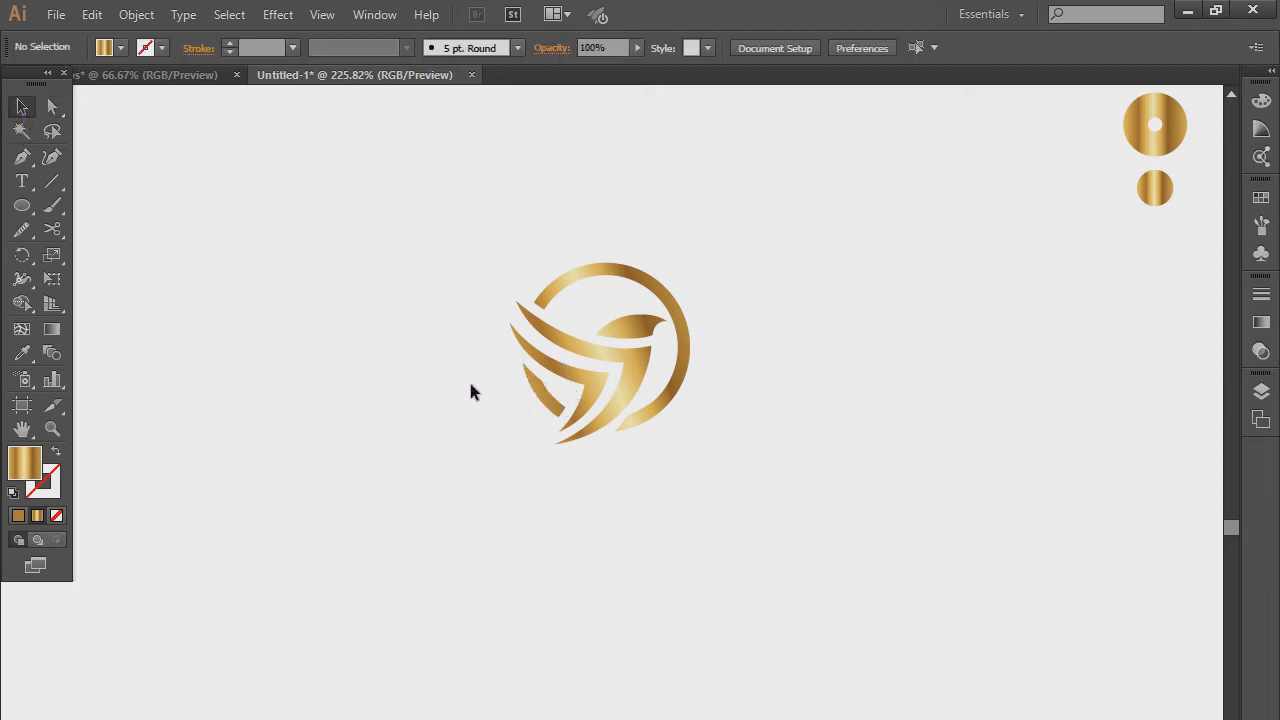
left_click_drag(760, 228, 386, 514)
left_click(733, 472)
Step: Add the text FREEDOM below the emblem with the Type tool
scroll(784, 463, "down", 2)
left_click(22, 181)
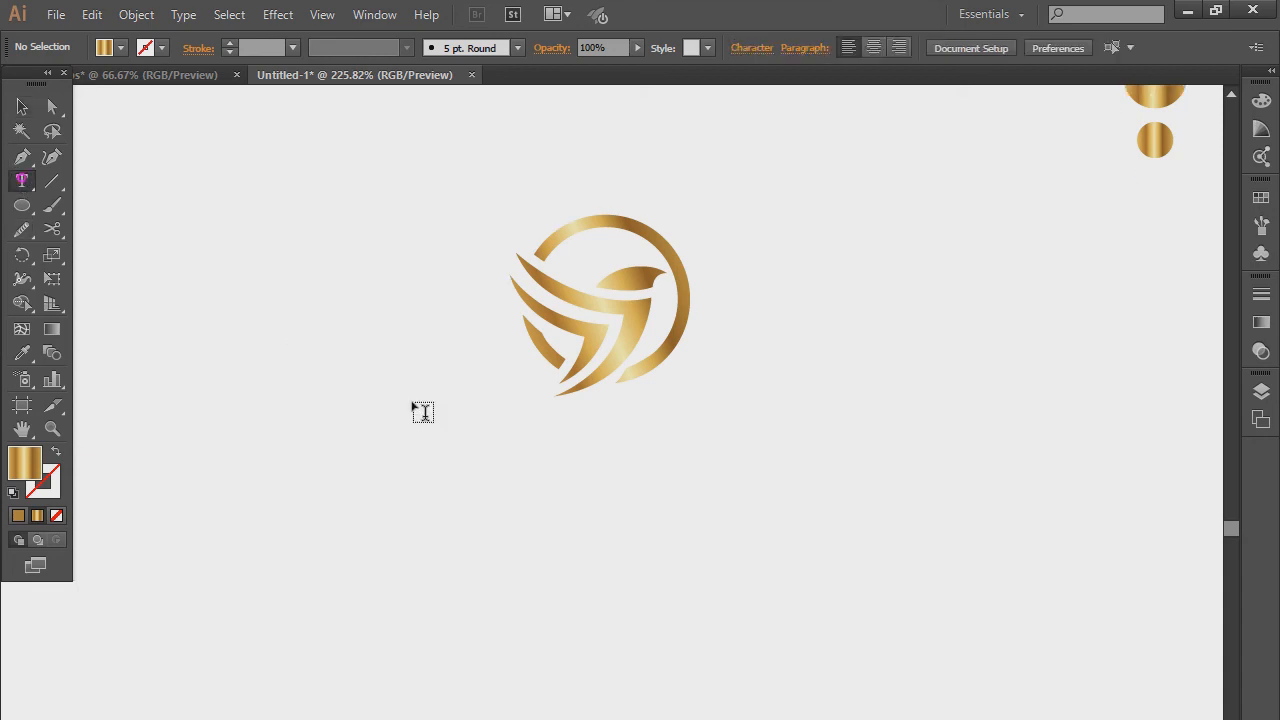
left_click(361, 427)
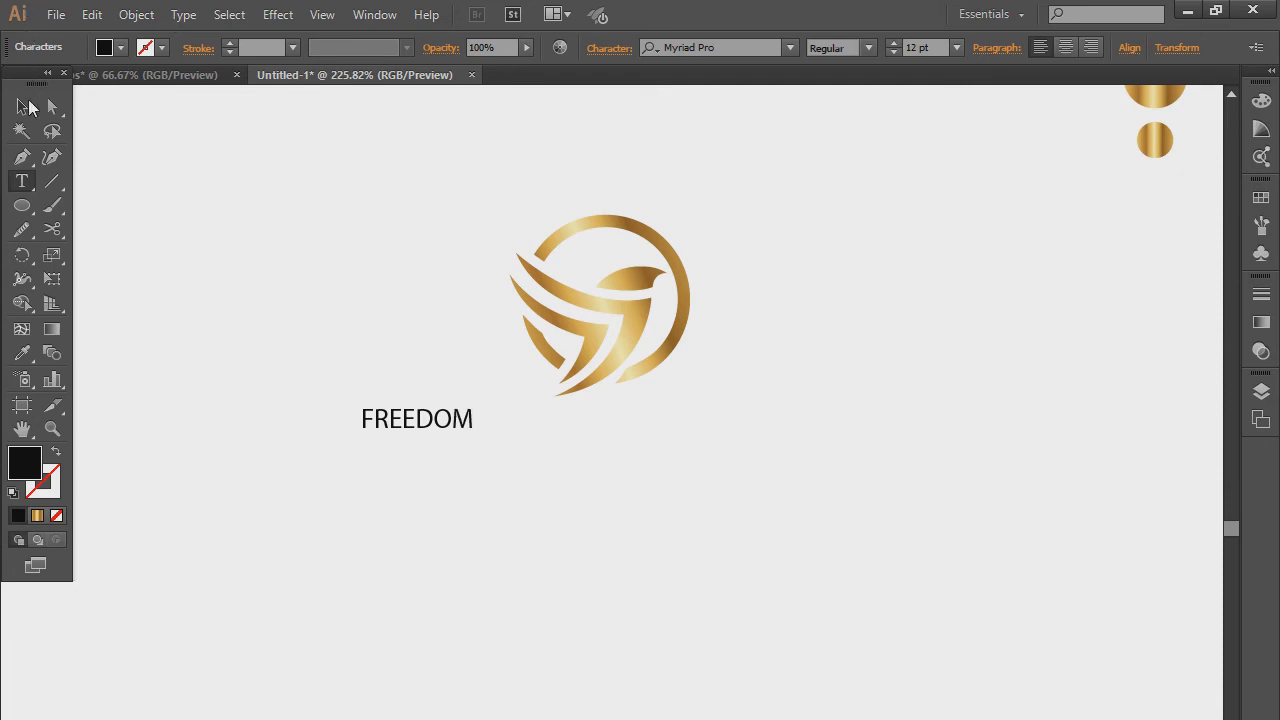
left_click(22, 107)
Step: Set the FREEDOM text's font to Arial Bold
left_click(744, 47)
type("ar")
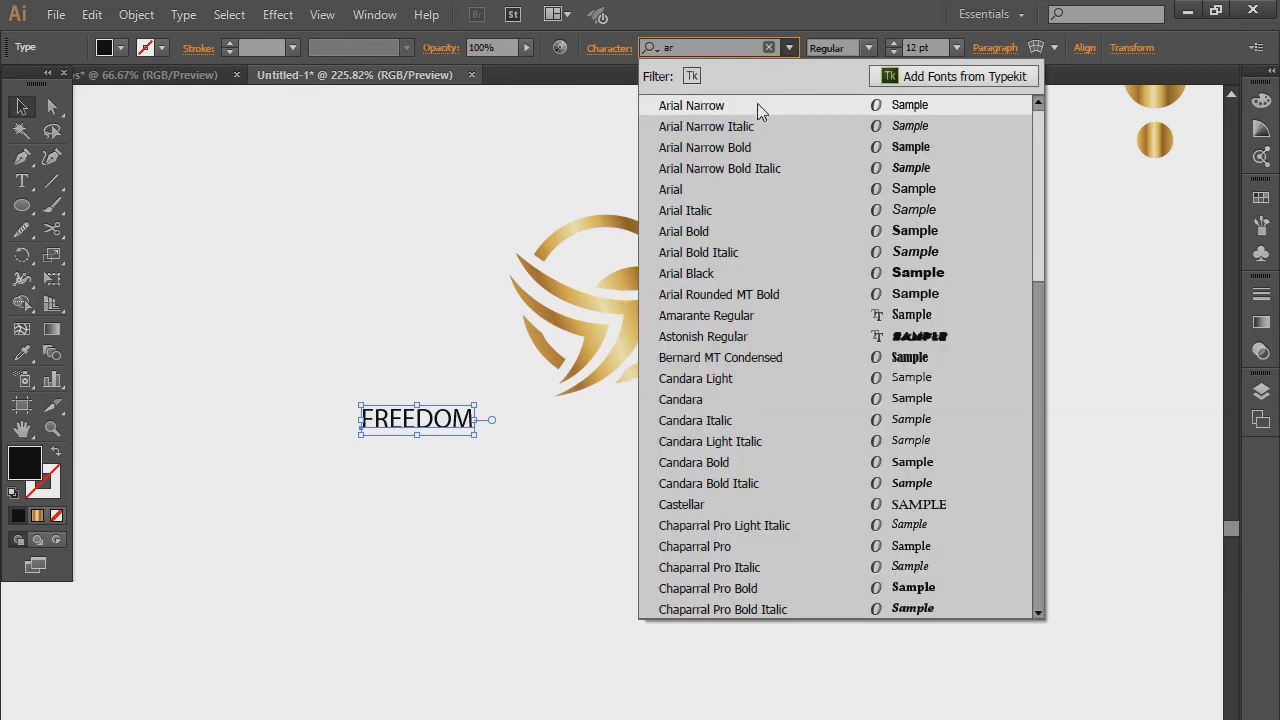
left_click(710, 232)
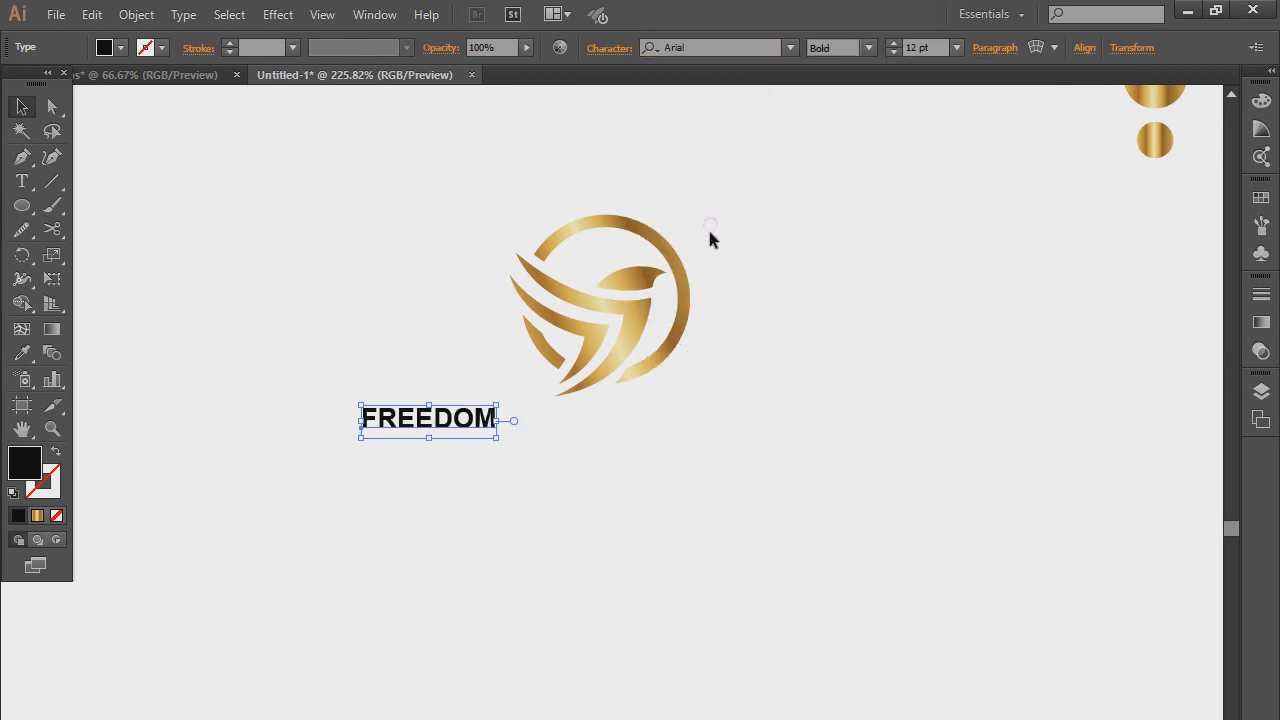
Step: Try to fill the live FREEDOM text with the gold gradient sampled from the smaller reference circle
left_click(22, 353)
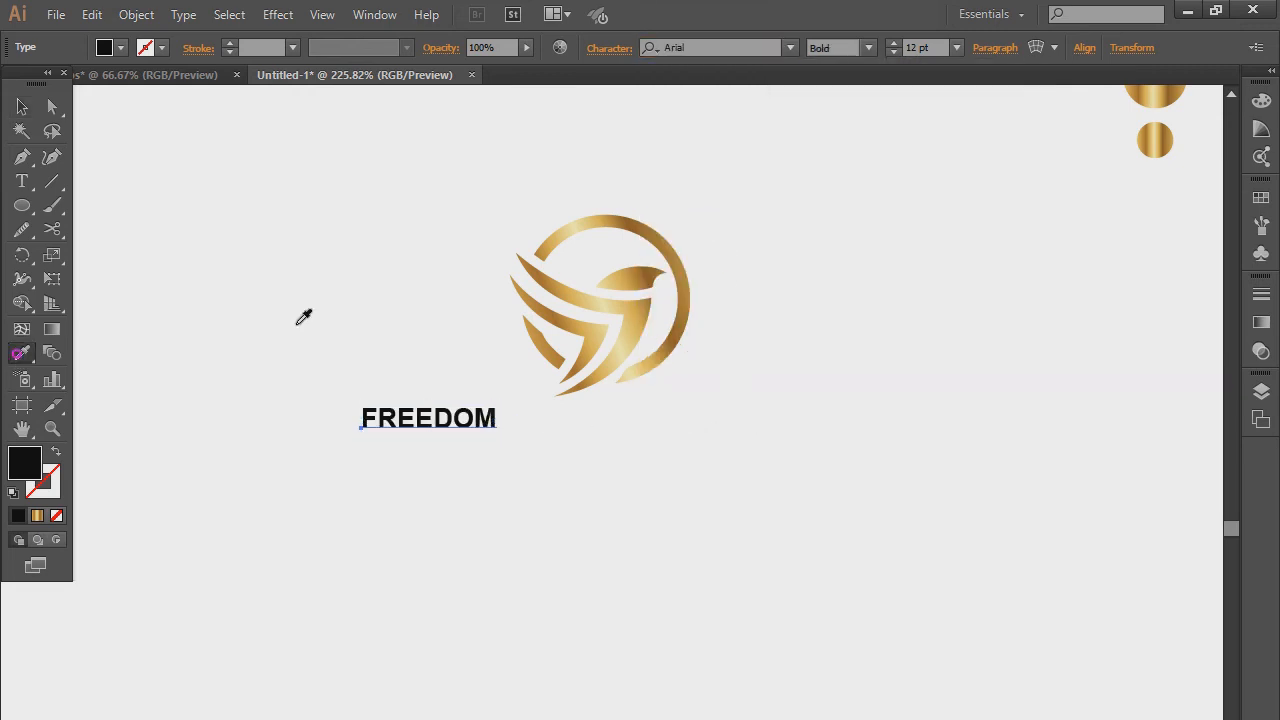
left_click(1155, 140)
left_click(22, 105)
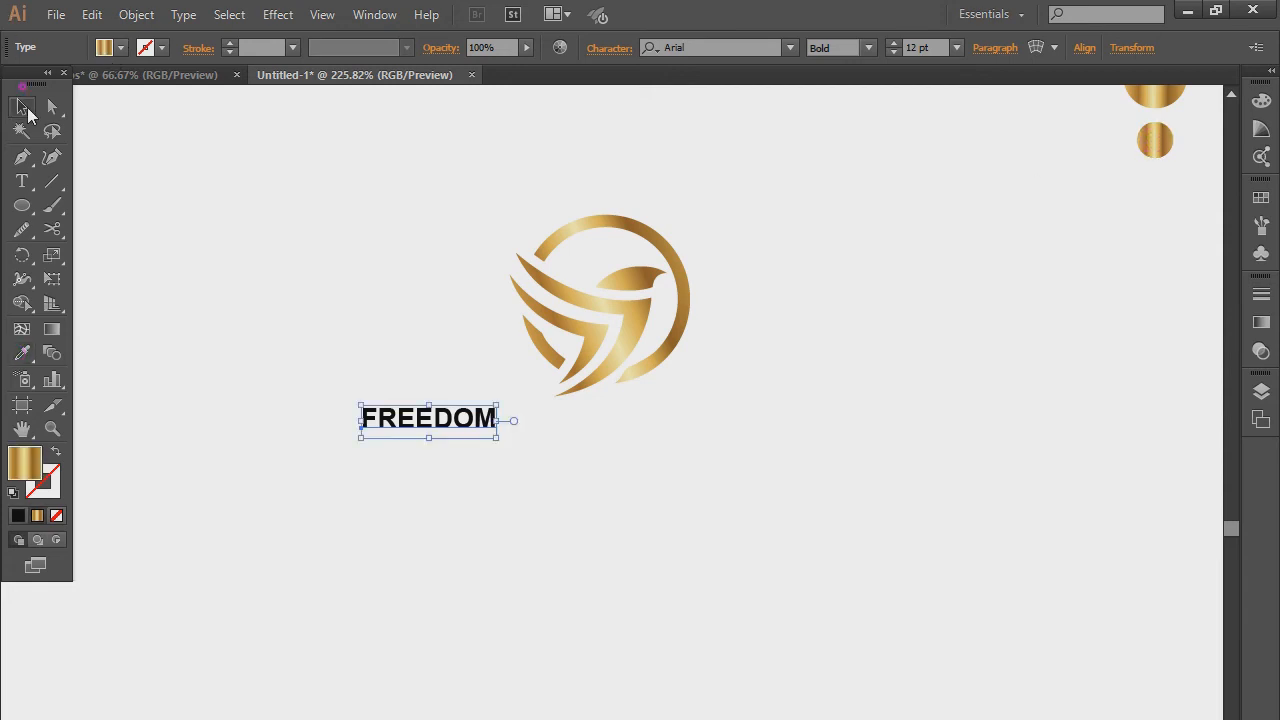
Step: Expand the FREEDOM text into vector outlines
left_click(124, 22)
left_click(190, 223)
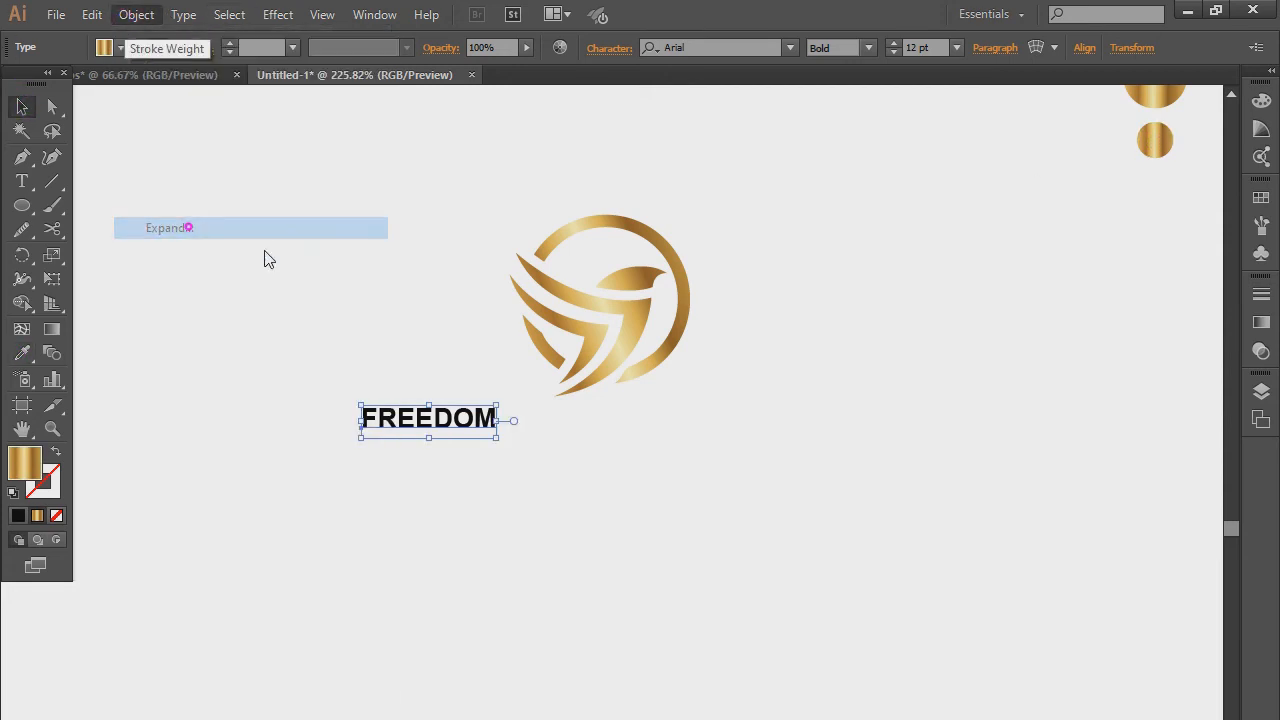
left_click(610, 628)
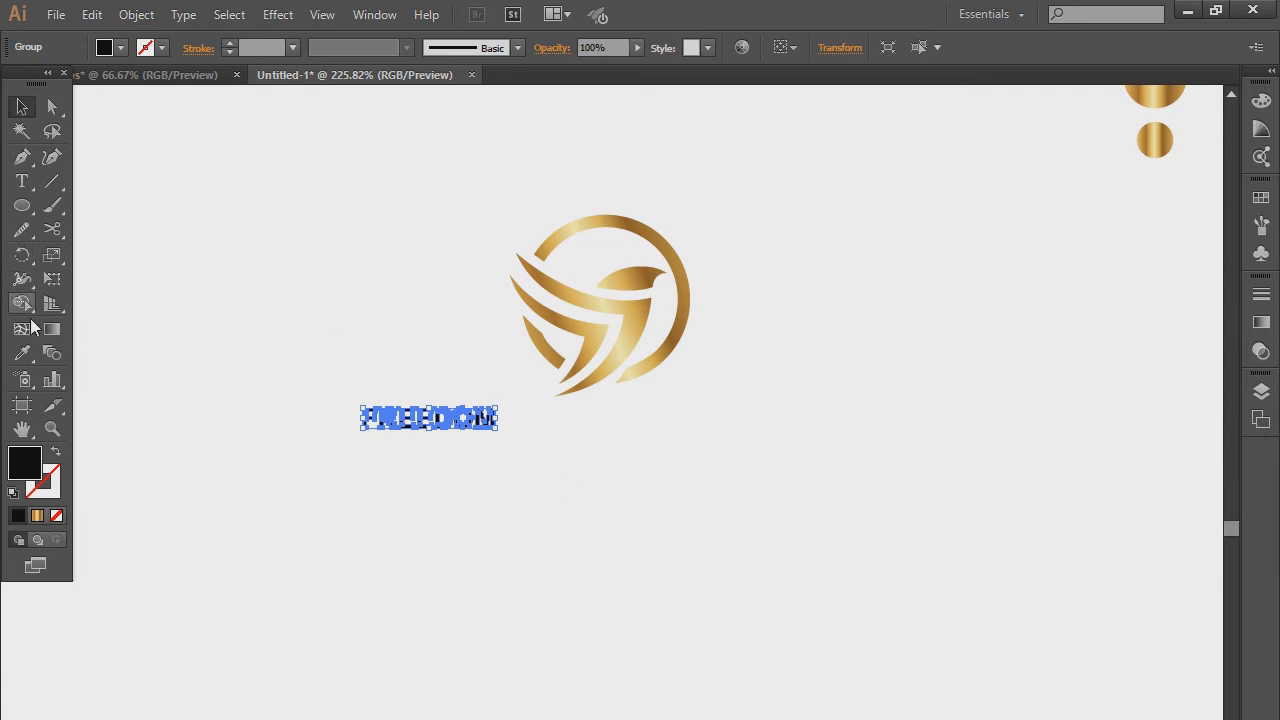
Step: Fill the outlined FREEDOM letters with the gold gradient sampled from the smaller reference circle
left_click(22, 353)
left_click(1155, 145)
left_click(22, 105)
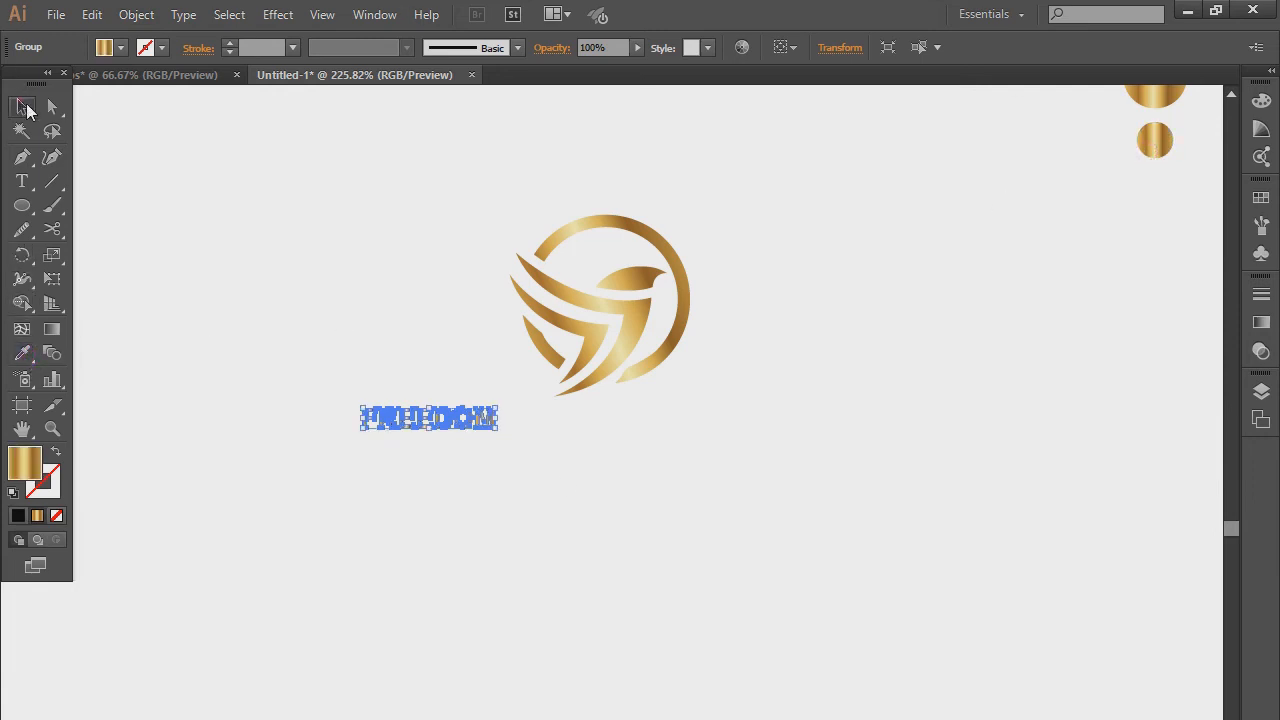
left_click(191, 197)
Step: Stretch one continuous gold gradient across all the FREEDOM letters with the Gradient tool
left_click_drag(505, 393, 334, 462)
left_click(52, 330)
left_click_drag(351, 391, 528, 400)
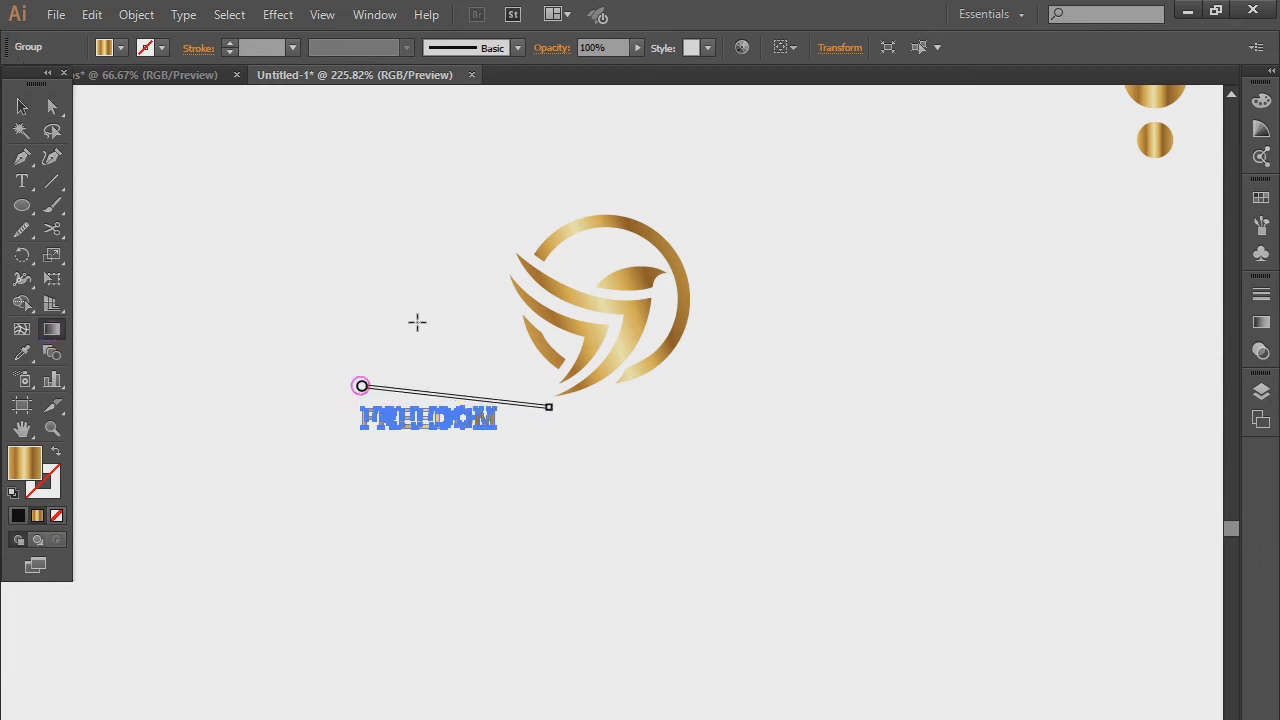
left_click(22, 105)
left_click(209, 192)
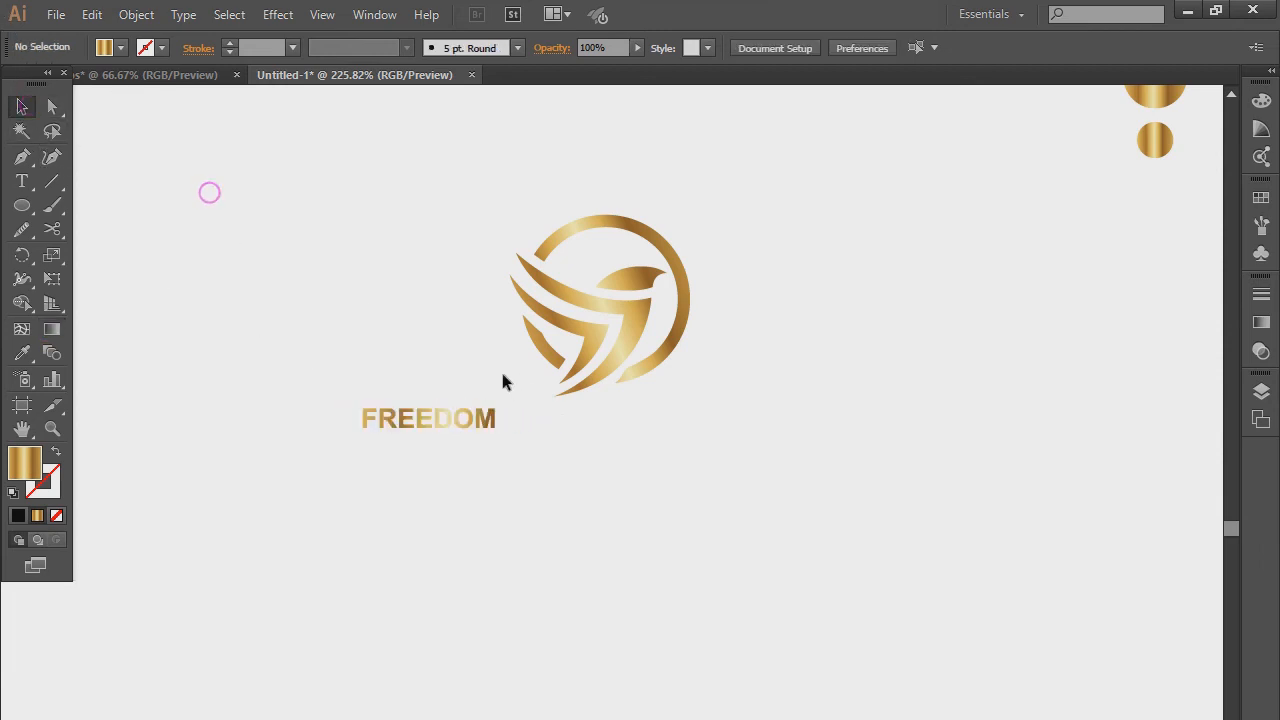
Step: Select the FREEDOM lettering and enlarge it proportionally about its centre
left_click_drag(505, 383, 366, 468)
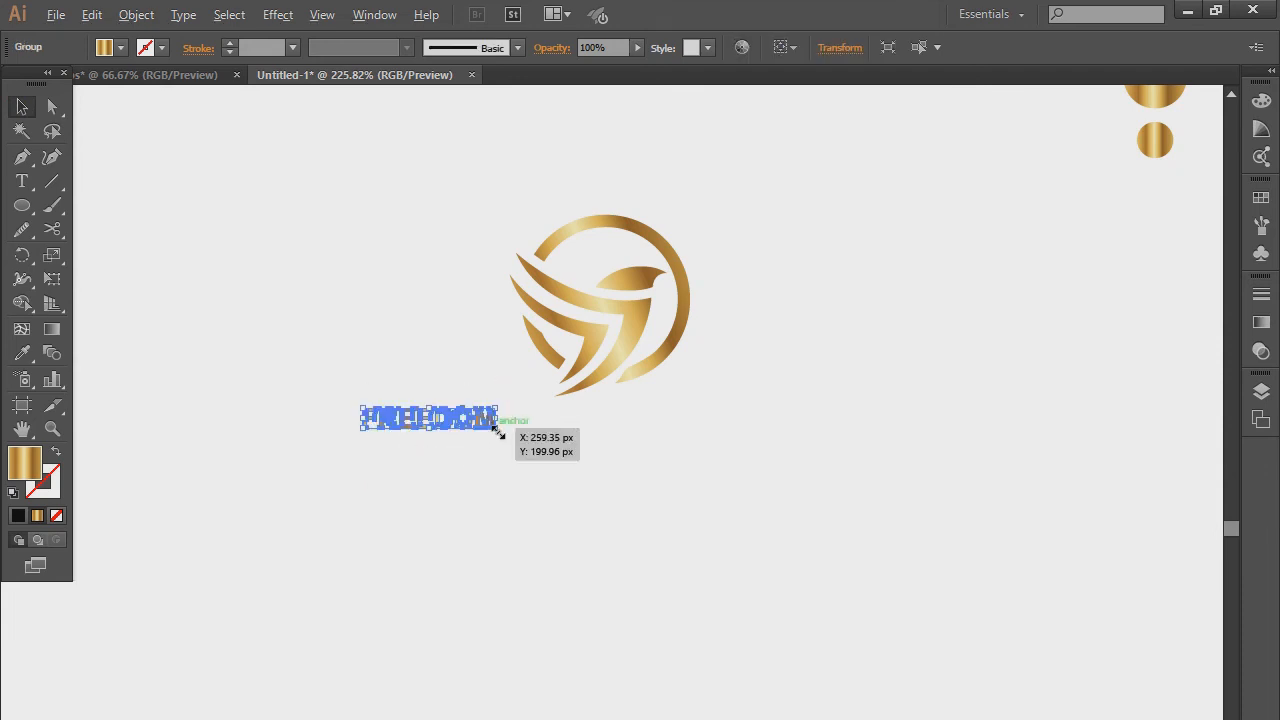
left_click_drag(497, 427, 574, 503)
left_click(571, 497)
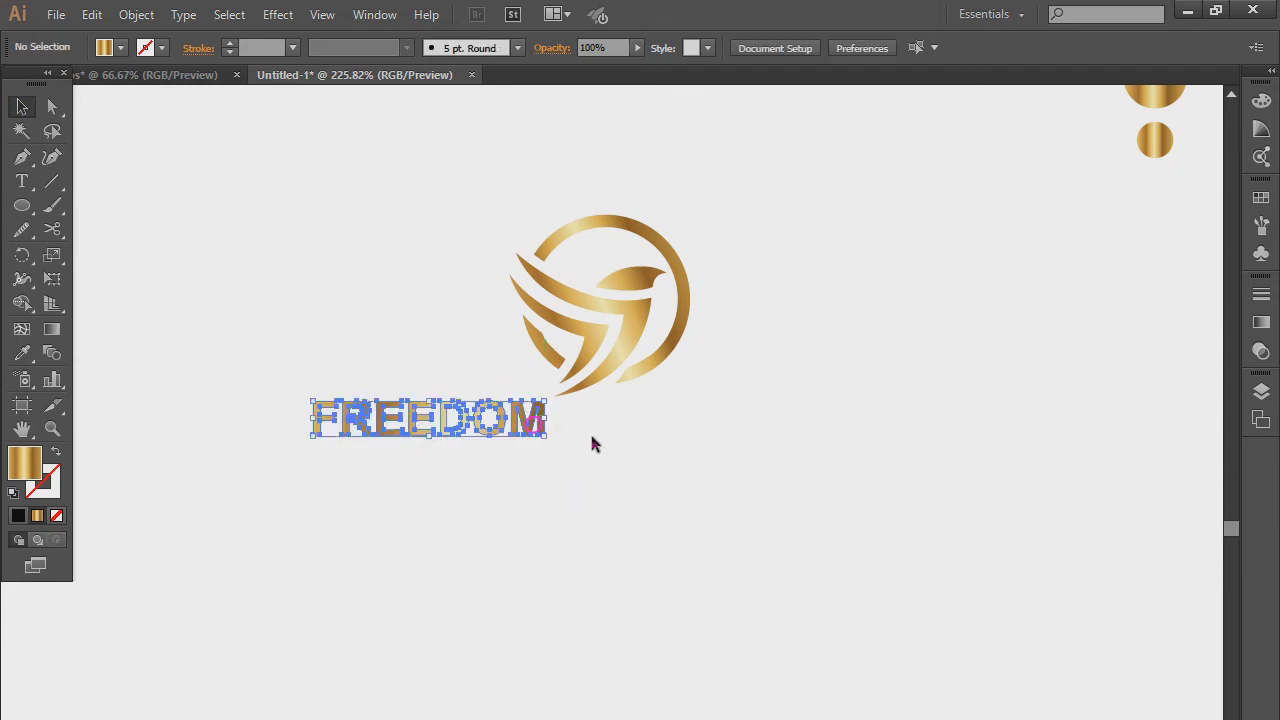
Step: Move the FREEDOM lettering to sit centred beneath the emblem and reduce it to about the emblem's width
left_click_drag(527, 422, 707, 433)
left_click_drag(697, 432, 697, 432)
left_click_drag(706, 445, 677, 490)
left_click(712, 453)
left_click(706, 466)
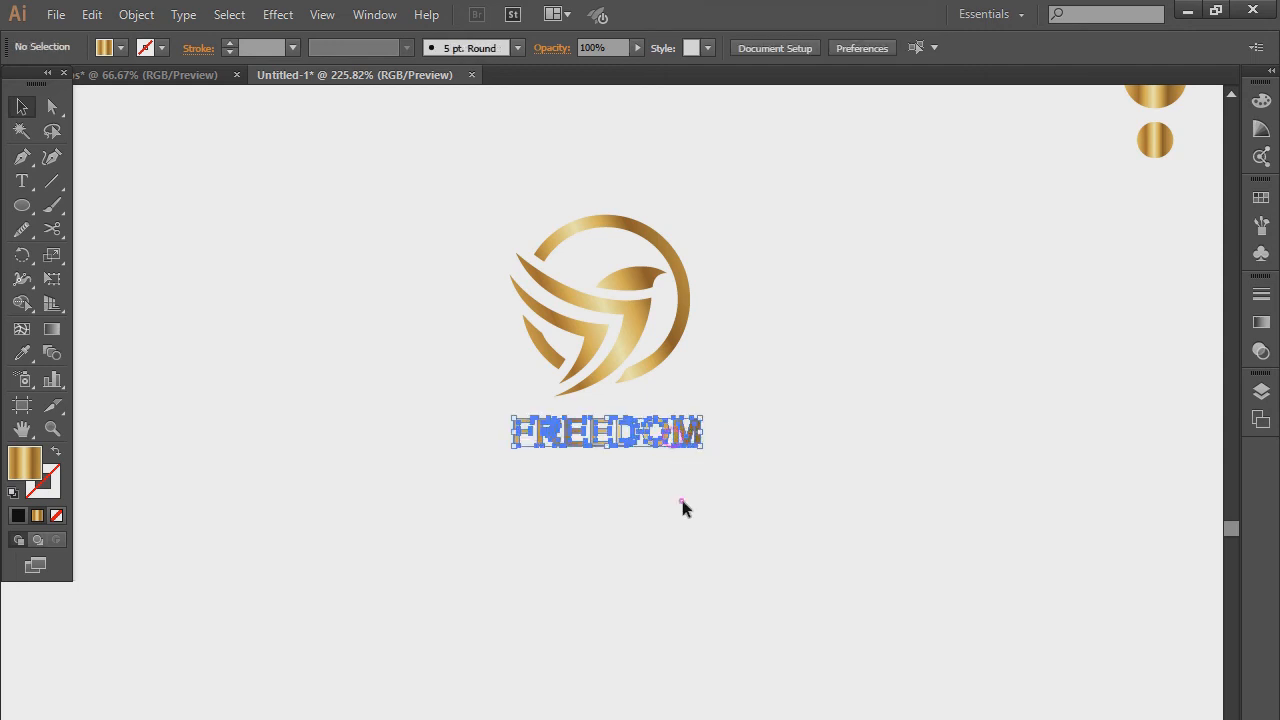
Step: Redraw the gold gradient diagonally across all the FREEDOM letters with the Gradient tool
left_click(681, 500)
left_click_drag(752, 403, 476, 472)
left_click(52, 329)
left_click_drag(566, 394, 737, 443)
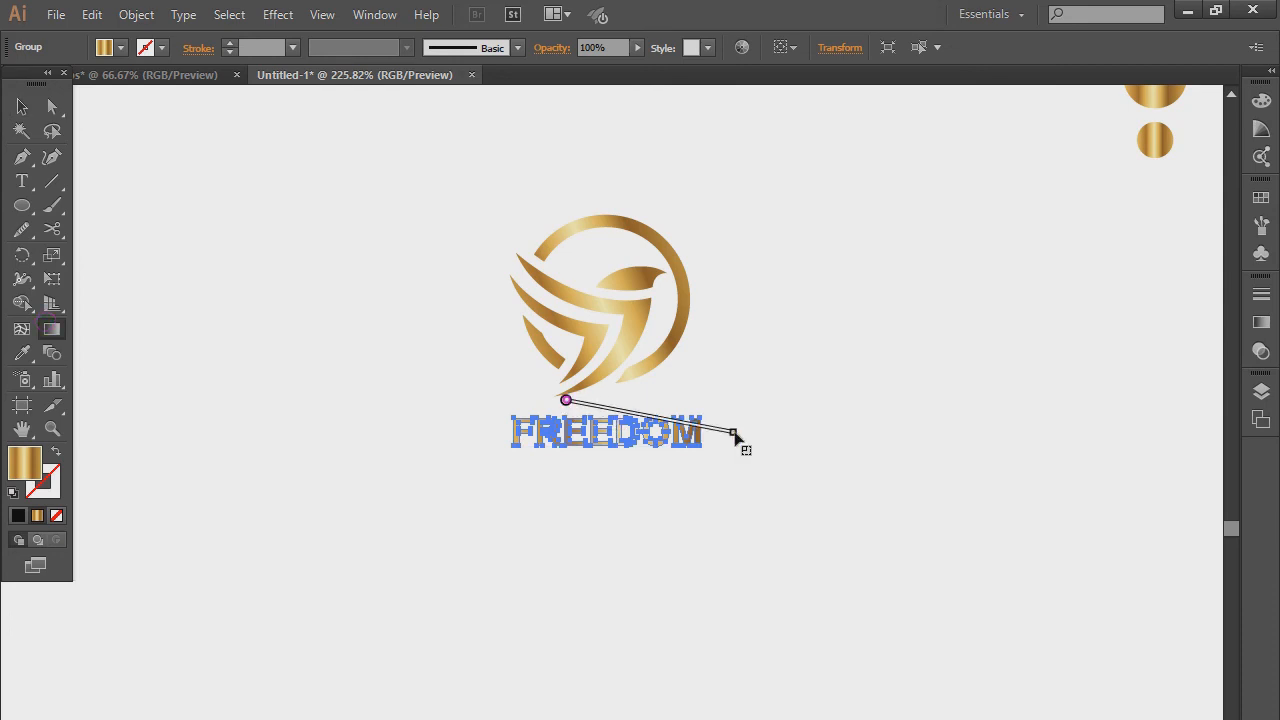
mouse_move(686, 403)
left_mouse_down()
mouse_move(560, 398)
mouse_move(709, 414)
left_mouse_up()
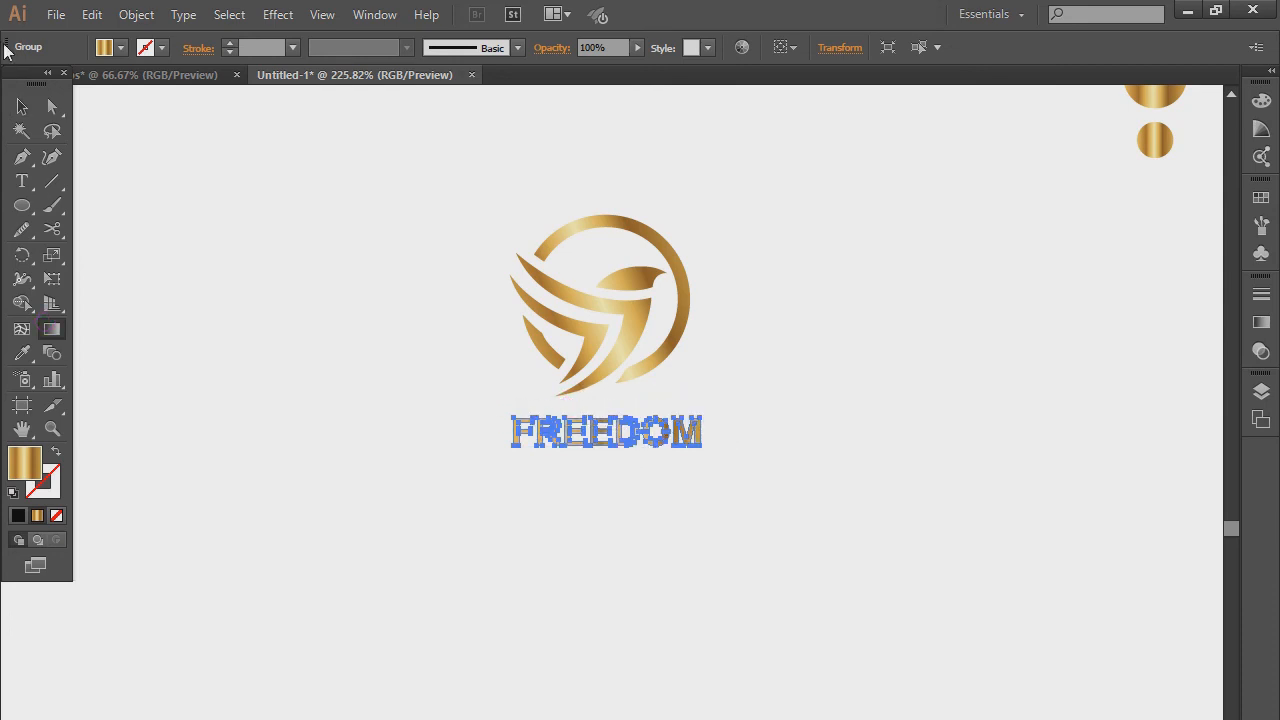
left_click(22, 105)
left_click(312, 228)
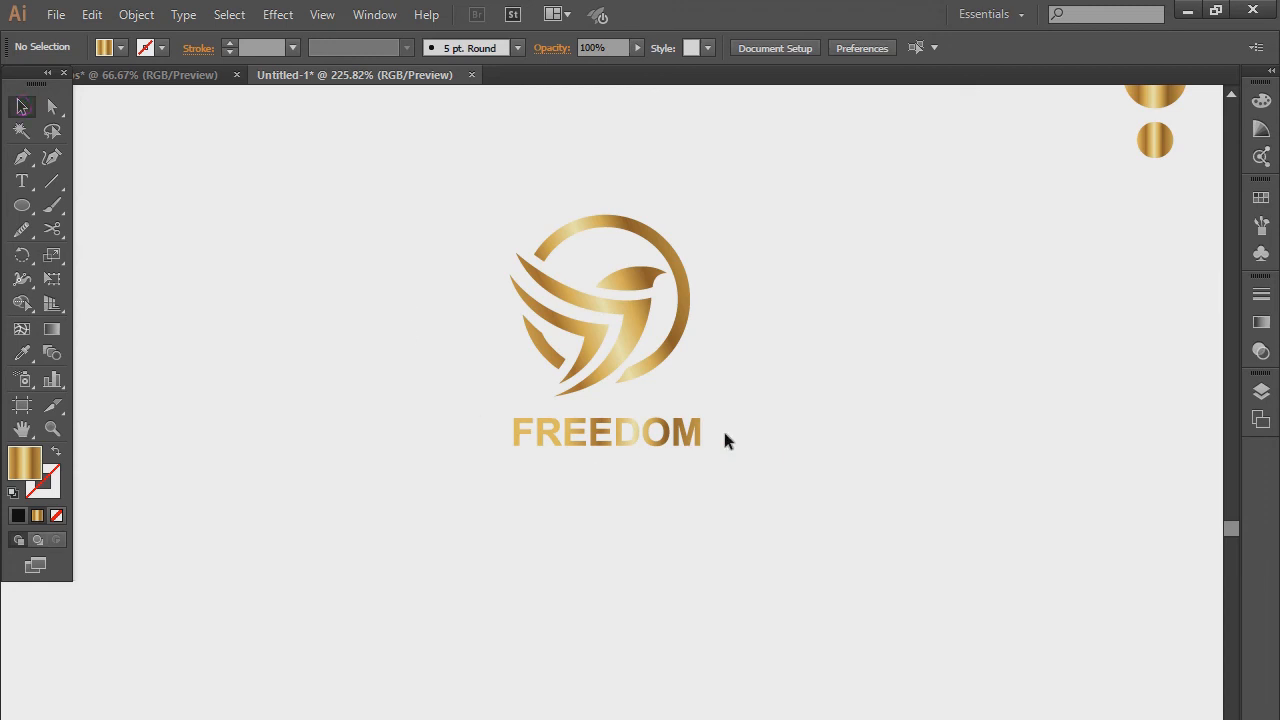
Step: Add the text YOUR COMPANY SLOGAN in Arial Bold 12 pt beside the emblem
left_click(21, 182)
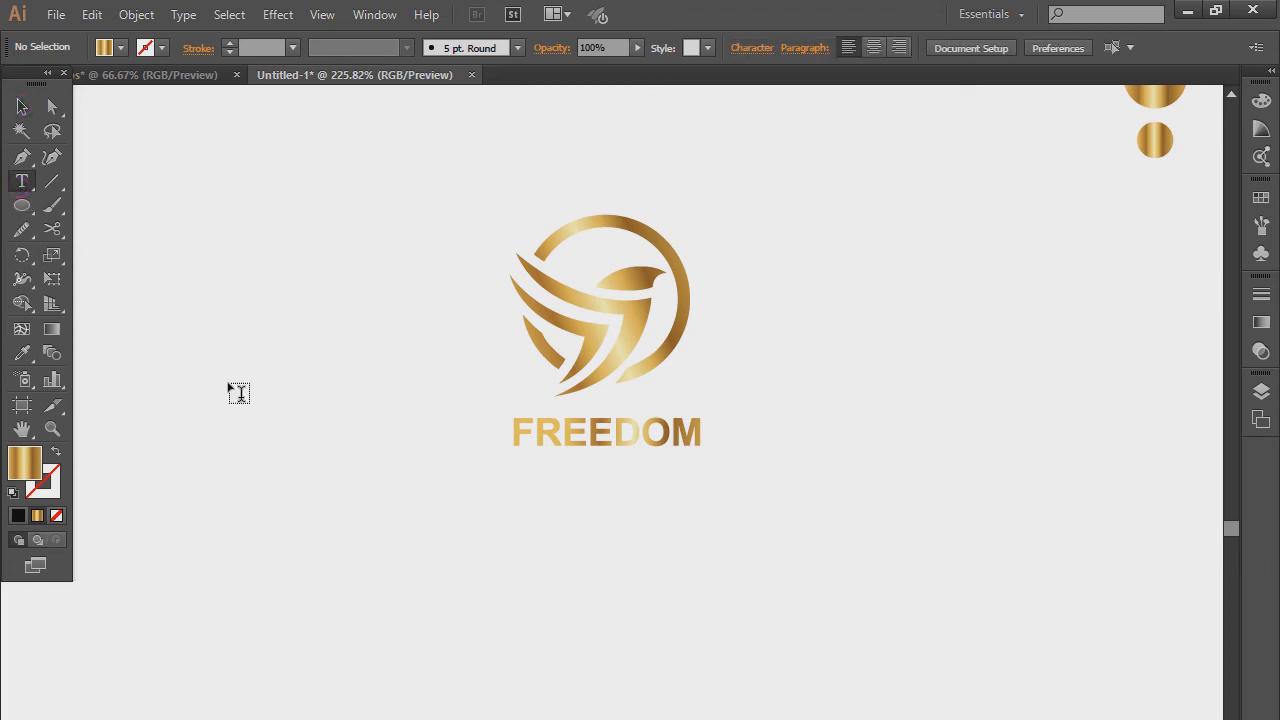
left_click(229, 384)
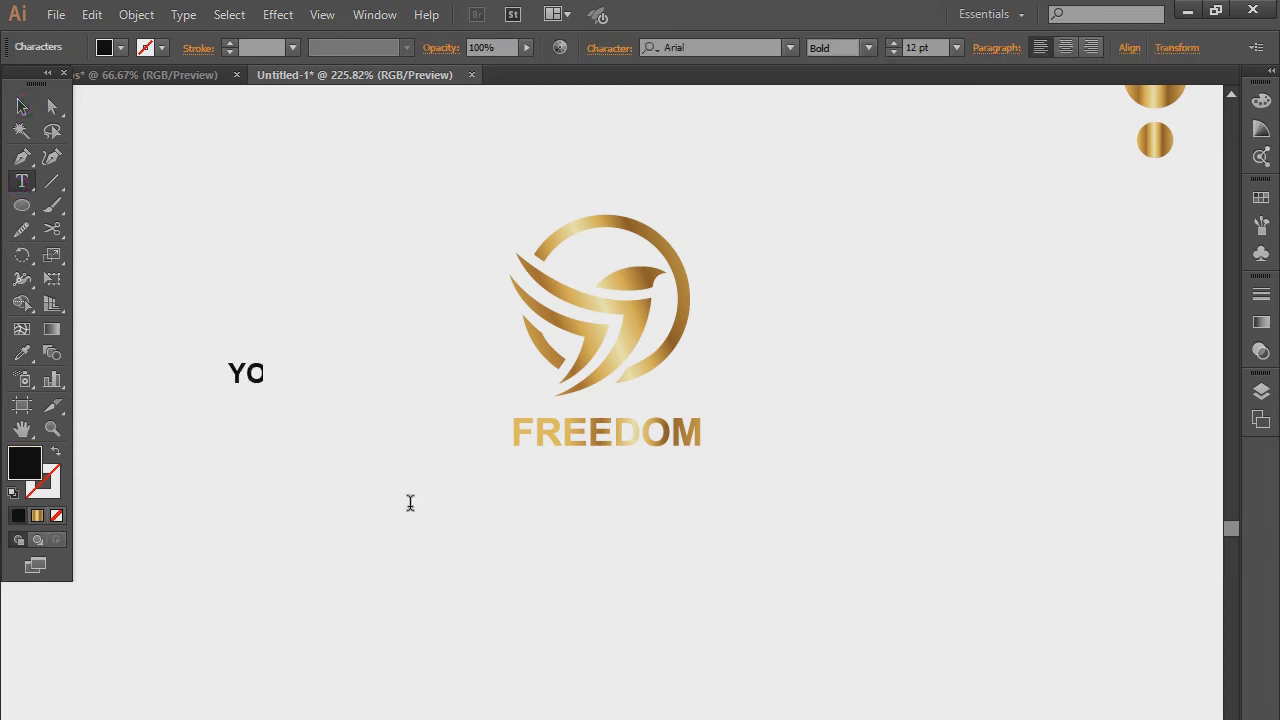
type("YOUR COMPANY SLOGAN")
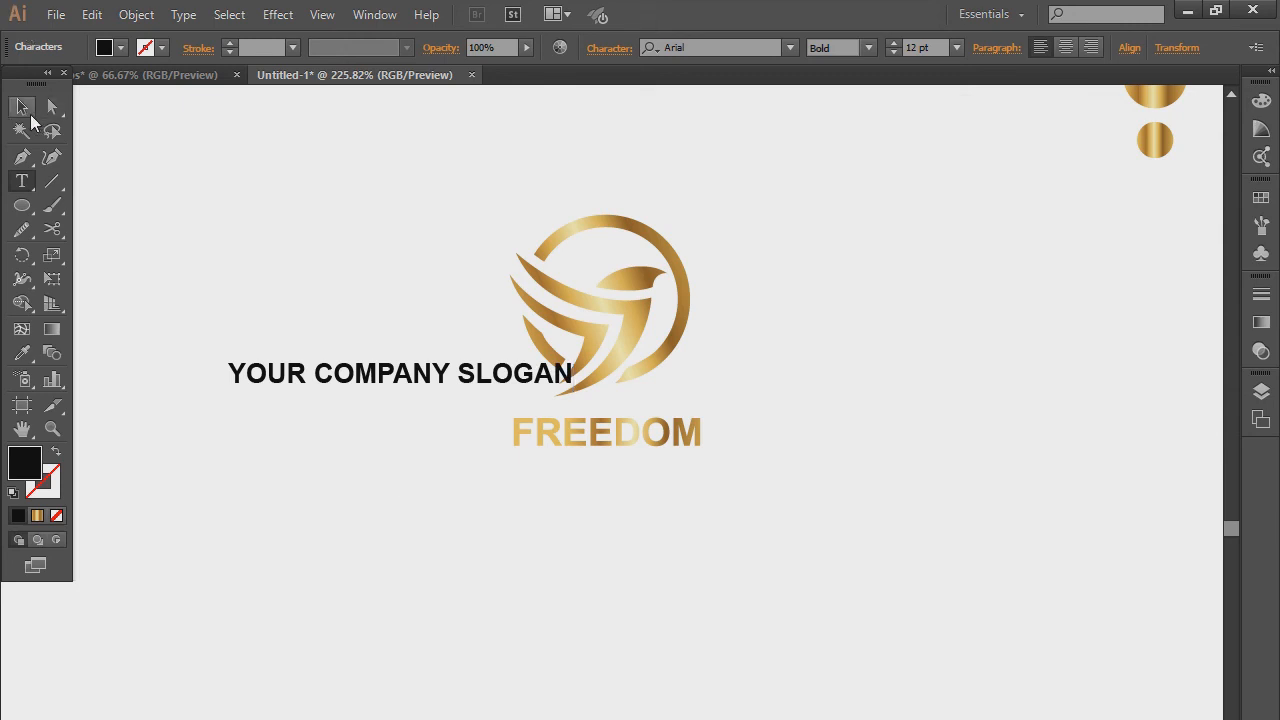
left_click(24, 108)
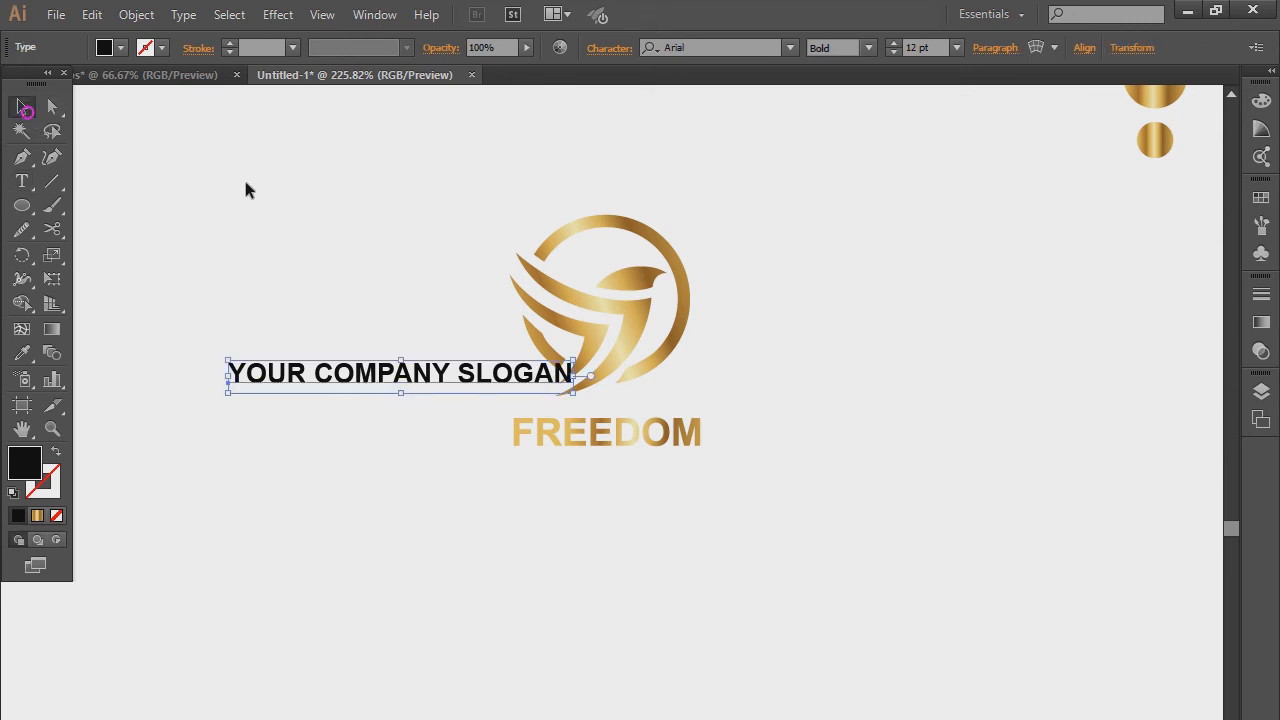
Step: Expand the slogan text into shapes and fill it with the gold gradient sampled from the smaller reference circle
left_click(119, 48)
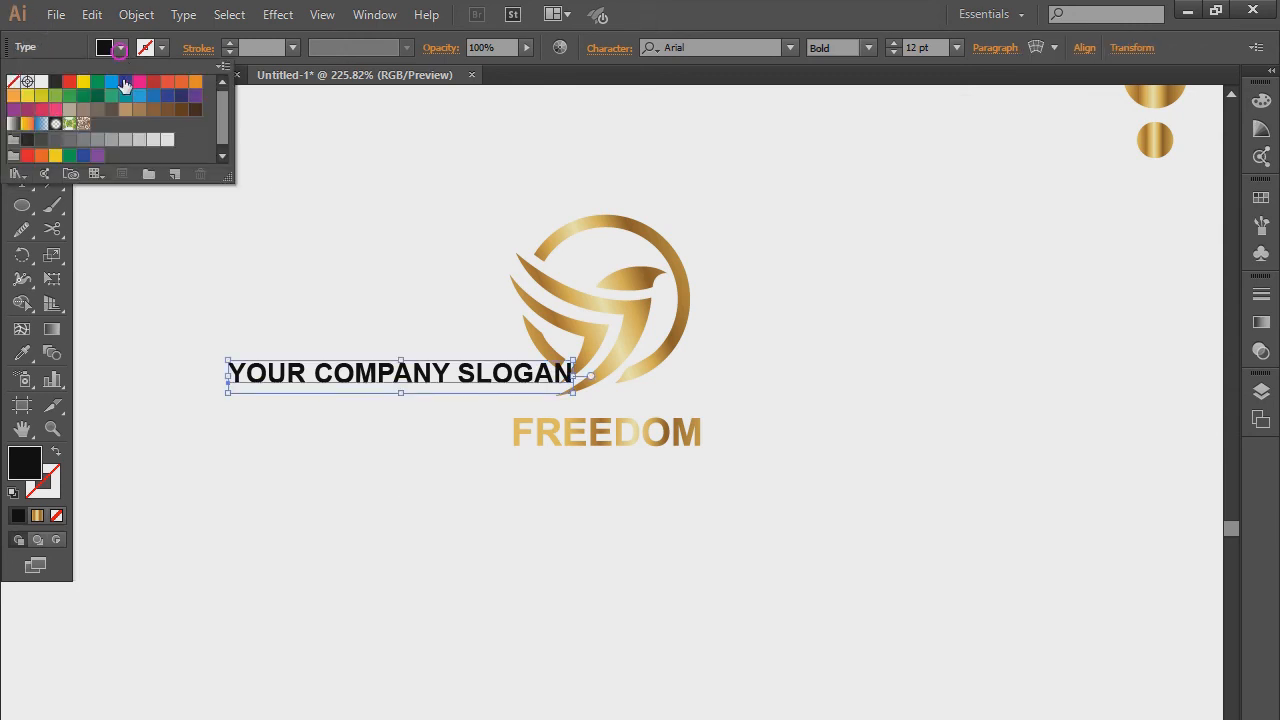
left_click(135, 14)
left_click(237, 226)
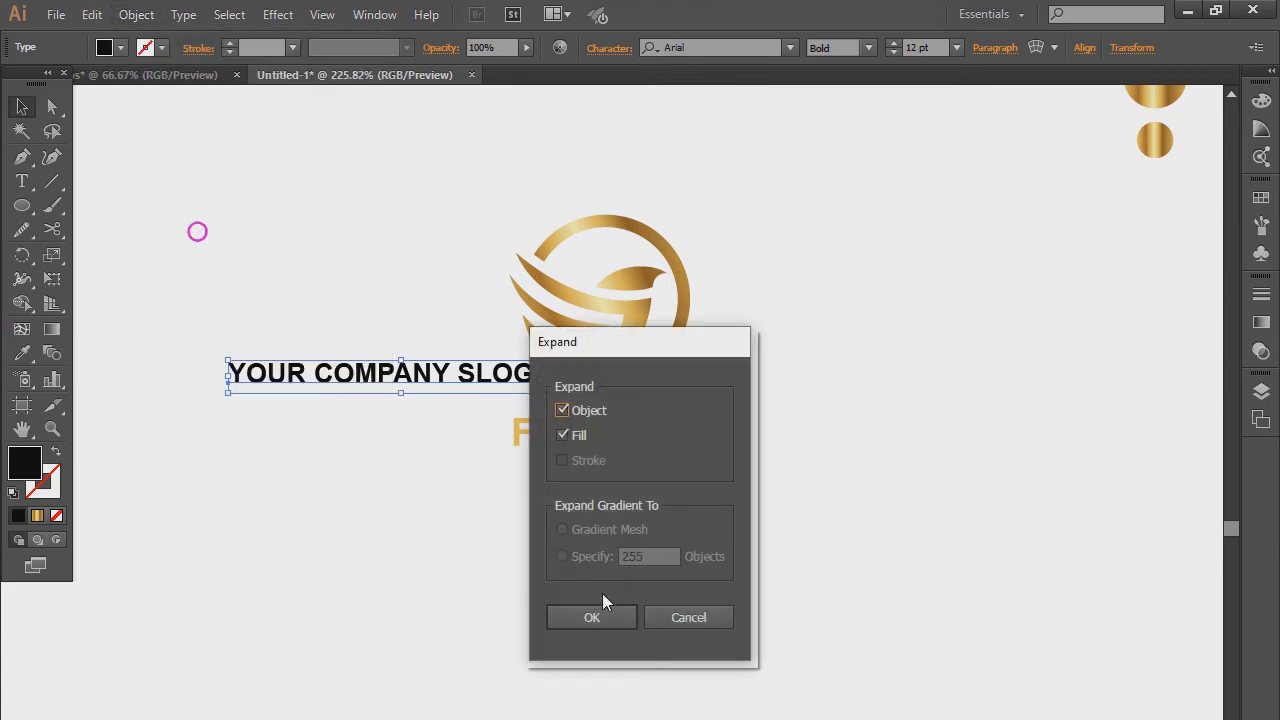
left_click(605, 615)
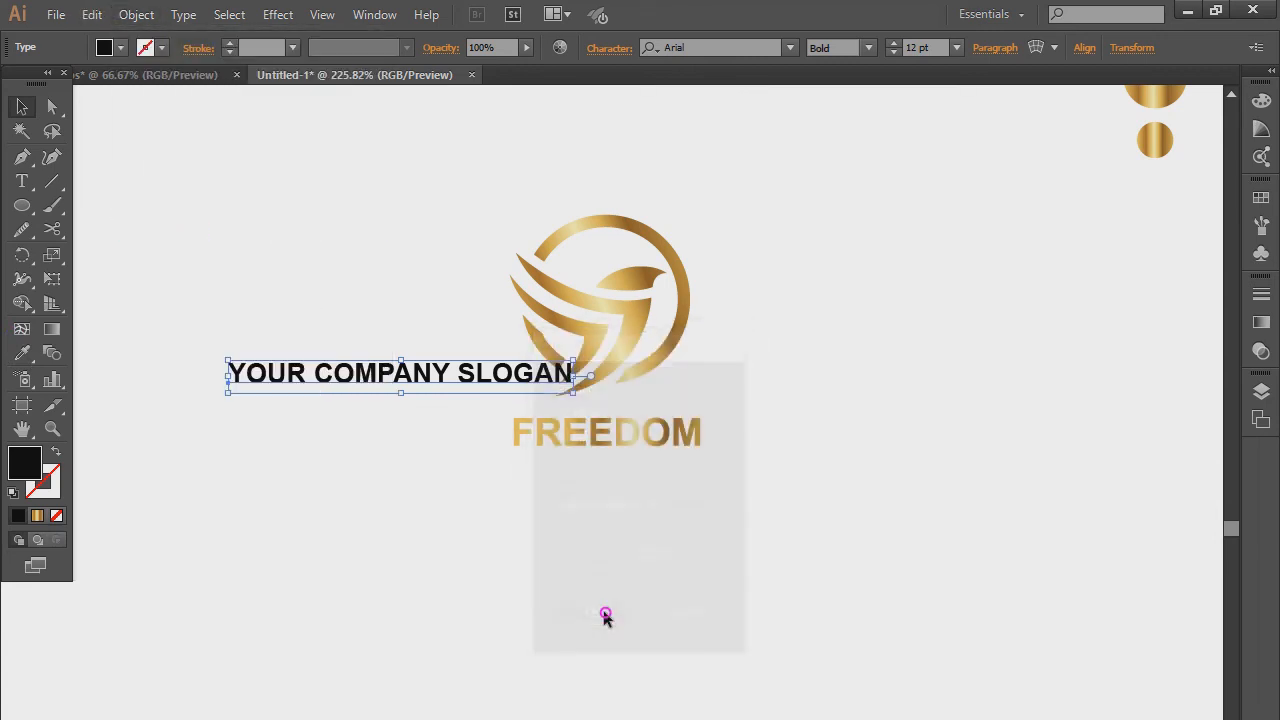
left_click(22, 353)
left_click(1160, 143)
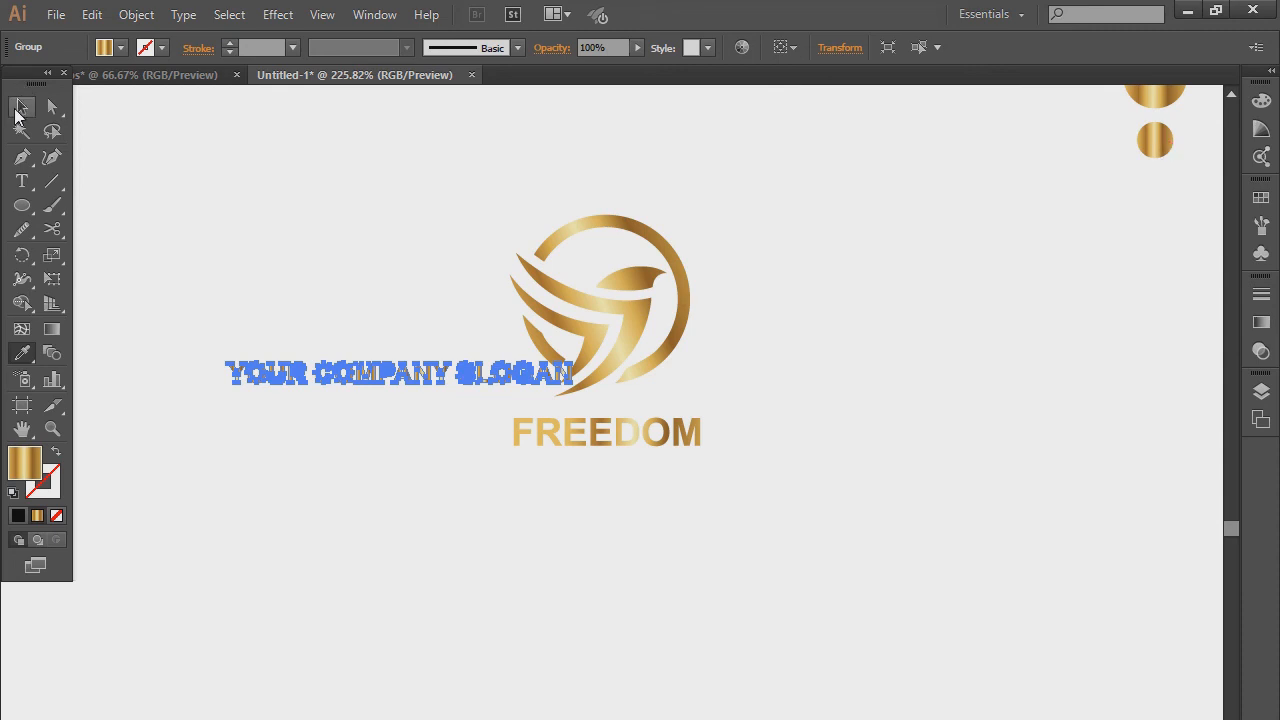
Step: Move the slogan beneath FREEDOM and stretch one continuous gold gradient across its letters
left_click(22, 107)
left_click_drag(470, 375, 666, 481)
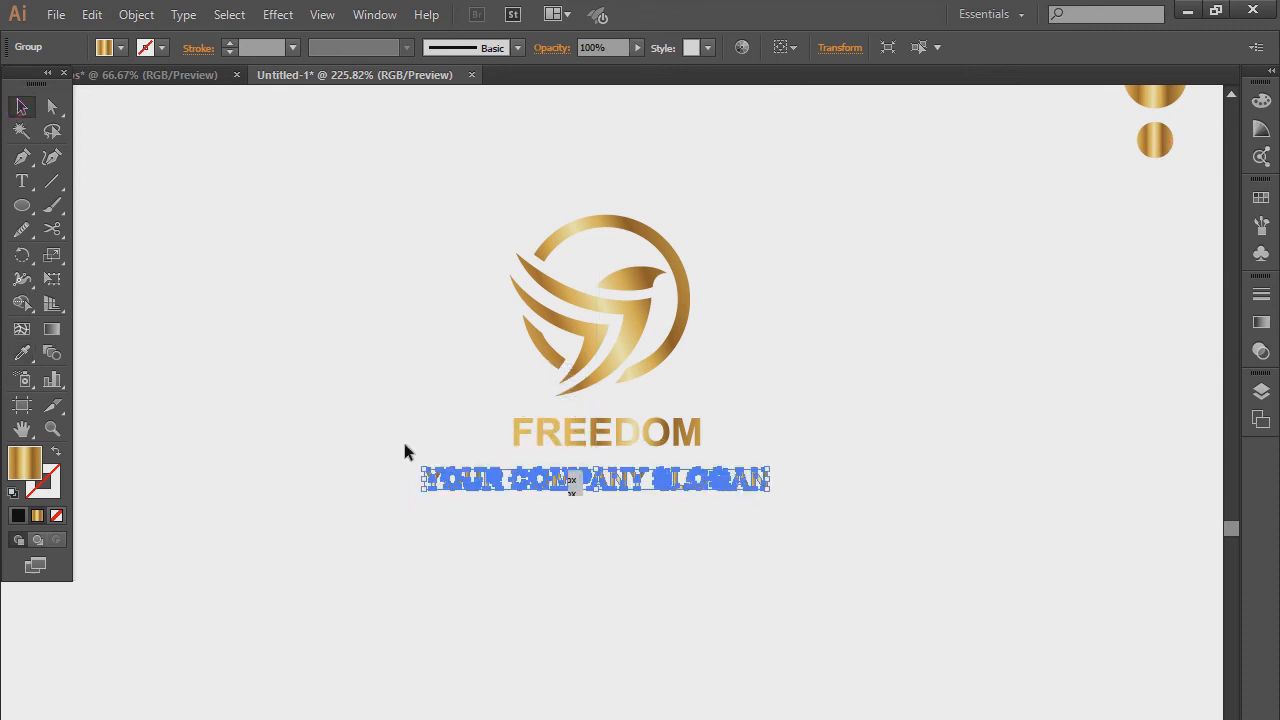
left_click(52, 330)
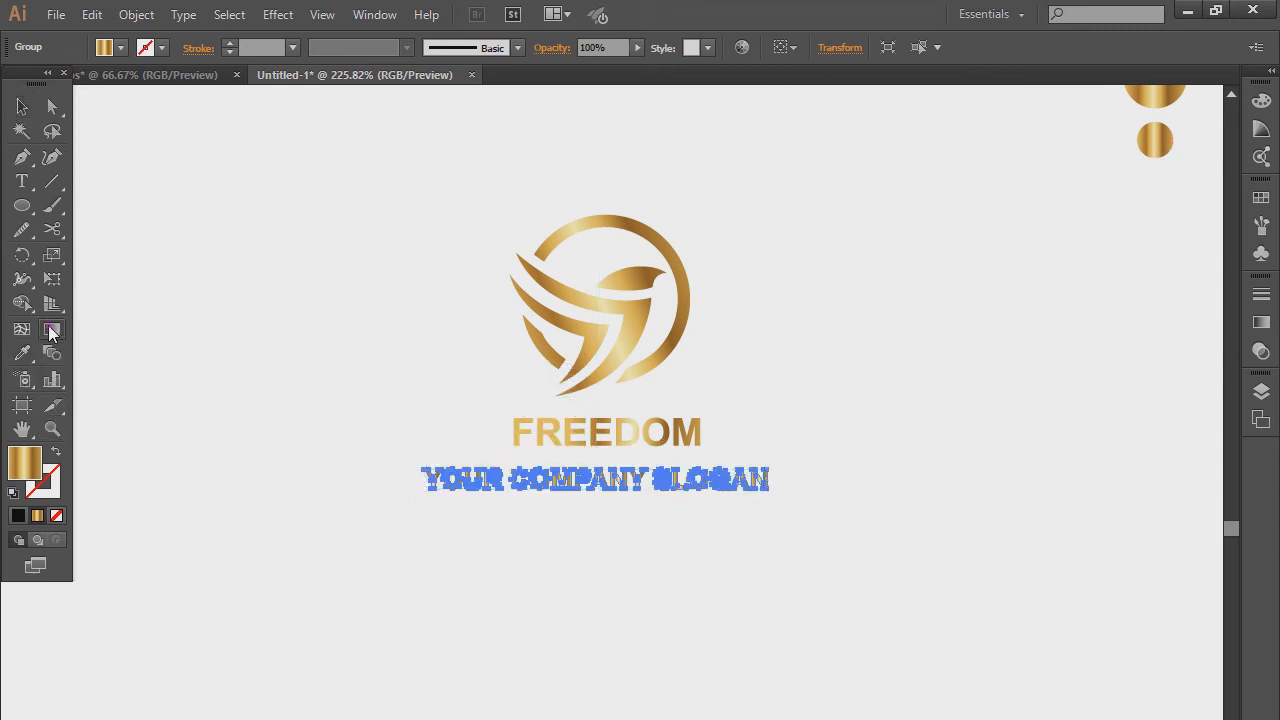
left_click_drag(448, 456, 1050, 458)
left_click(23, 107)
left_click(243, 189)
Step: Shrink the slogan to less than the width of FREEDOM and centre it directly beneath that word
left_click(624, 483)
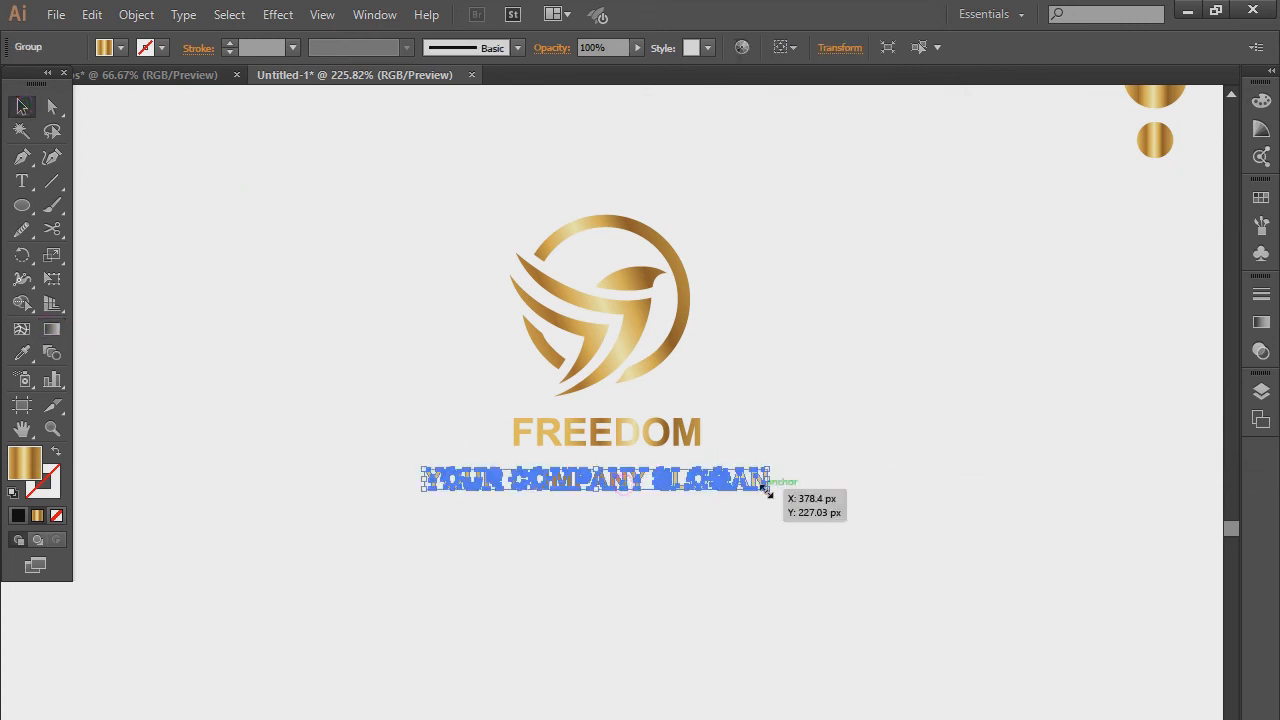
left_click_drag(768, 490, 723, 490)
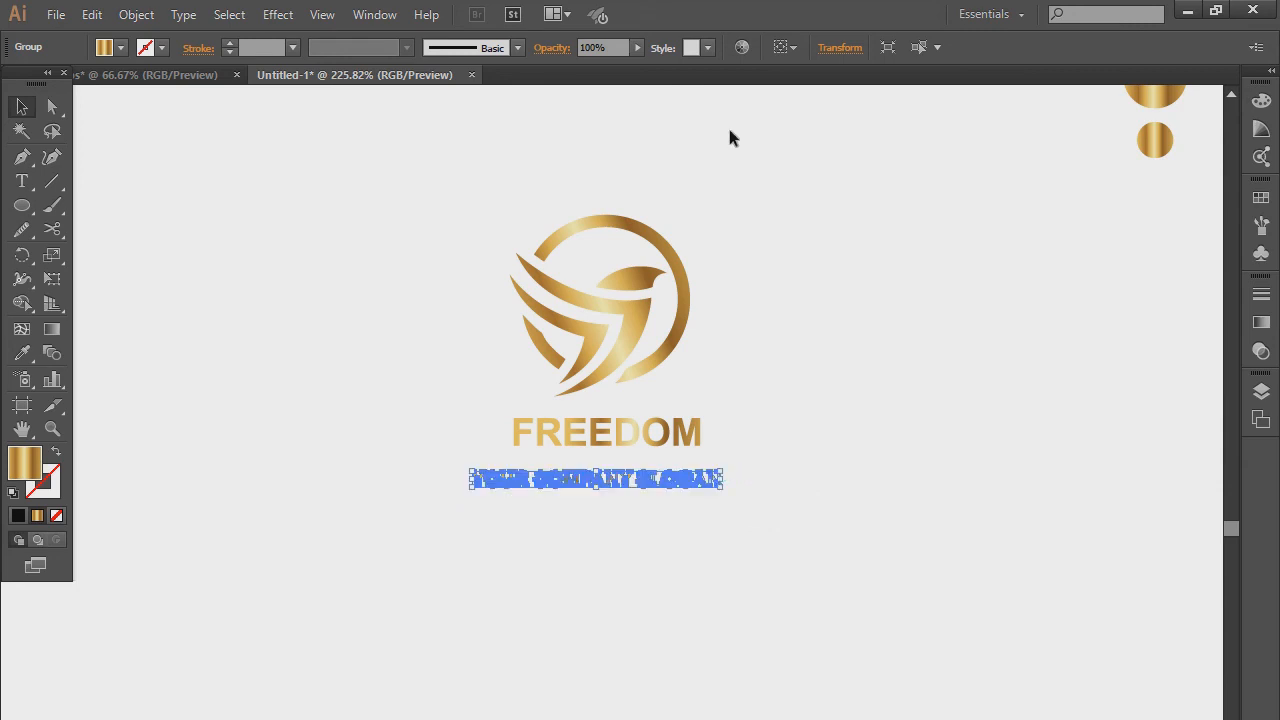
left_click_drag(720, 488, 648, 465)
left_click(684, 522)
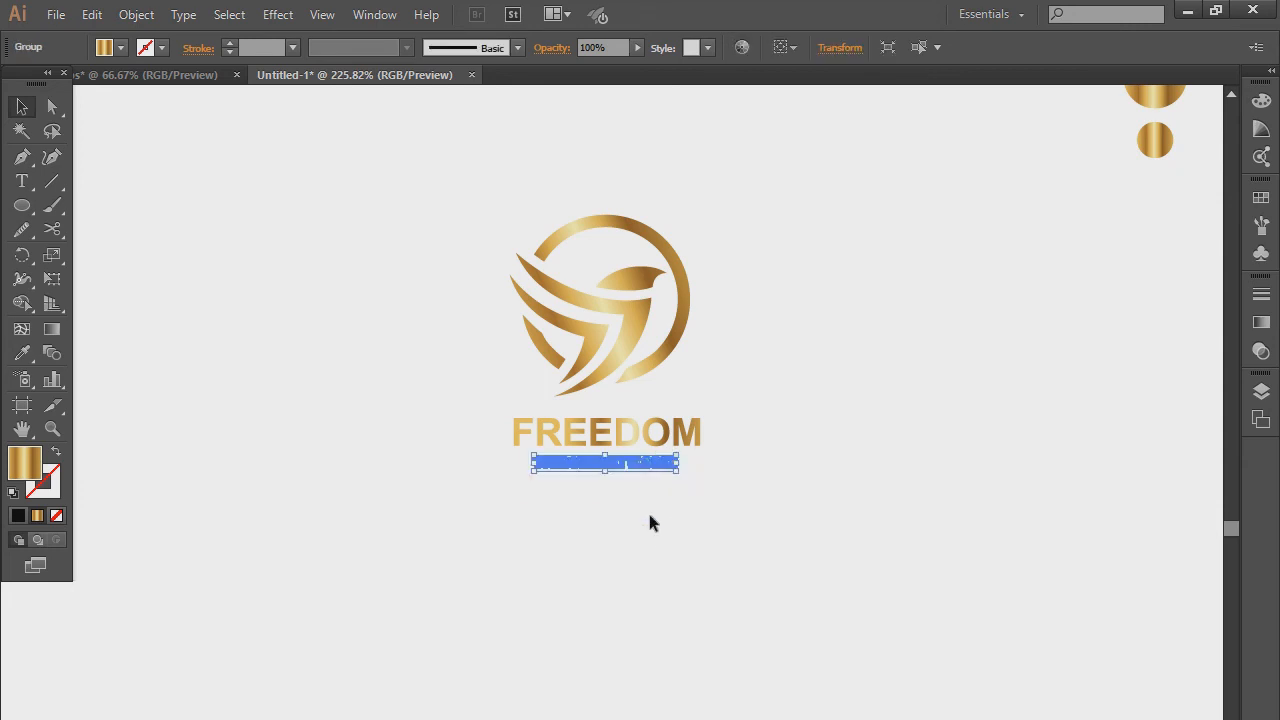
left_click(654, 537)
left_click_drag(780, 163, 414, 565)
left_click(894, 560)
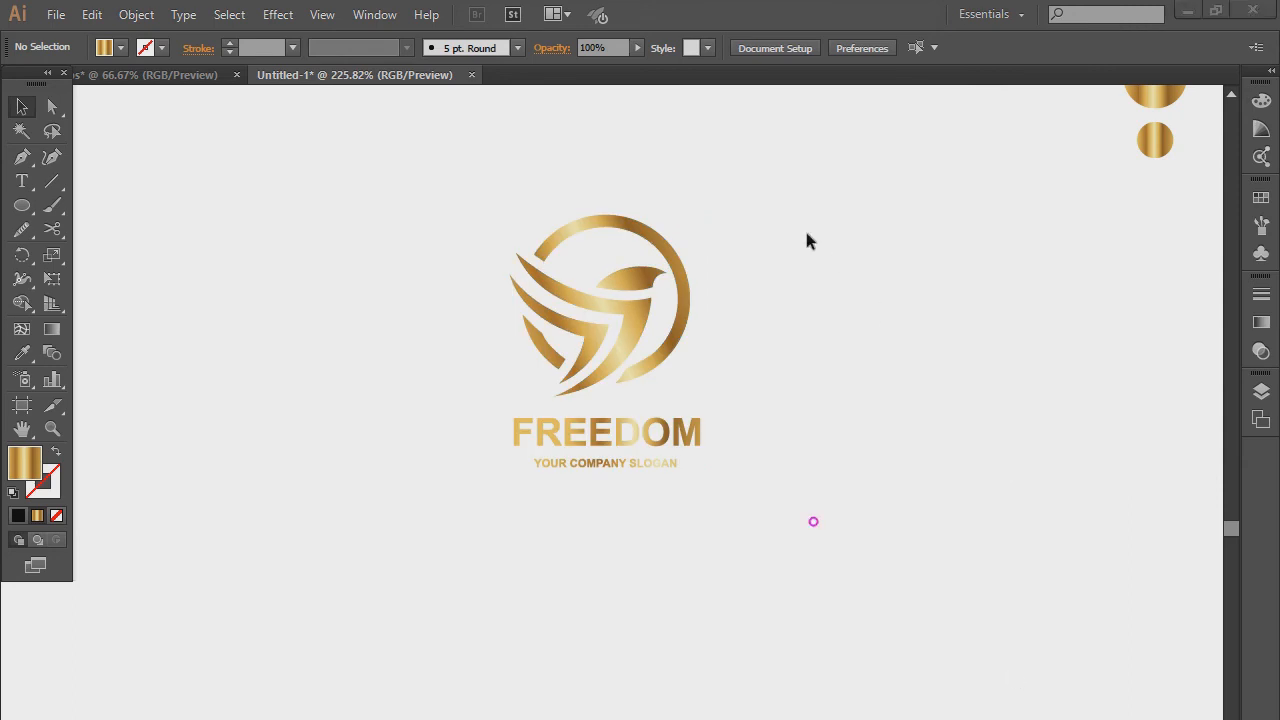
Step: Group the emblem, the FREEDOM lettering and the slogan into one object
left_click_drag(774, 209, 405, 565)
right_click(629, 323)
left_click(692, 420)
left_click(803, 432)
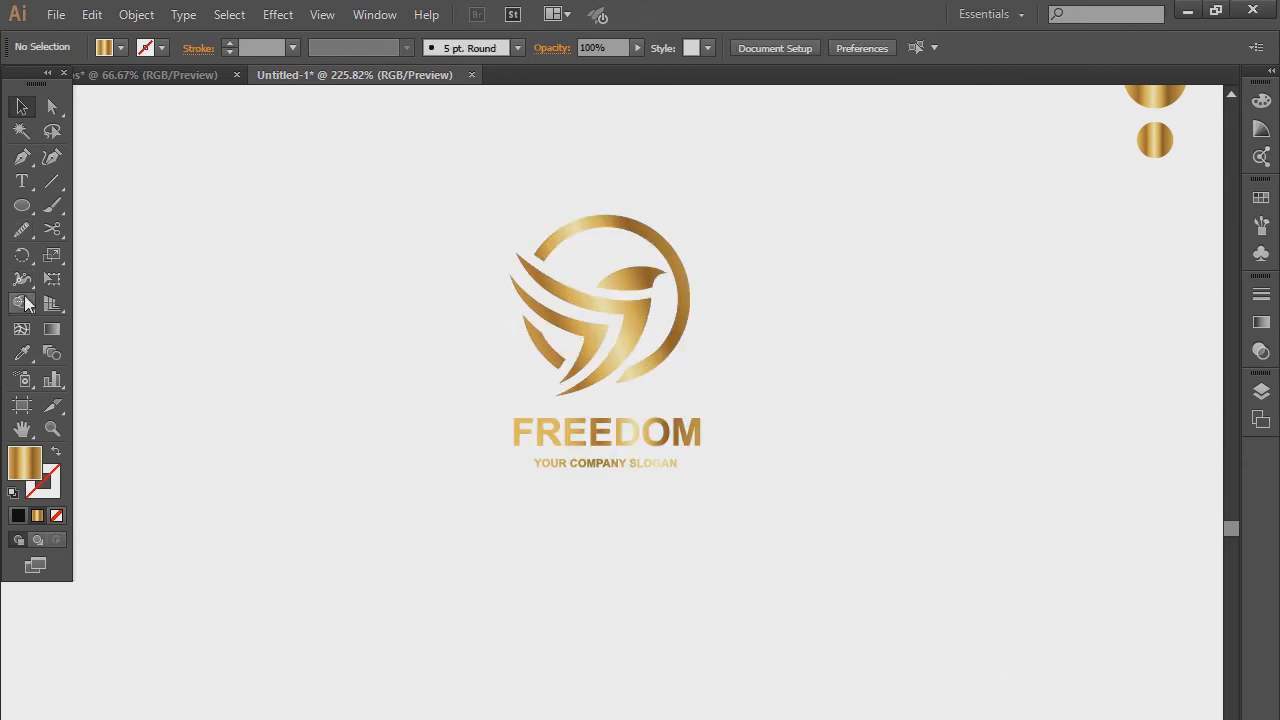
Step: Draw a large rectangle covering the whole logo and fill it with the dark charcoal swatch
left_click_drag(21, 205, 68, 203)
mouse_move(188, 158)
left_mouse_down()
mouse_move(296, 262)
mouse_move(1017, 654)
mouse_move(1051, 571)
mouse_move(1092, 636)
left_mouse_up()
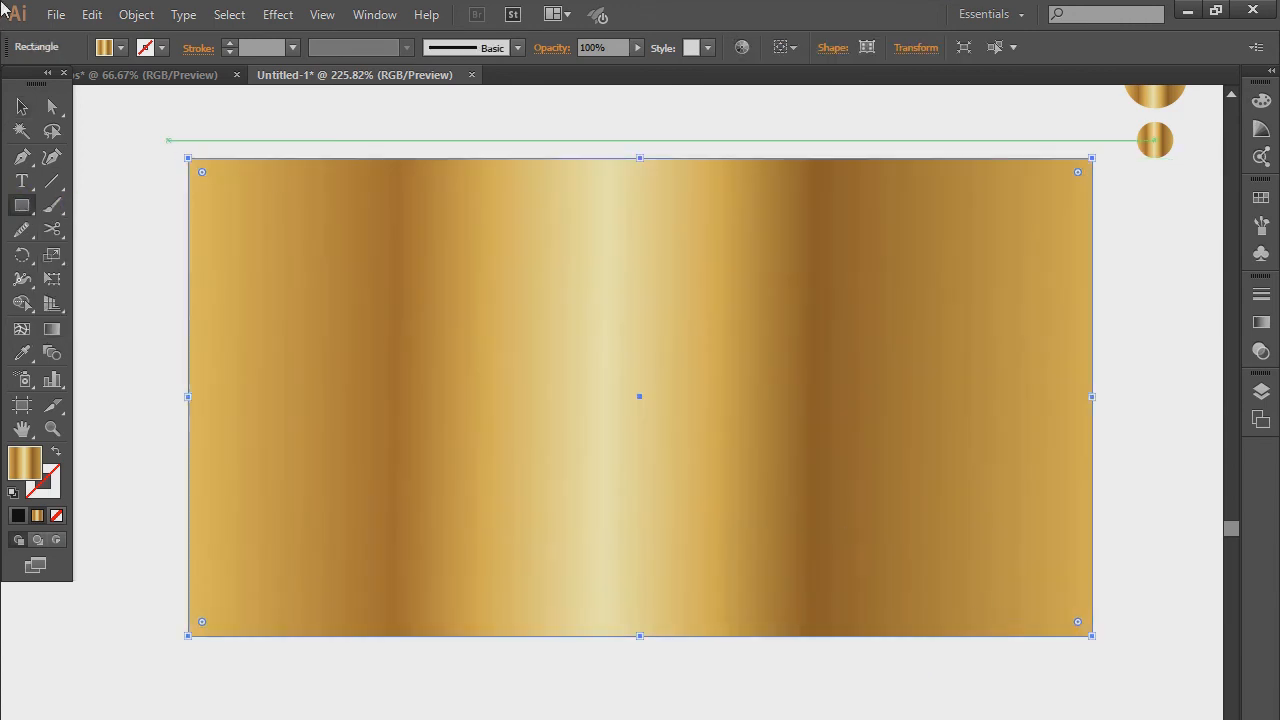
left_click(120, 47)
left_click(27, 139)
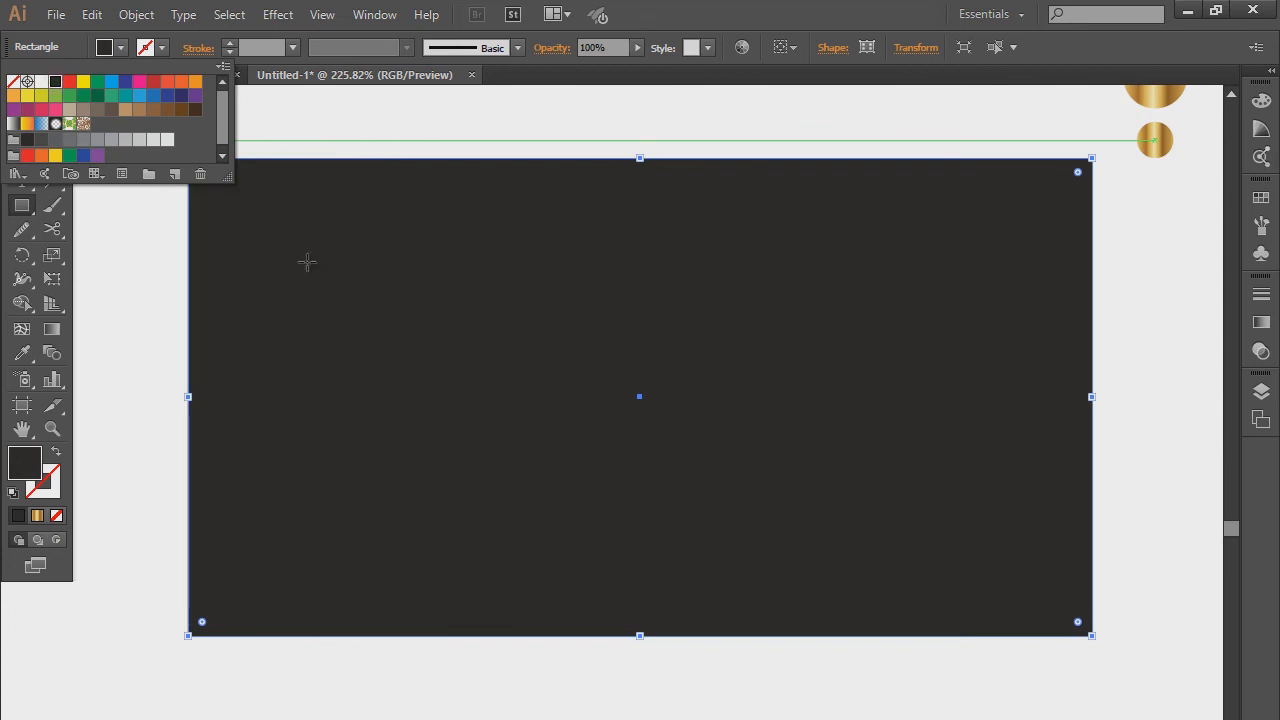
left_click(366, 280)
key("v")
left_click(289, 143)
Step: Move the dark rectangle down off the emblem and bring the logo group to the front
left_click_drag(530, 413, 536, 673)
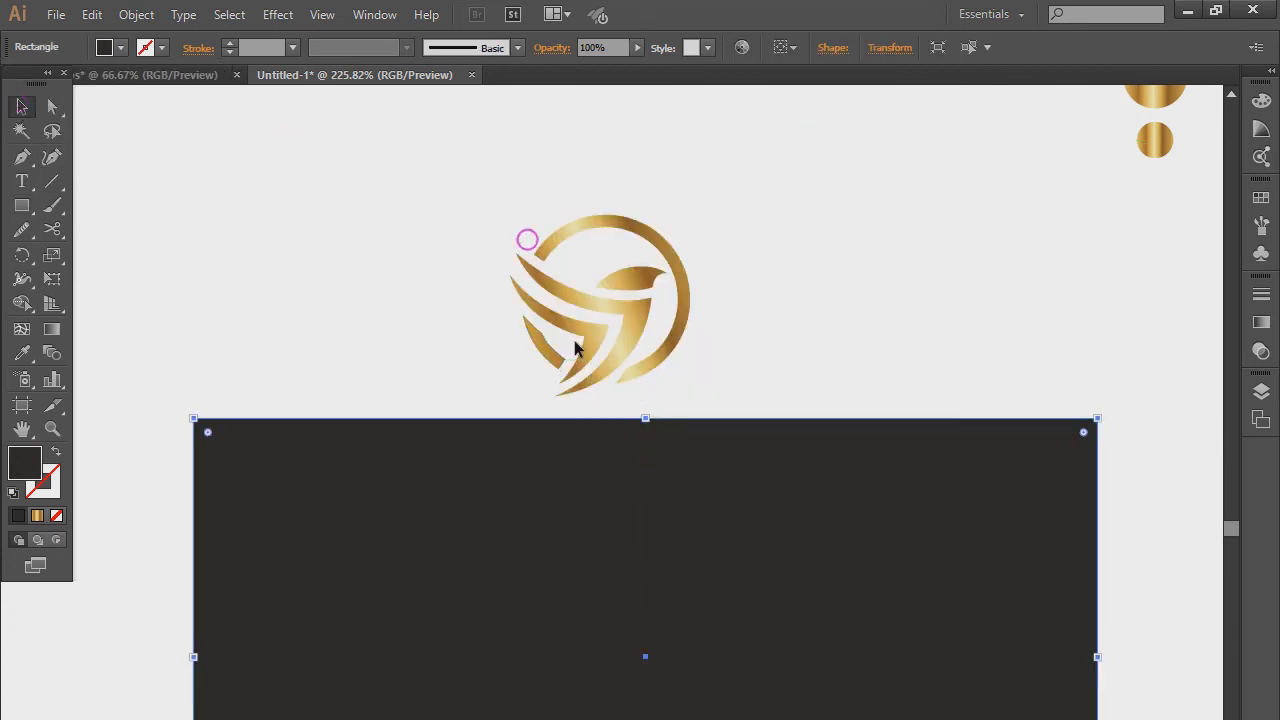
left_click(640, 315)
left_click(723, 266)
right_click(650, 268)
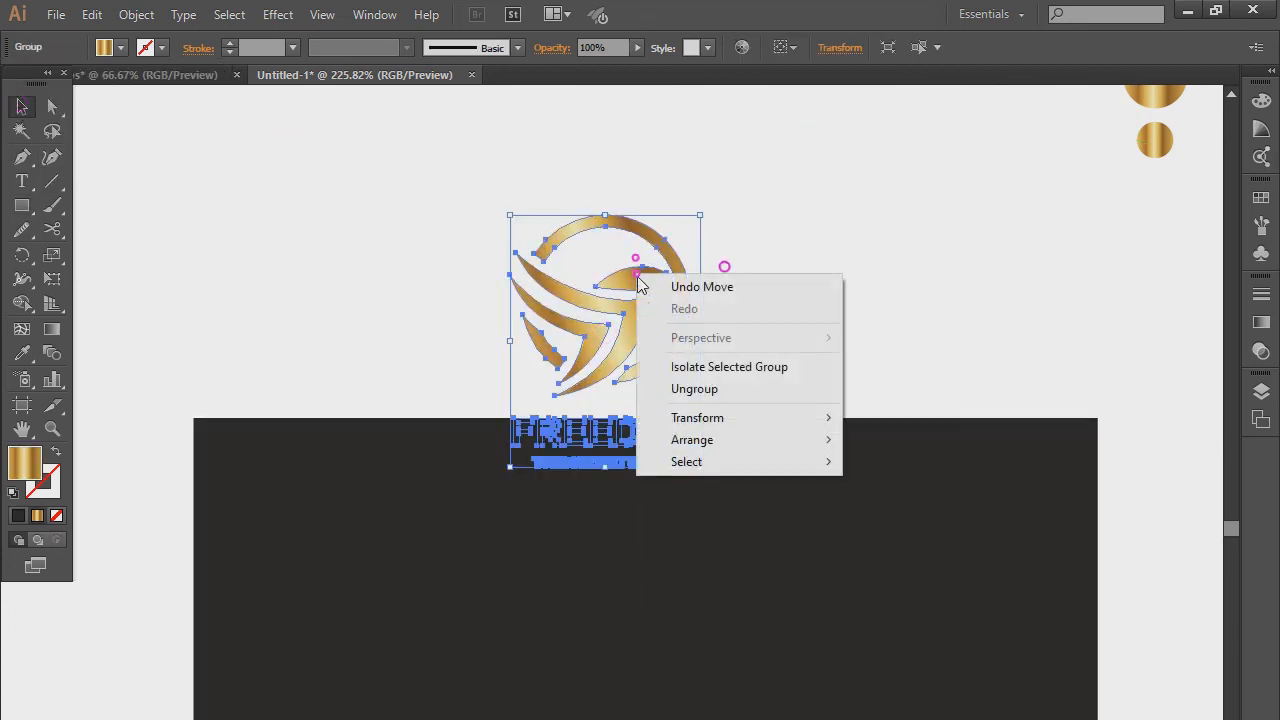
mouse_move(700, 437)
left_click(905, 439)
left_click(928, 368)
Step: Move the dark rectangle back behind the logo so that the logo sits roughly centred on it
left_click_drag(825, 536, 797, 248)
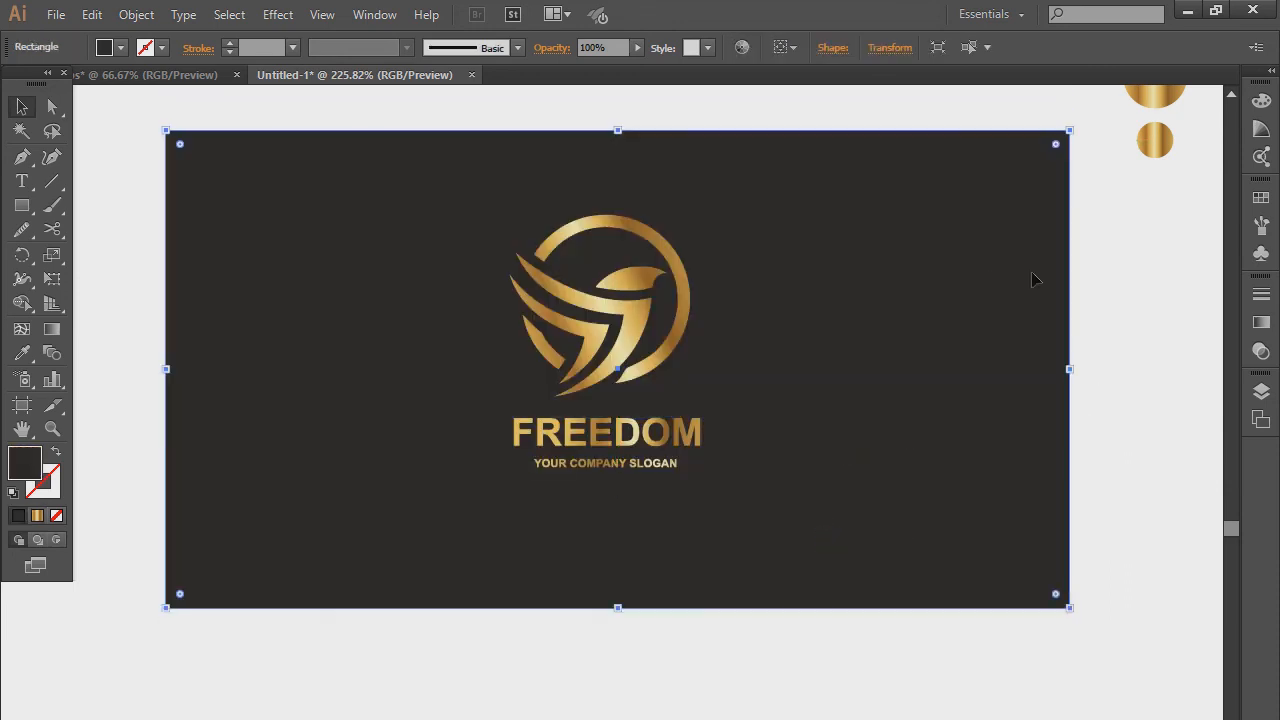
left_click(1147, 283)
left_click_drag(1000, 373, 997, 360)
left_click(1173, 336)
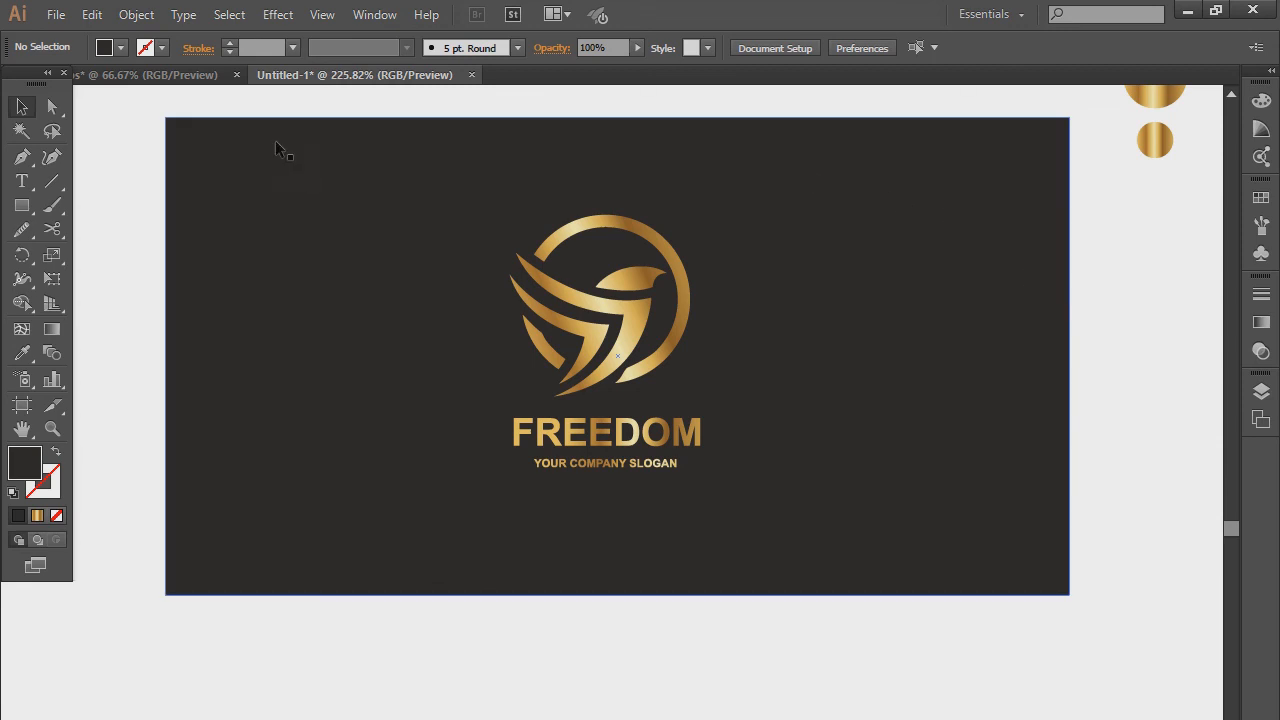
left_click_drag(146, 97, 1045, 622)
left_click(1045, 614)
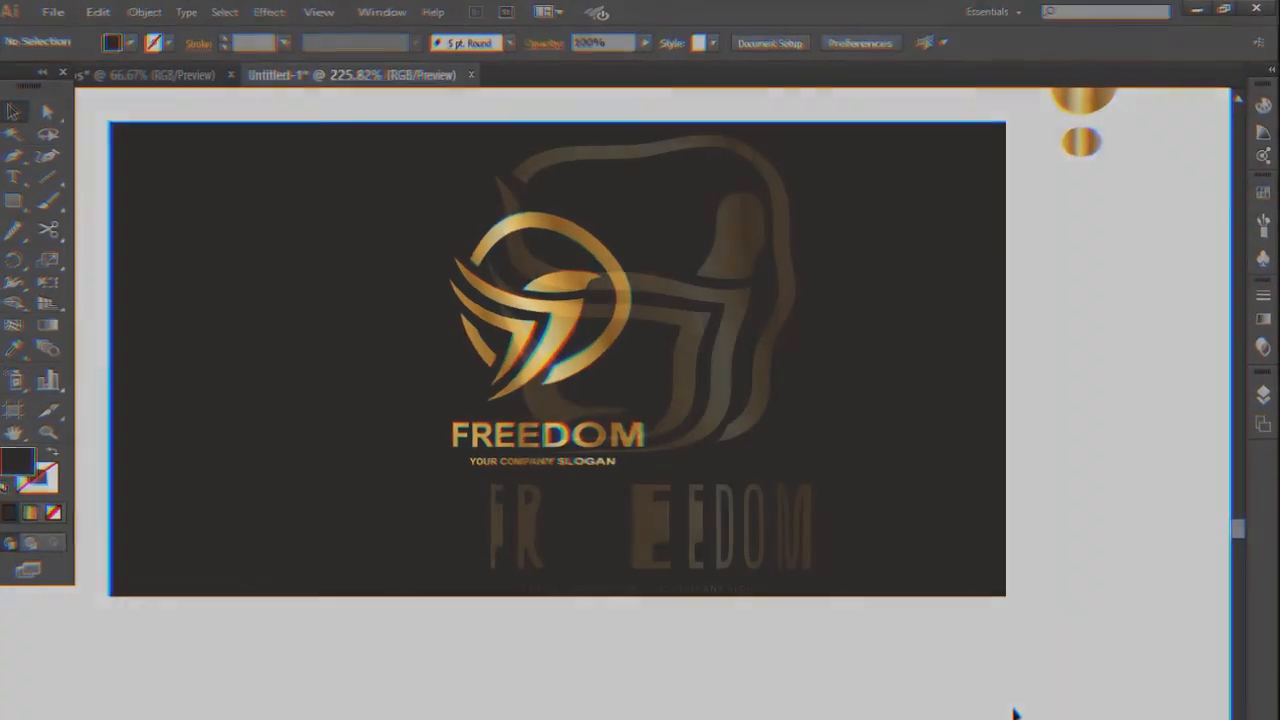